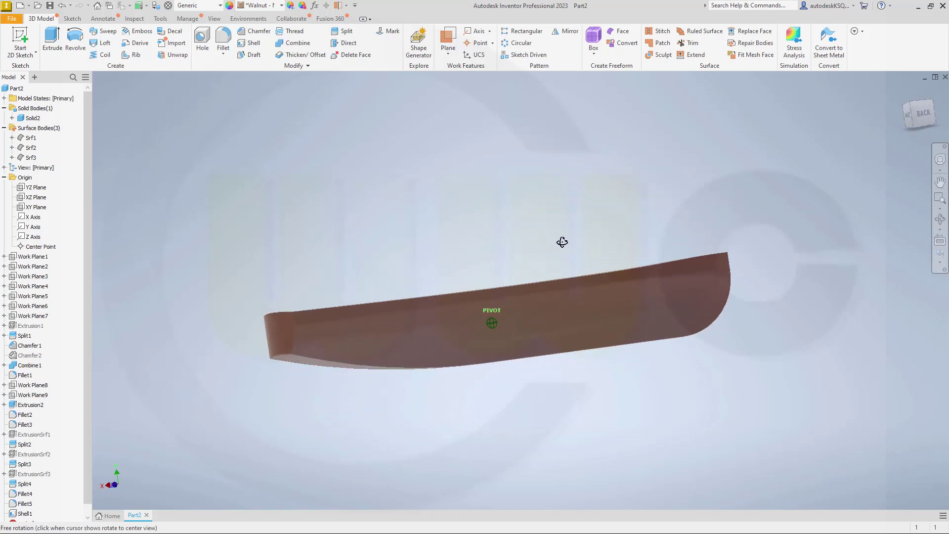
Step: Switch to the boat drawing PDF and review the hull dimensions on both of its pages
{"action": "key", "text": "Escape"}
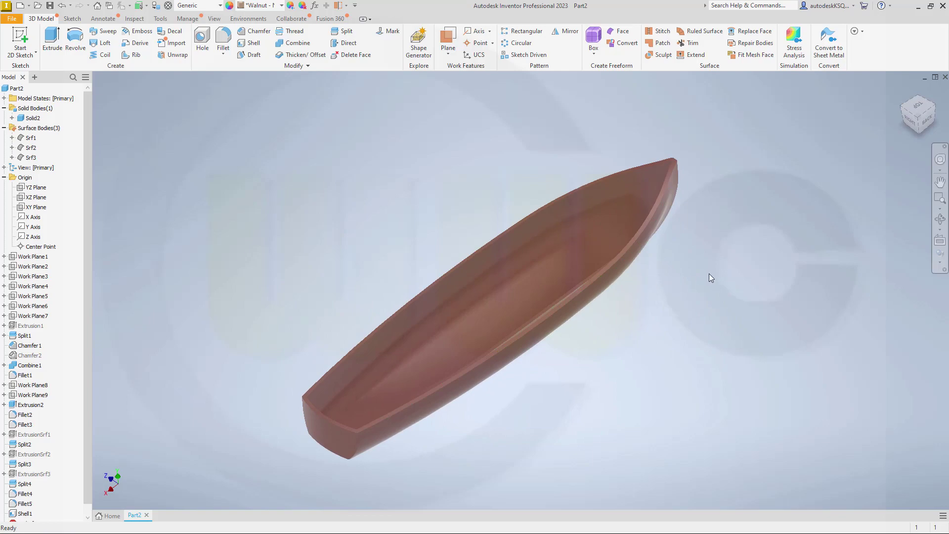
{"action": "key", "text": "alt+Tab"}
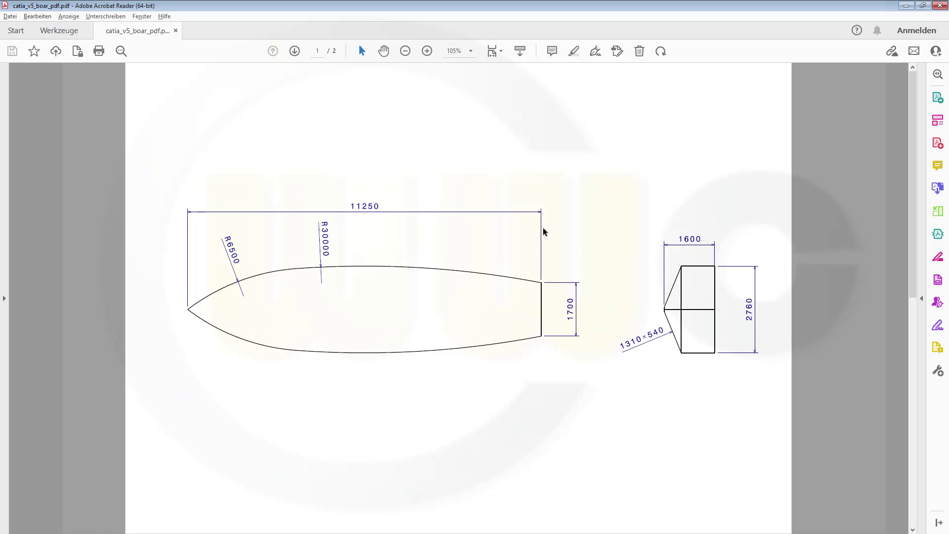
{"action": "scroll", "coordinate": [544, 232], "scroll_direction": "down", "scroll_amount": 5}
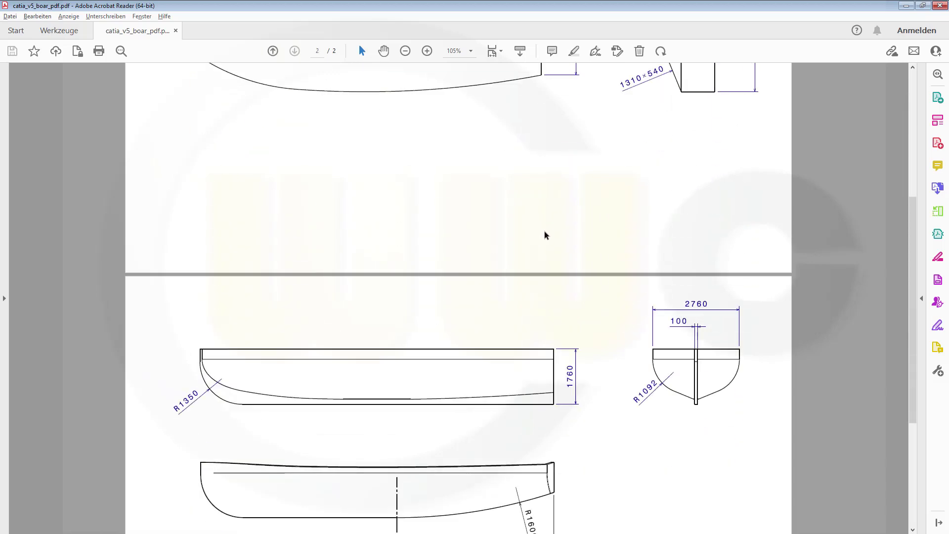
{"action": "scroll", "coordinate": [546, 235], "scroll_direction": "down", "scroll_amount": 4}
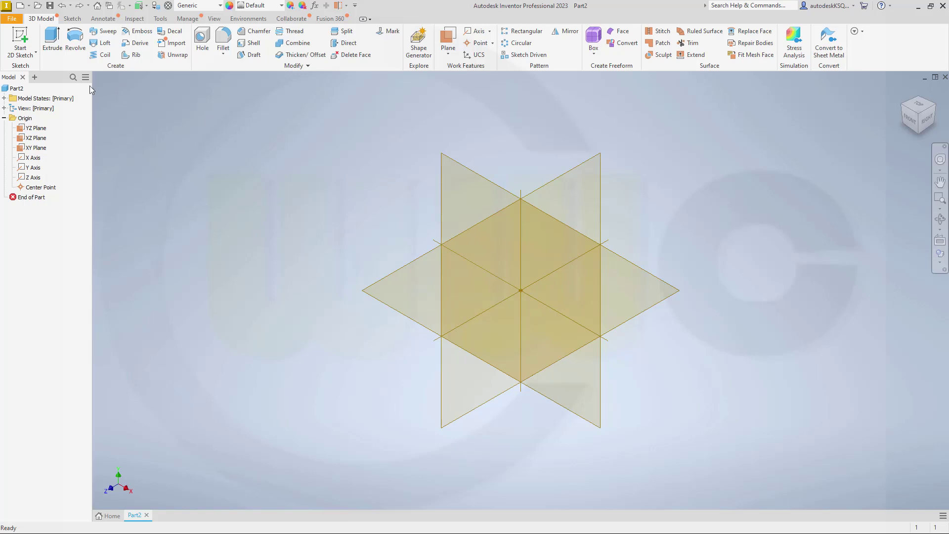
Step: Start a 2D sketch on the XZ plane and rotate the top view so the X axis runs horizontally
{"action": "left_click", "coordinate": [21, 40]}
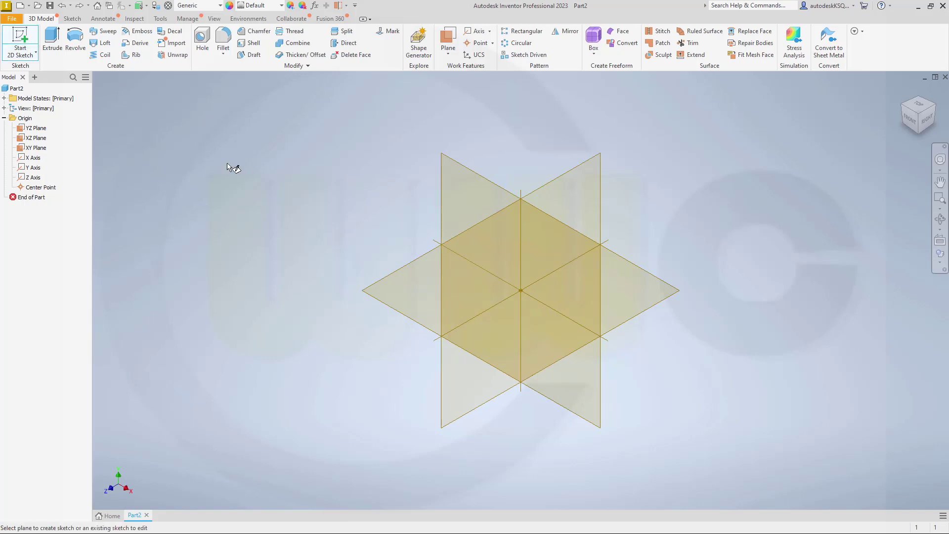
{"action": "left_click", "coordinate": [392, 309]}
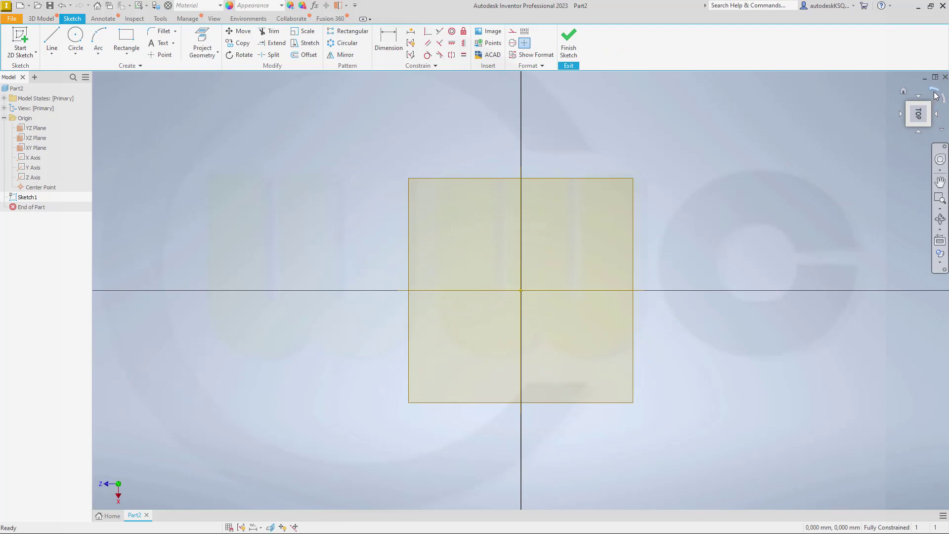
{"action": "left_click", "coordinate": [934, 94]}
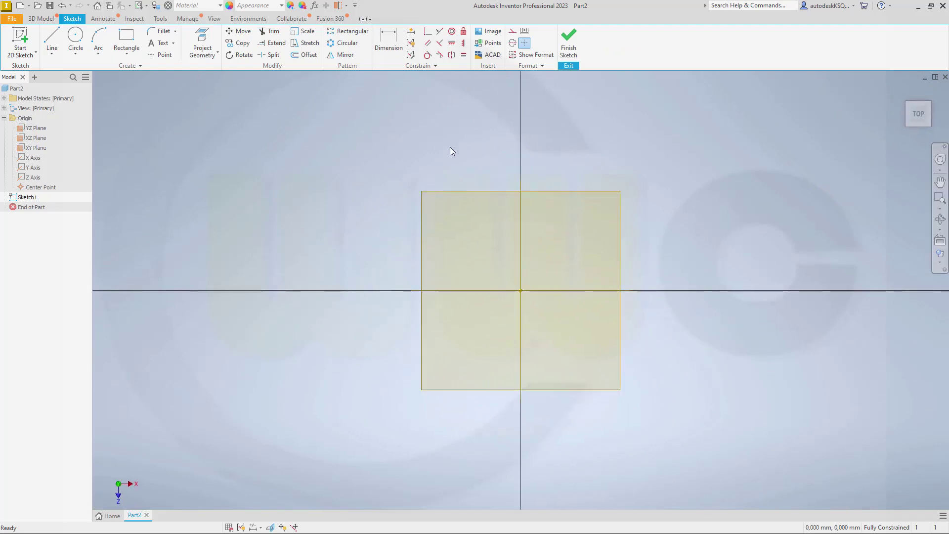
Step: Sketch a construction-line rectangle 11250 mm long and 2760 mm high around the origin
{"action": "left_click", "coordinate": [126, 37]}
{"action": "left_click", "coordinate": [267, 443]}
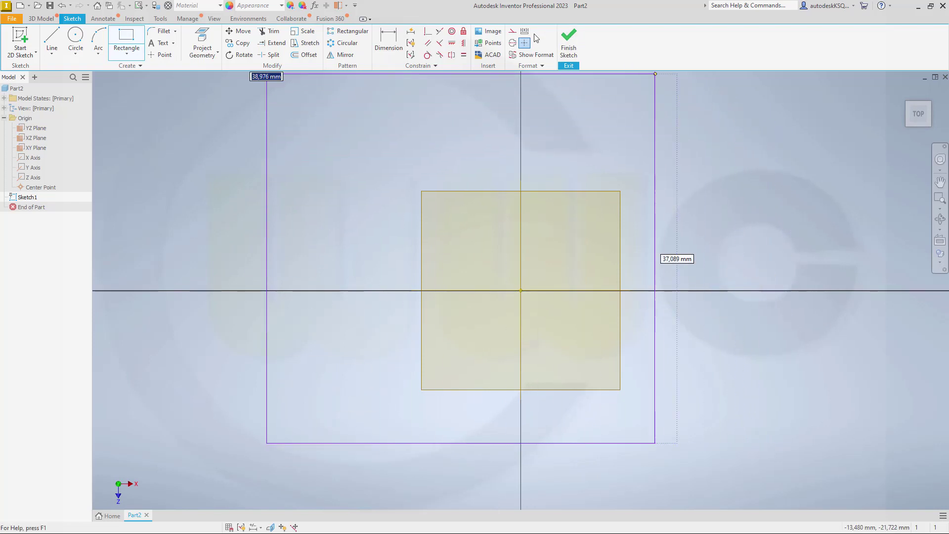
{"action": "left_click", "coordinate": [512, 32]}
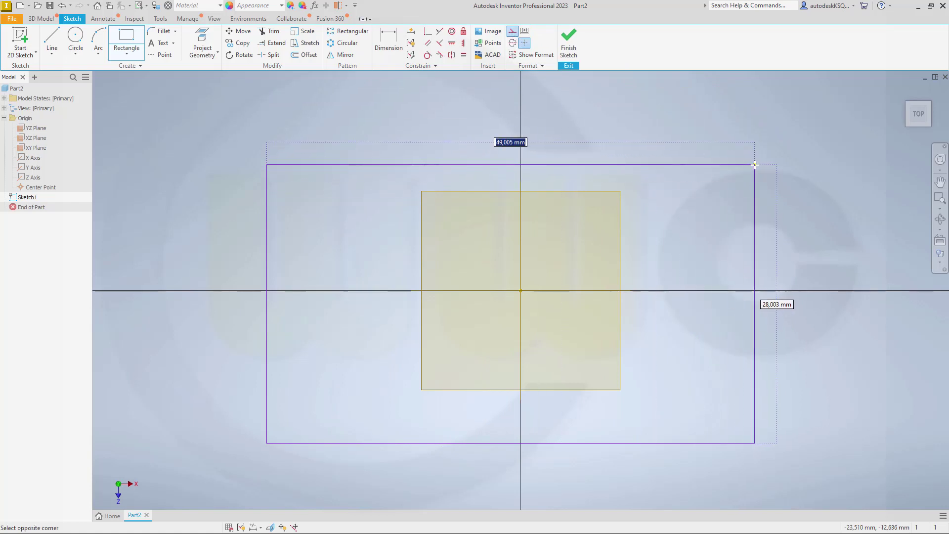
{"action": "type", "text": "11250"}
{"action": "key", "text": "Tab"}
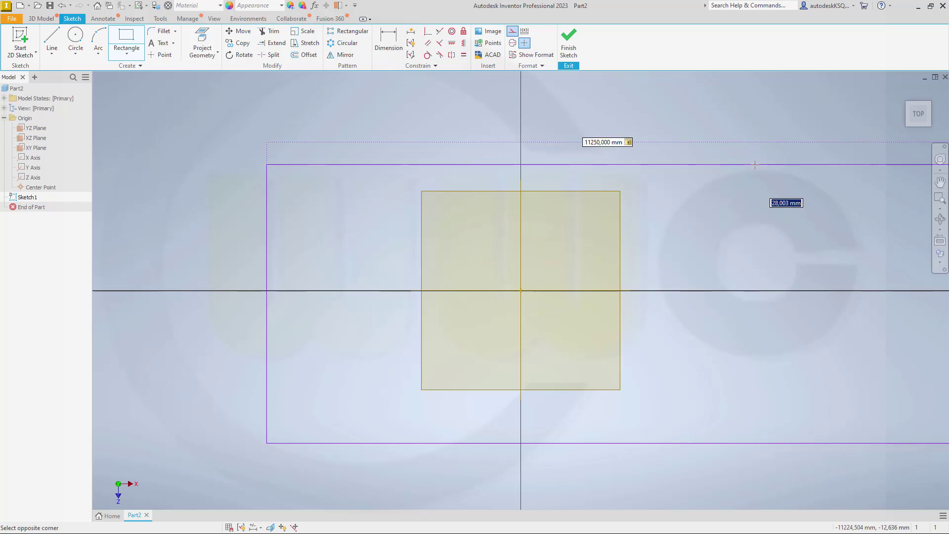
{"action": "type", "text": "2760"}
{"action": "key", "text": "Return"}
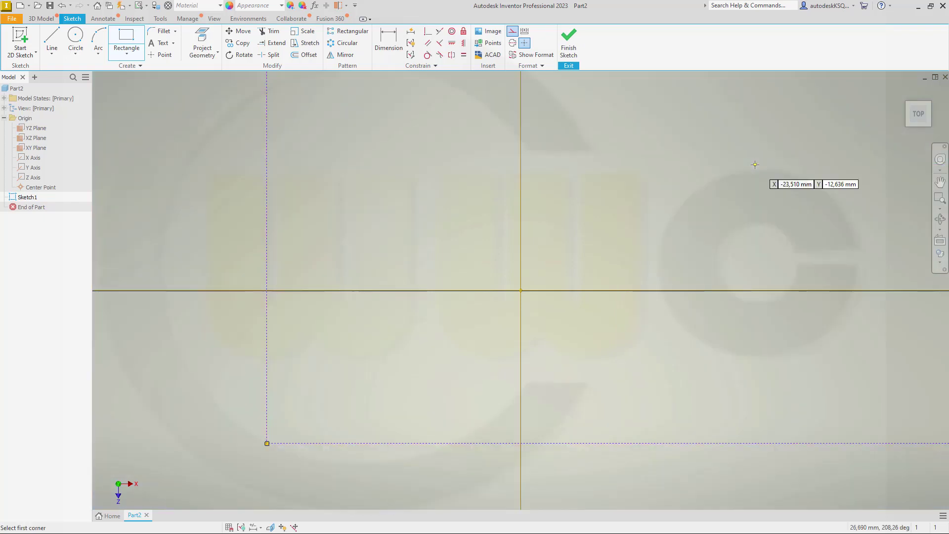
{"action": "scroll", "coordinate": [695, 188], "scroll_direction": "up", "scroll_amount": 8}
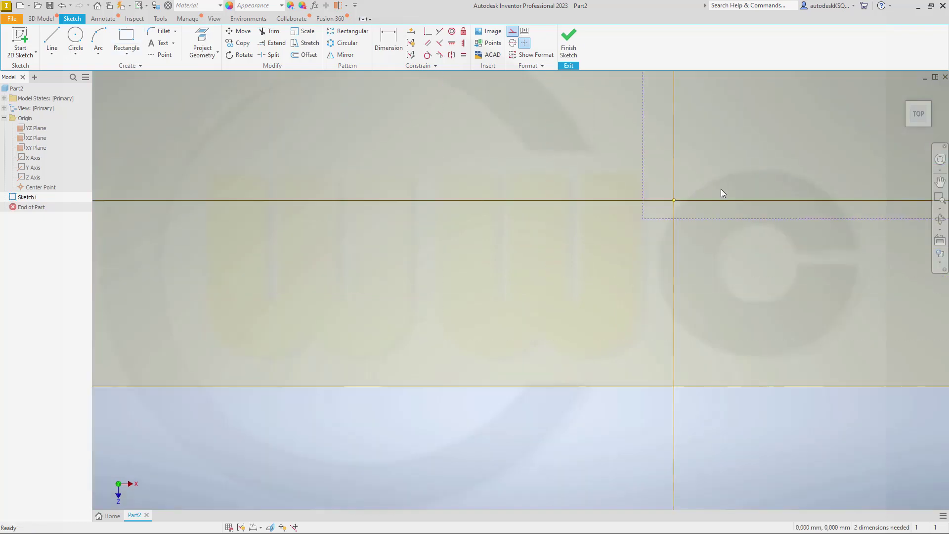
{"action": "key", "text": "F2"}
{"action": "key", "text": "Home"}
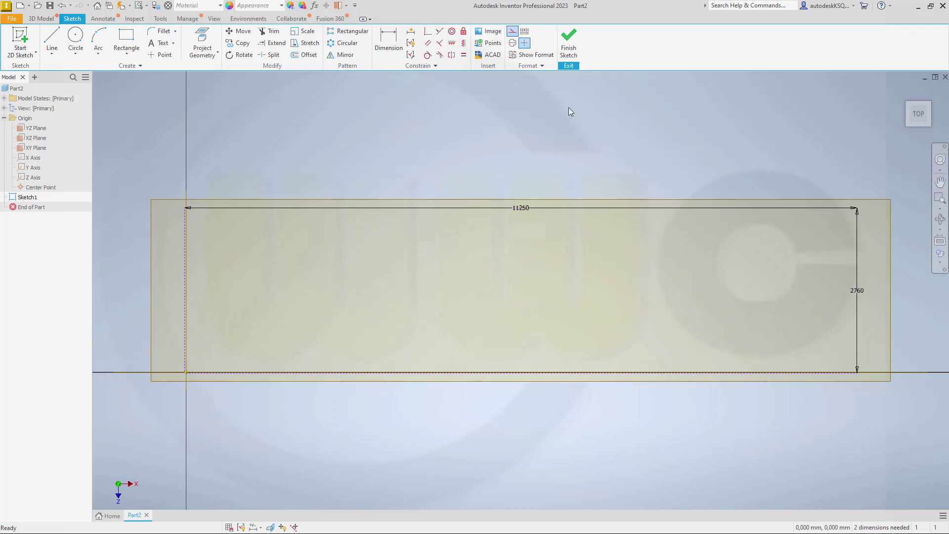
{"action": "key", "text": "d"}
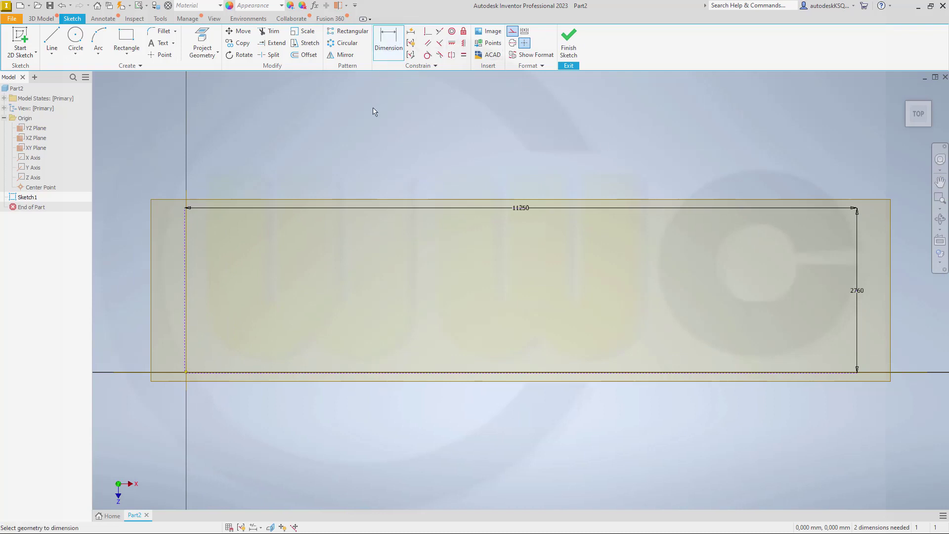
{"action": "left_click", "coordinate": [186, 257]}
{"action": "left_click", "coordinate": [240, 253]}
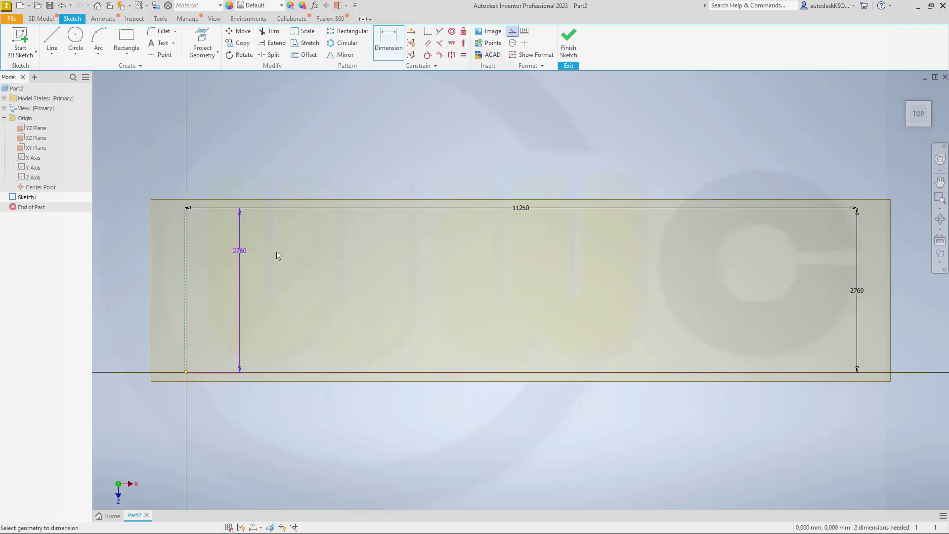
{"action": "key", "text": "Escape"}
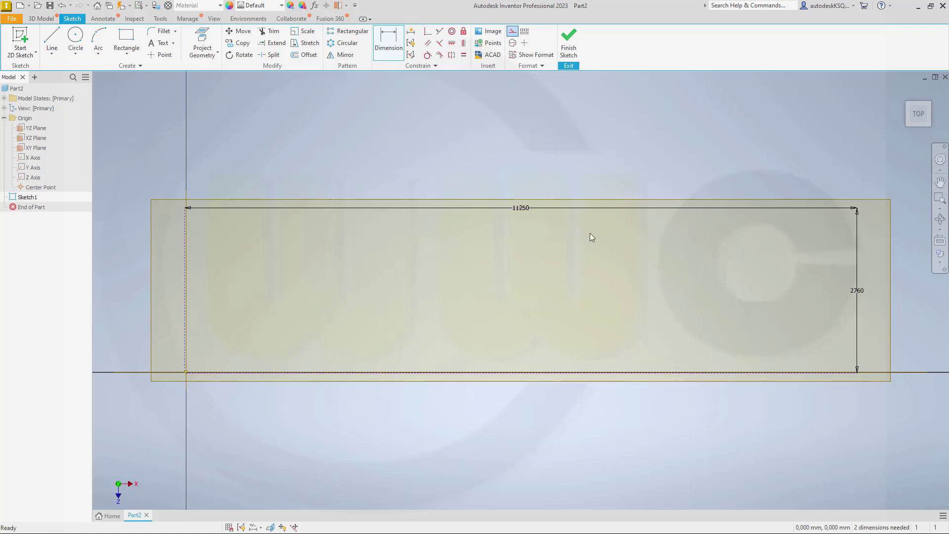
Step: Dimension the horizontal distance from the origin to the rectangle's right edge as 5000 mm
{"action": "left_click", "coordinate": [396, 50]}
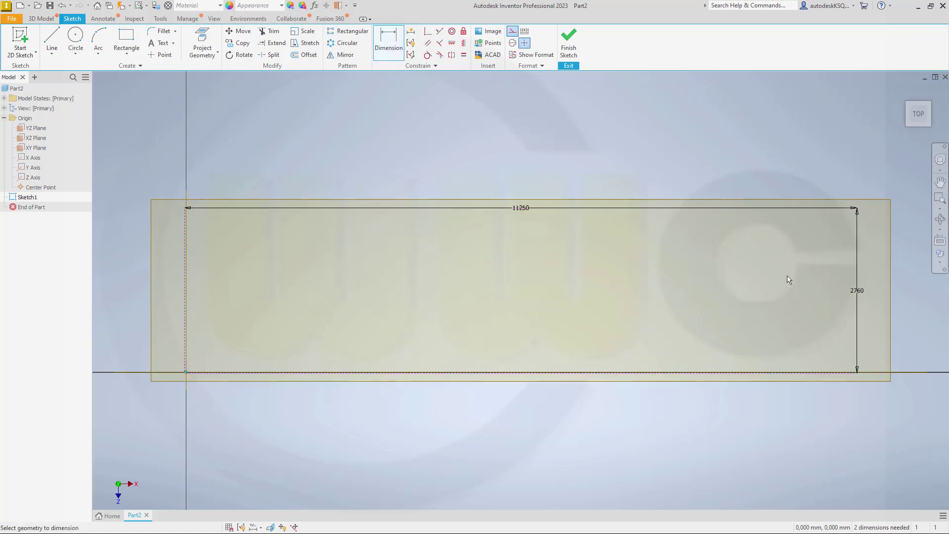
{"action": "left_click", "coordinate": [857, 275]}
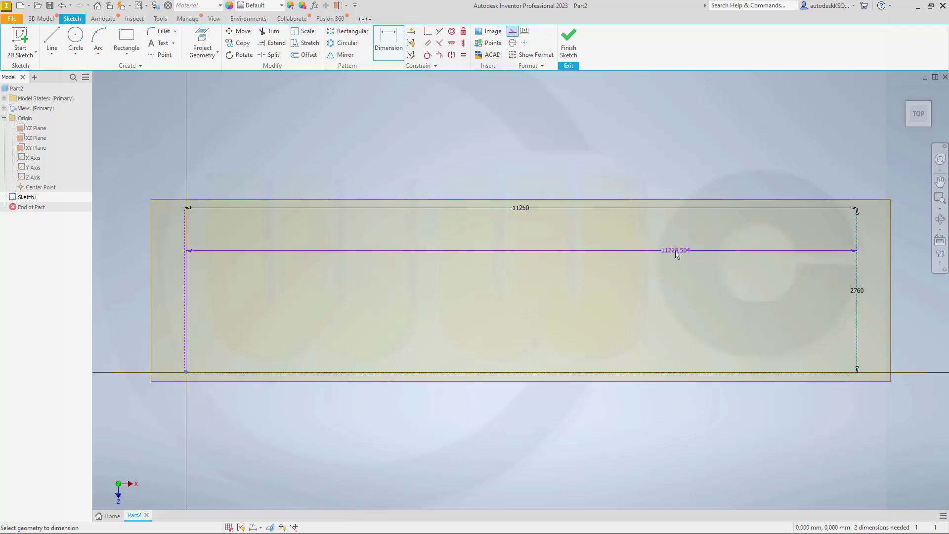
{"action": "left_click", "coordinate": [646, 265]}
{"action": "type", "text": "5000"}
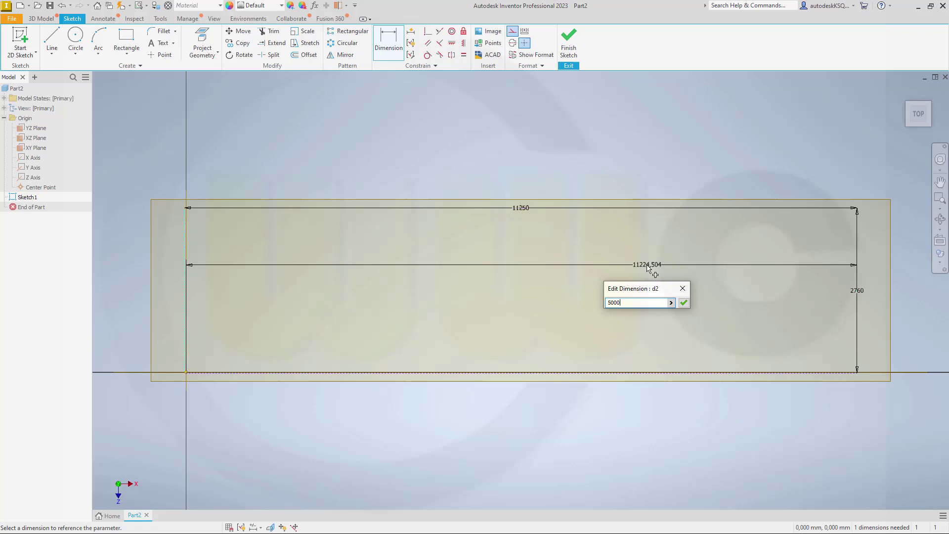
{"action": "key", "text": "Return"}
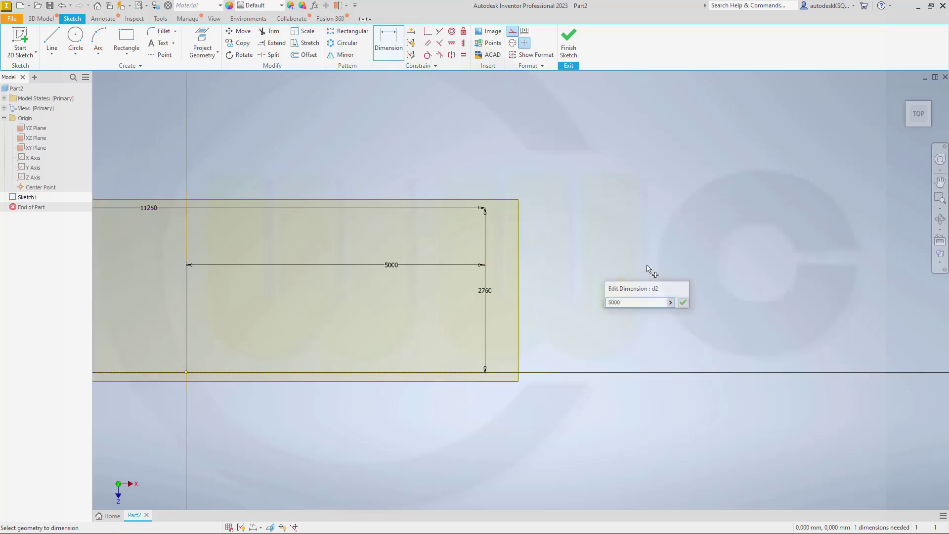
{"action": "key", "text": "Escape"}
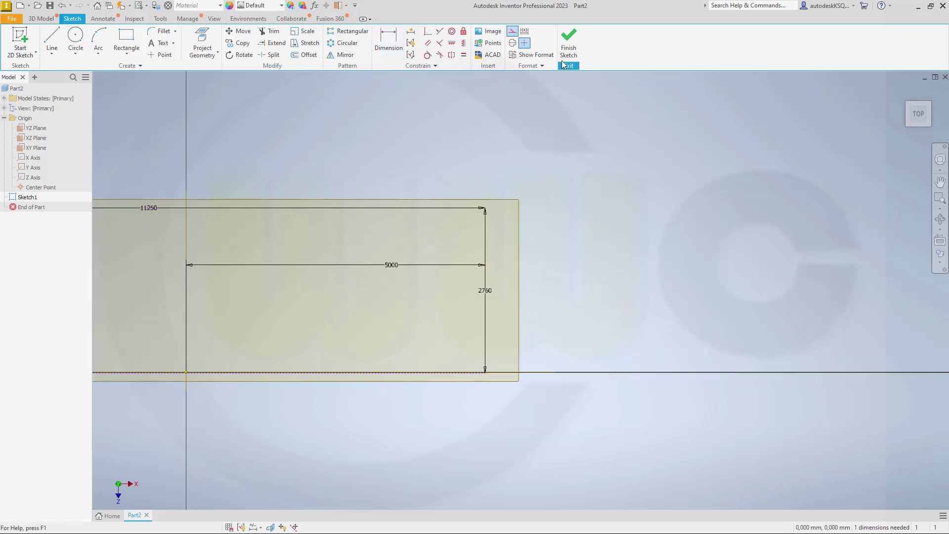
Step: Constrain the midpoint of the rectangle's right edge horizontally to the origin and finish the sketch
{"action": "left_click", "coordinate": [453, 46]}
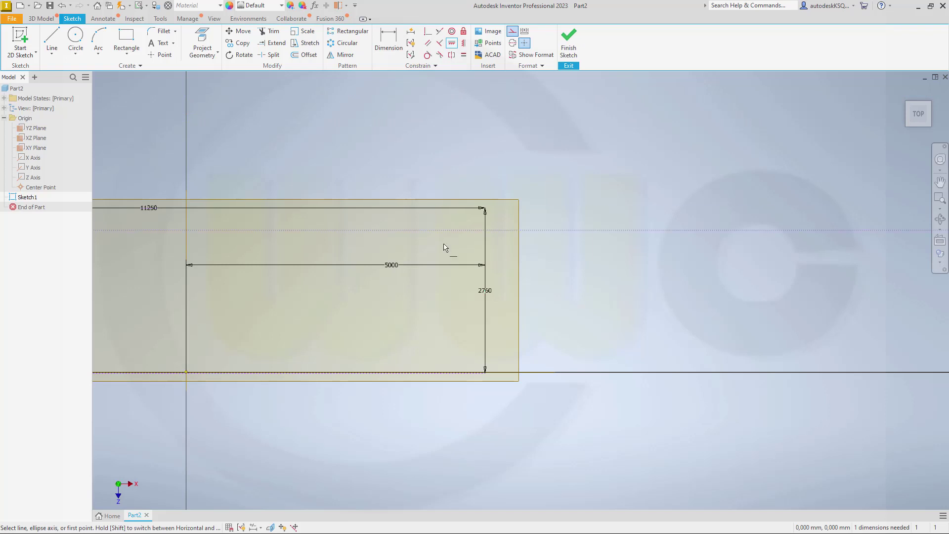
{"action": "left_click", "coordinate": [485, 292]}
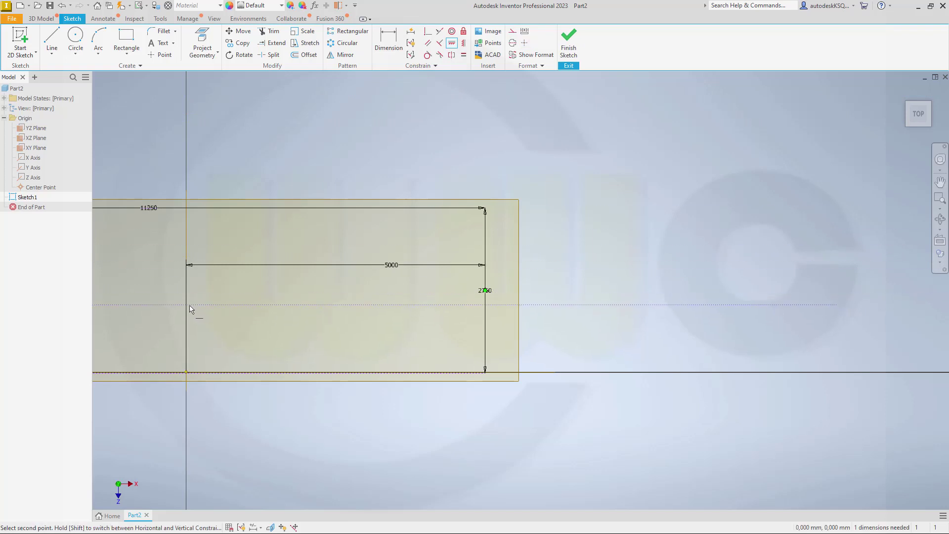
{"action": "left_click", "coordinate": [185, 372]}
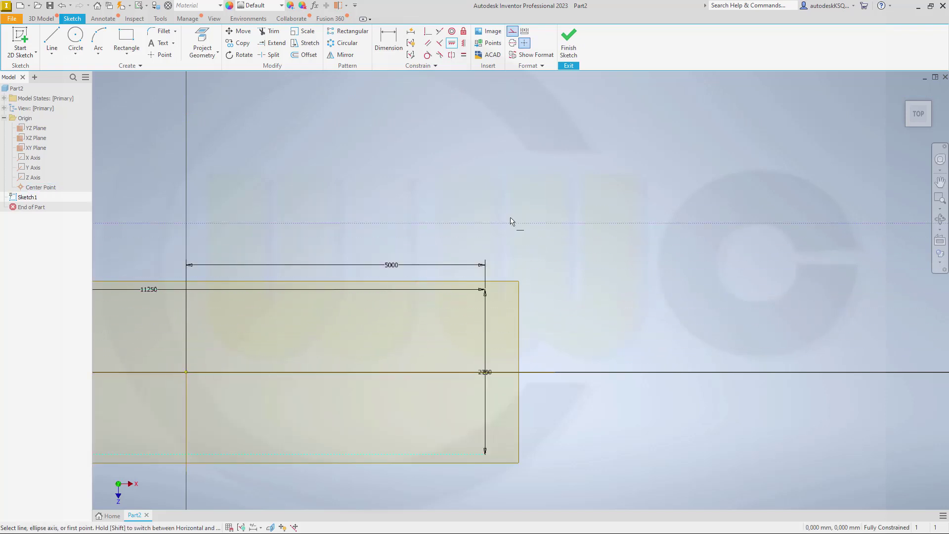
{"action": "left_click", "coordinate": [567, 53]}
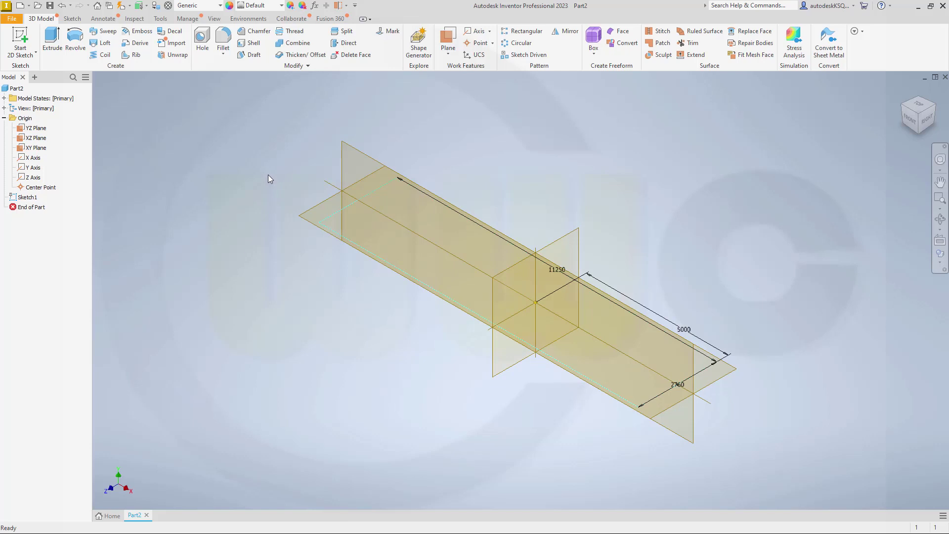
Step: Create a work plane offset 2760/2 mm from the XY plane toward the front
{"action": "left_click", "coordinate": [447, 46]}
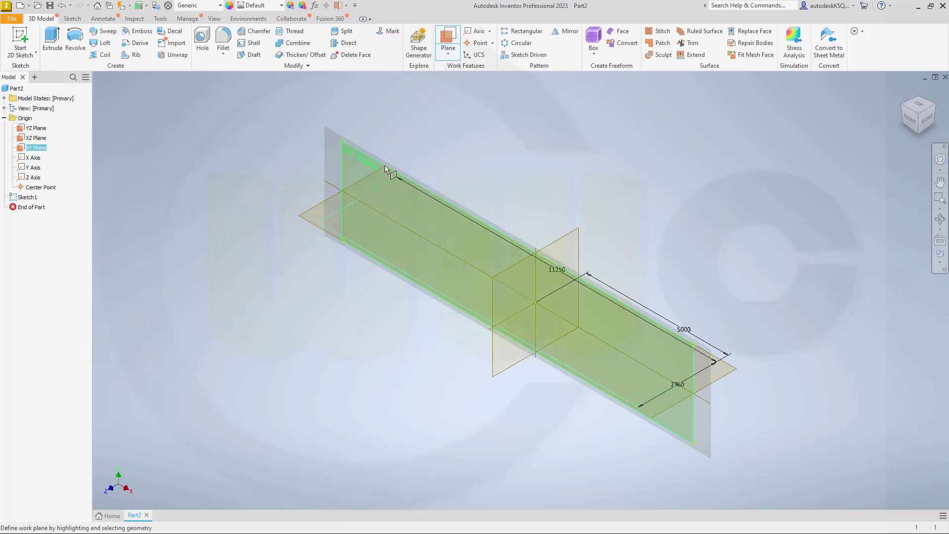
{"action": "left_click_drag", "start_coordinate": [384, 165], "coordinate": [267, 237]}
{"action": "type", "text": "2"}
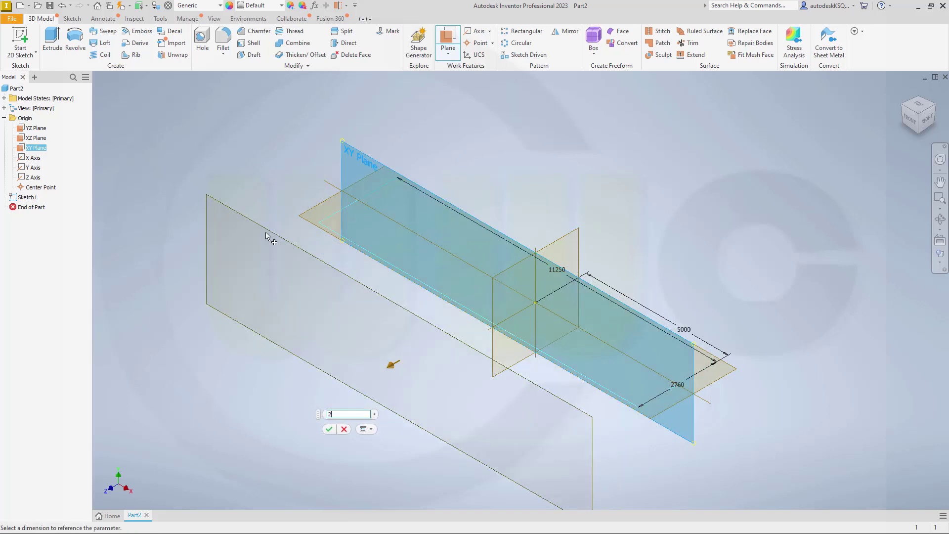
{"action": "type", "text": "760/"}
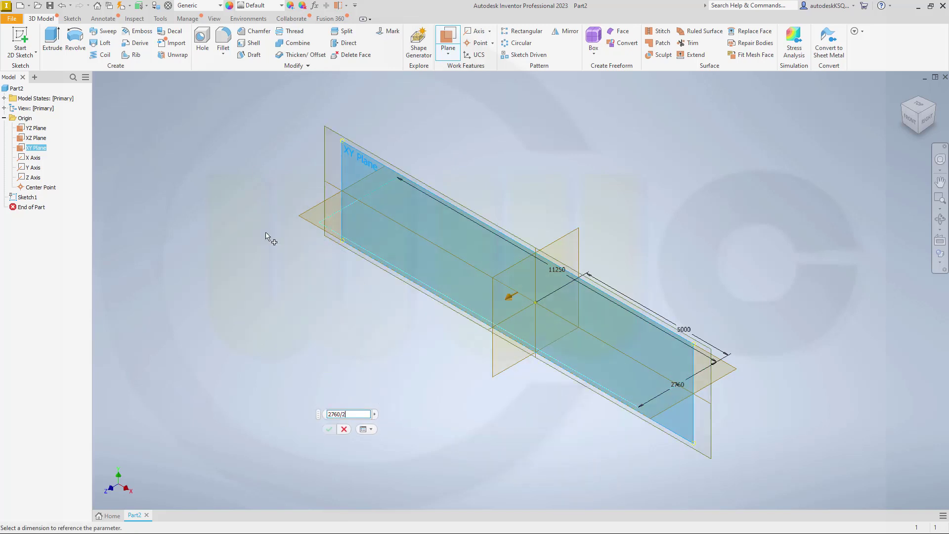
{"action": "type", "text": "2"}
{"action": "key", "text": "Return"}
Step: Create a second work plane on the opposite side of the XY plane, offset by -2760/2 mm
{"action": "right_click", "coordinate": [429, 149]}
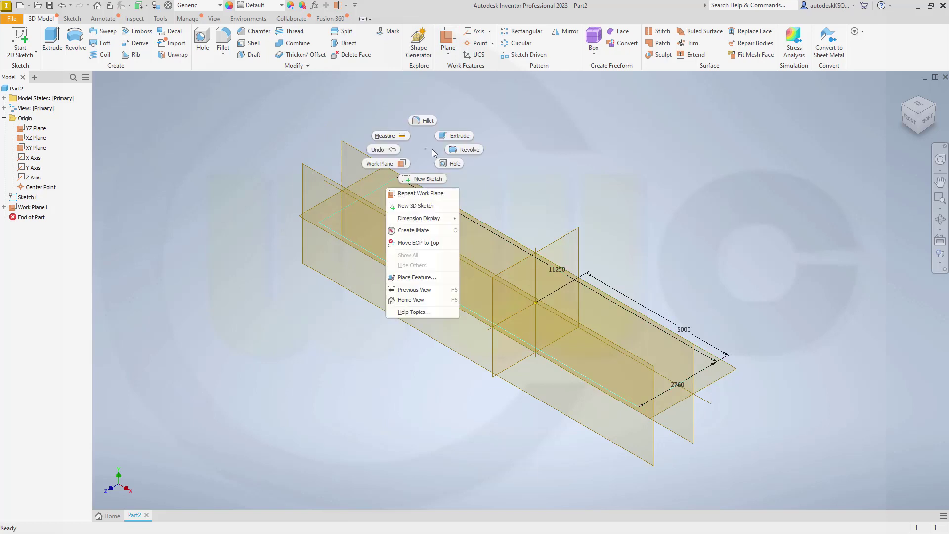
{"action": "left_click", "coordinate": [421, 193]}
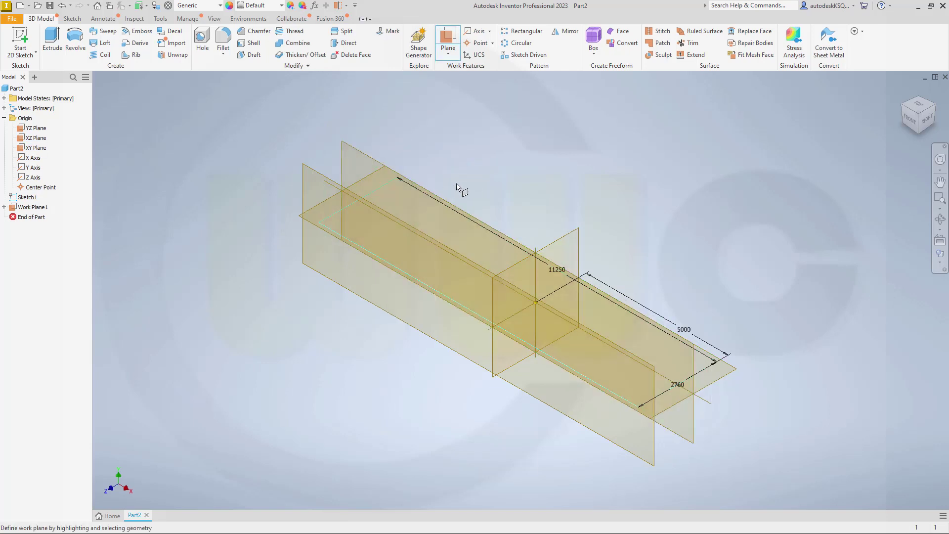
{"action": "left_click", "coordinate": [384, 165]}
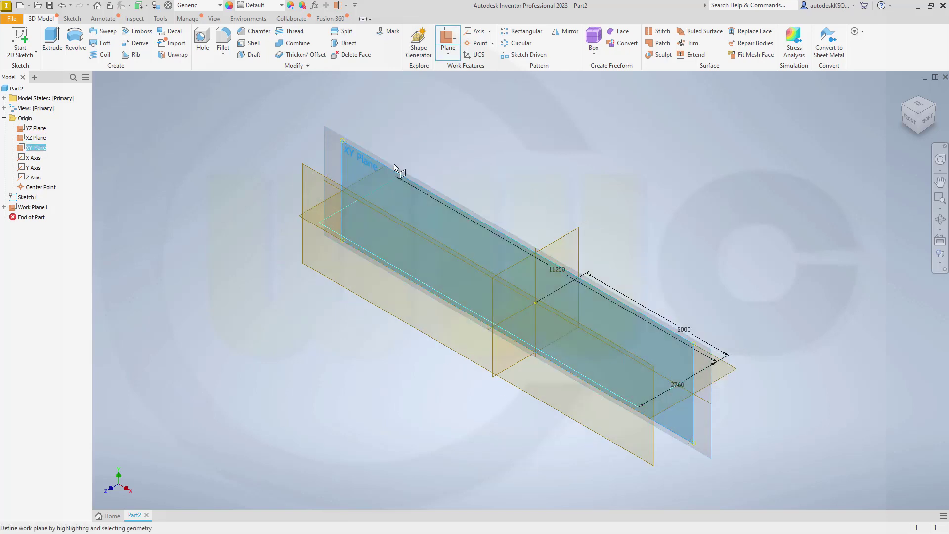
{"action": "left_click_drag", "start_coordinate": [387, 171], "coordinate": [487, 144]}
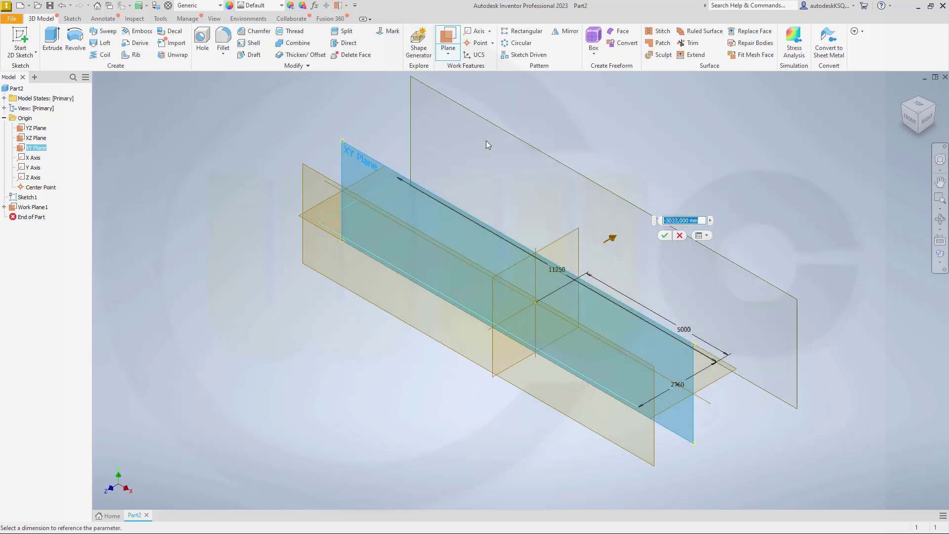
{"action": "type", "text": "2"}
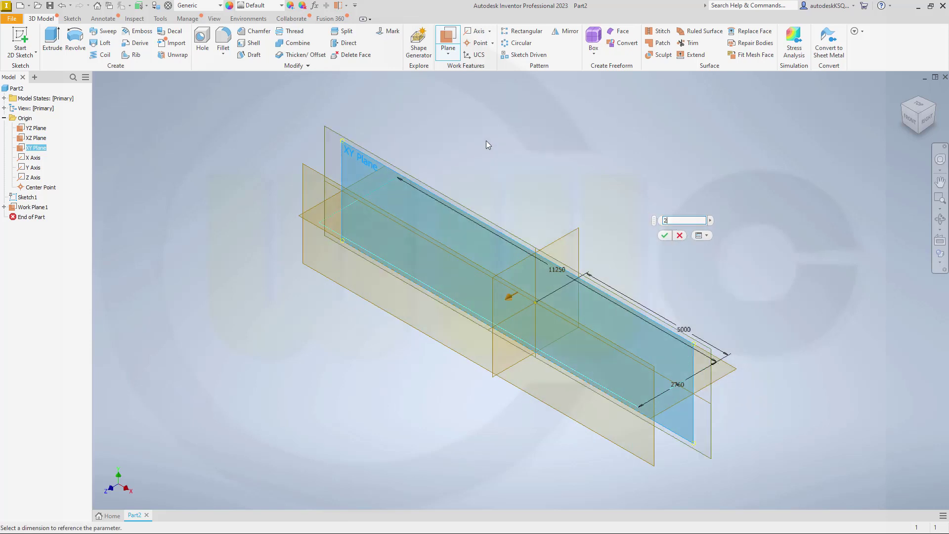
{"action": "type", "text": "-2760/"}
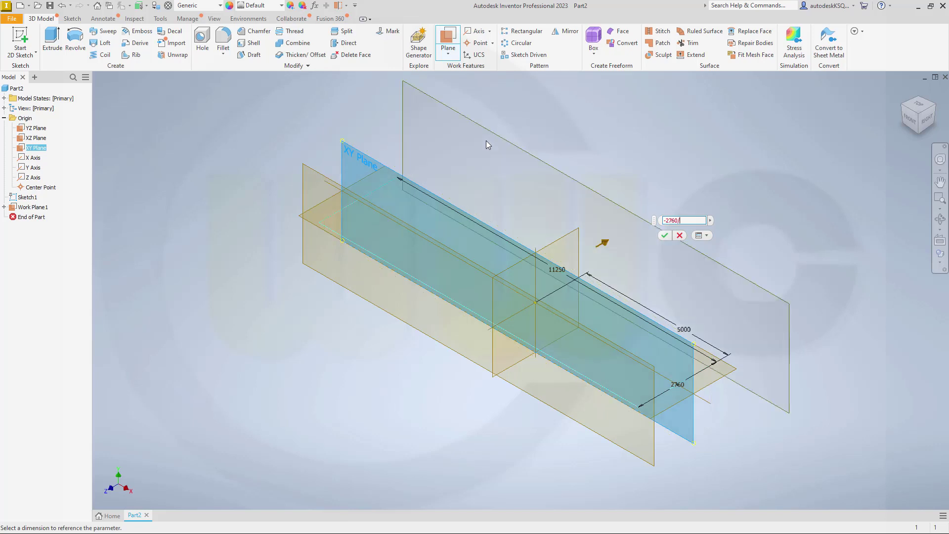
{"action": "type", "text": "2"}
{"action": "key", "text": "Return"}
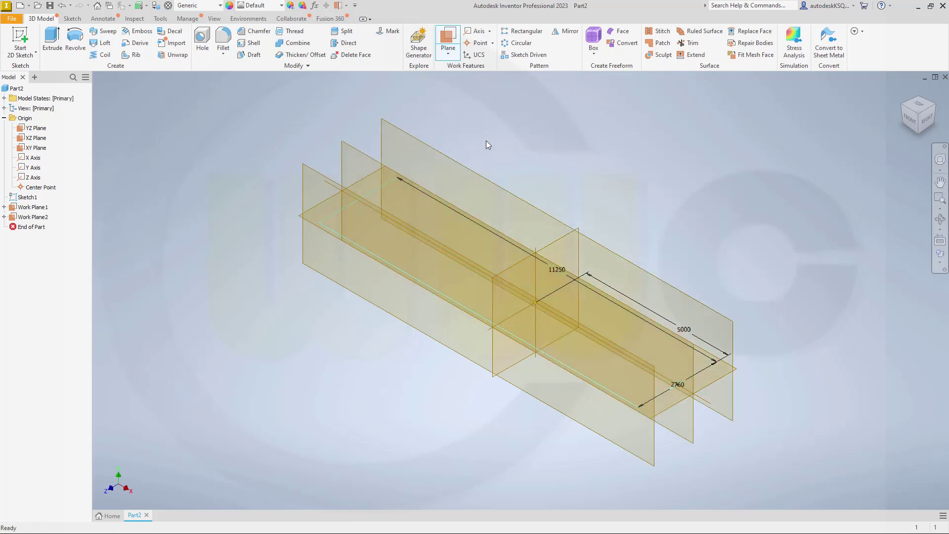
Step: Create a work plane offset 5000 mm from the YZ plane, at the rectangle's right edge
{"action": "right_click", "coordinate": [490, 133]}
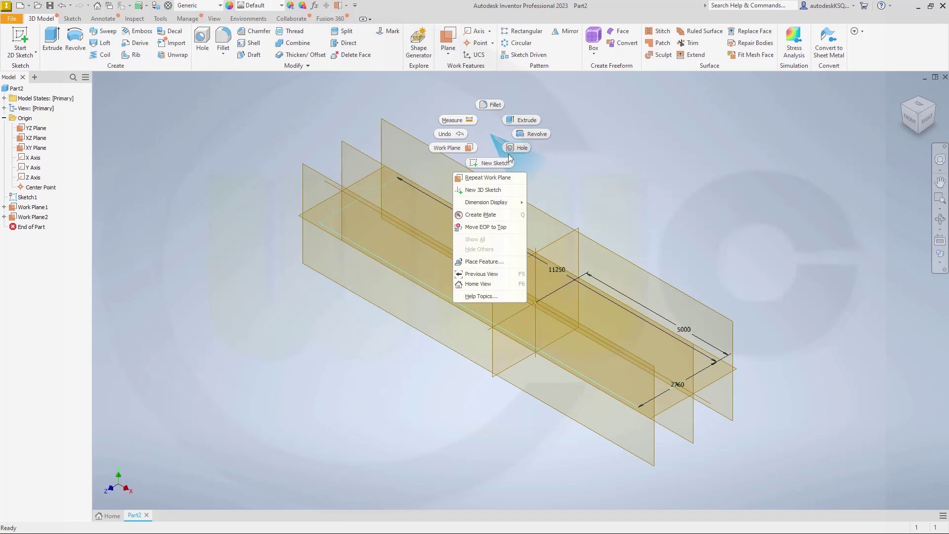
{"action": "left_click", "coordinate": [489, 176]}
{"action": "left_click", "coordinate": [550, 242]}
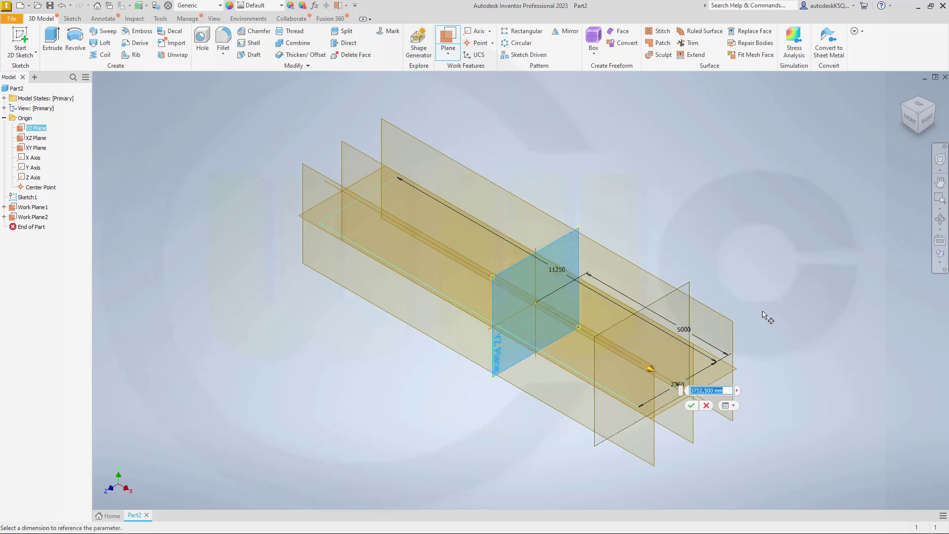
{"action": "type", "text": "5000"}
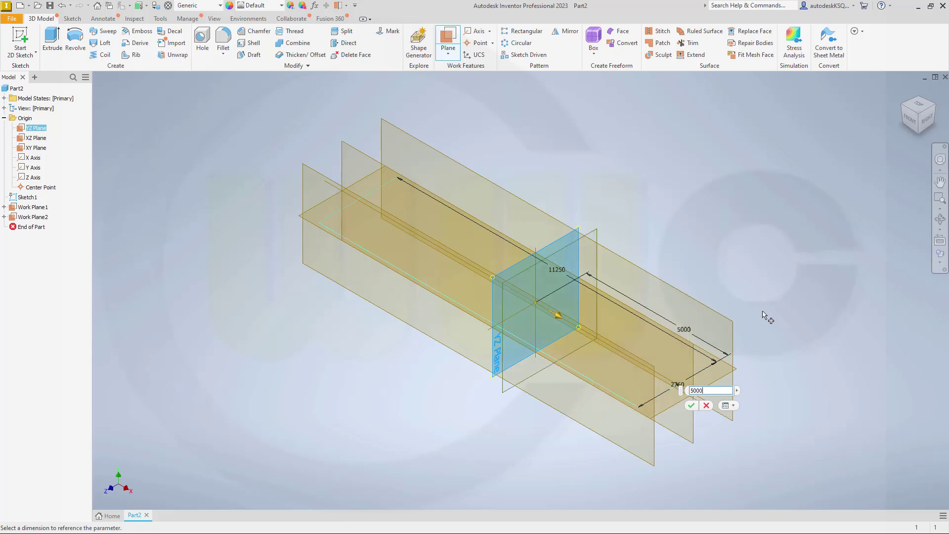
{"action": "key", "text": "Return"}
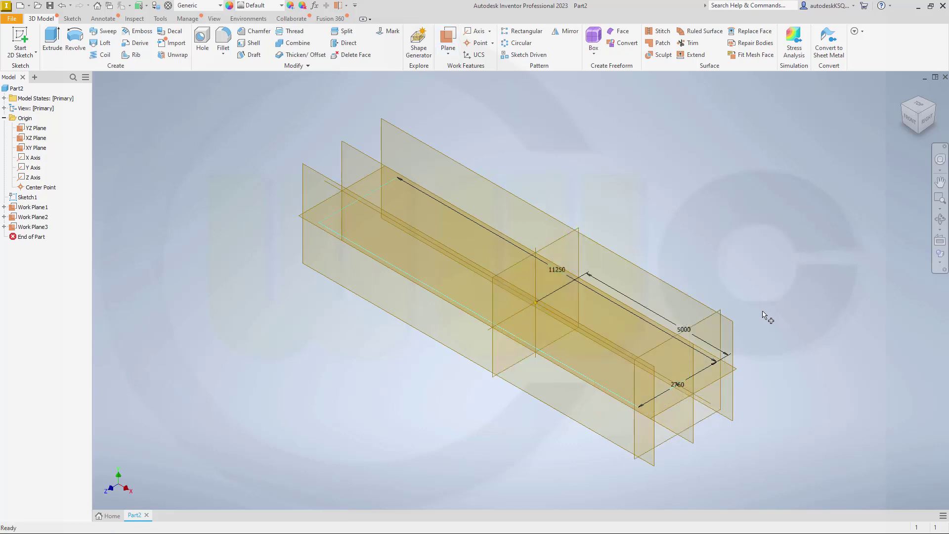
Step: Create a work plane on the opposite side of the YZ plane, offset by -11250+5000 mm
{"action": "left_click", "coordinate": [447, 41]}
{"action": "left_click_drag", "start_coordinate": [511, 266], "coordinate": [280, 122]}
{"action": "type", "text": "-"}
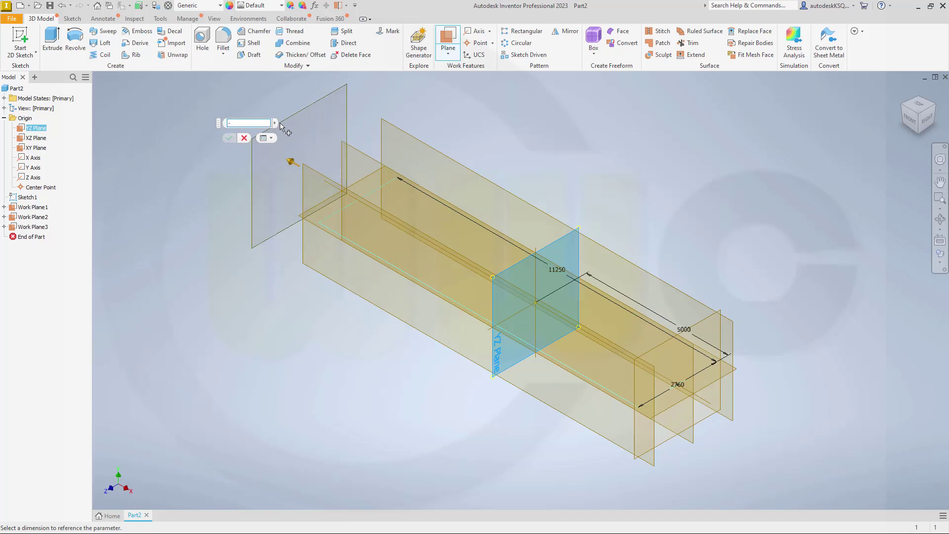
{"action": "type", "text": "11250"}
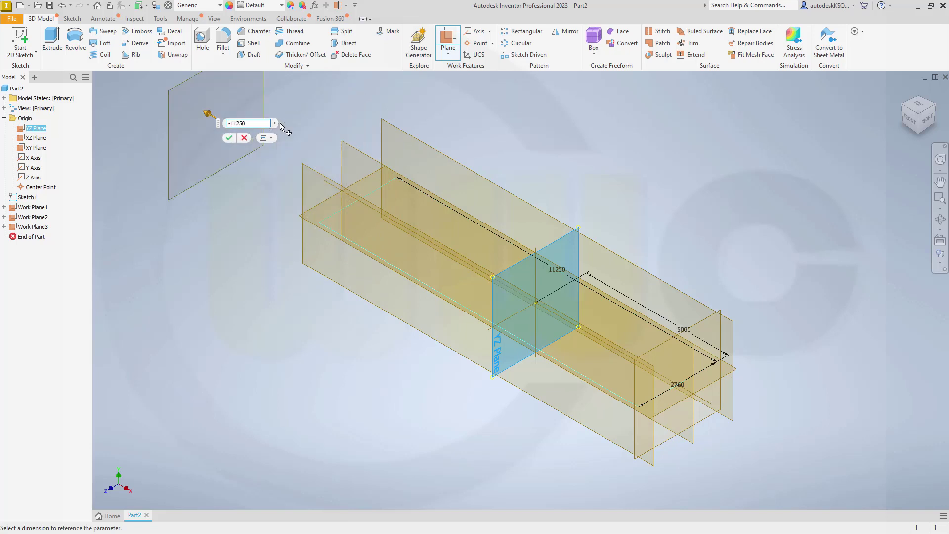
{"action": "type", "text": "+5000"}
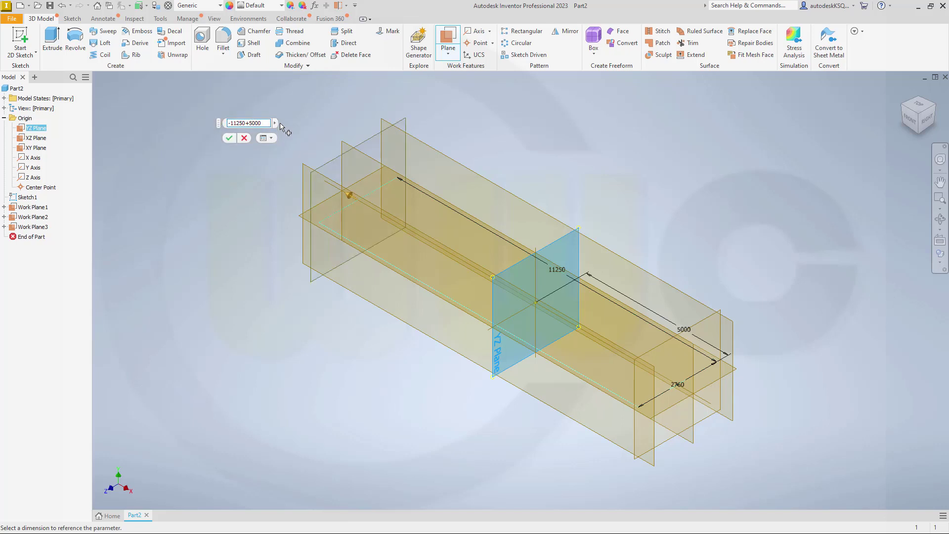
{"action": "key", "text": "Return"}
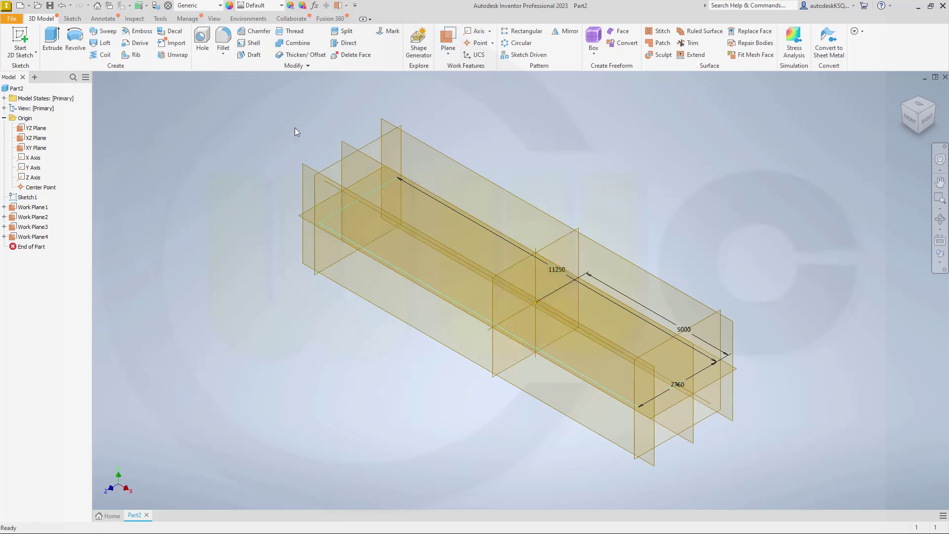
Step: Create a work plane offset 250 mm above the XZ plane
{"action": "left_click", "coordinate": [448, 39]}
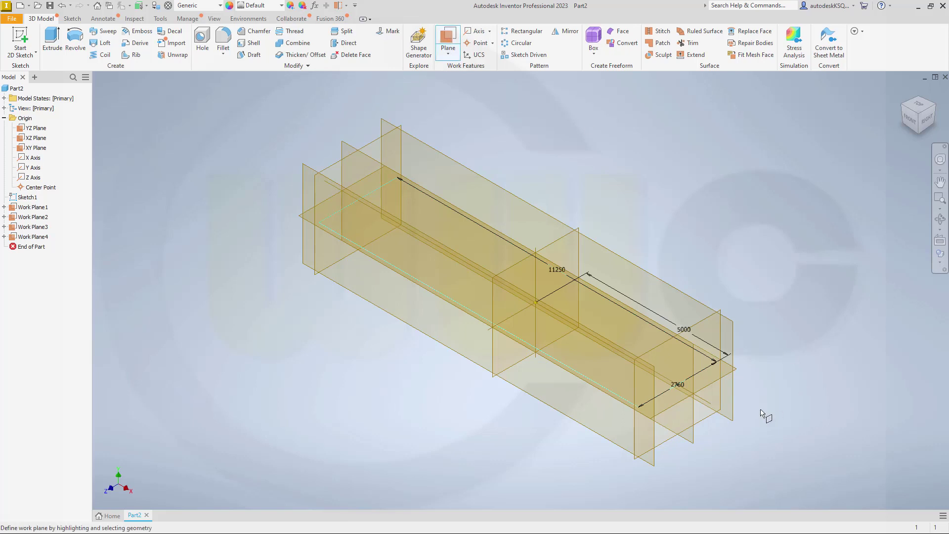
{"action": "left_click_drag", "start_coordinate": [714, 392], "coordinate": [710, 311]}
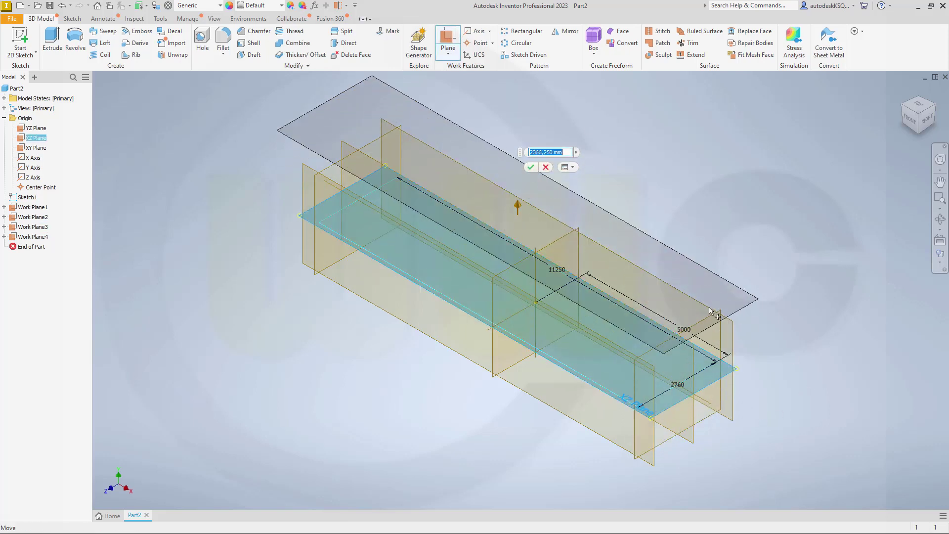
{"action": "type", "text": "250"}
{"action": "key", "text": "Return"}
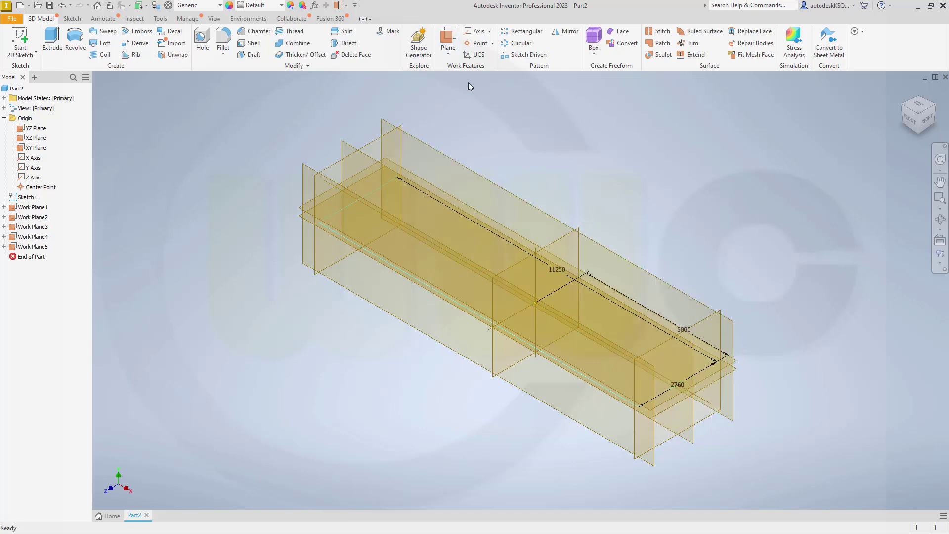
Step: Create a work plane below the XZ plane, offset by -1600+250 mm
{"action": "left_click", "coordinate": [448, 39]}
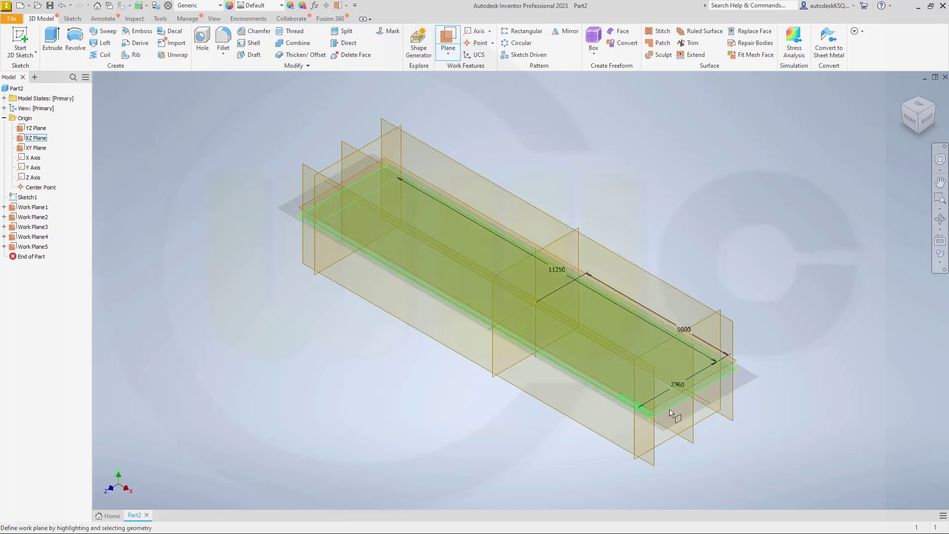
{"action": "left_click_drag", "start_coordinate": [671, 413], "coordinate": [690, 472]}
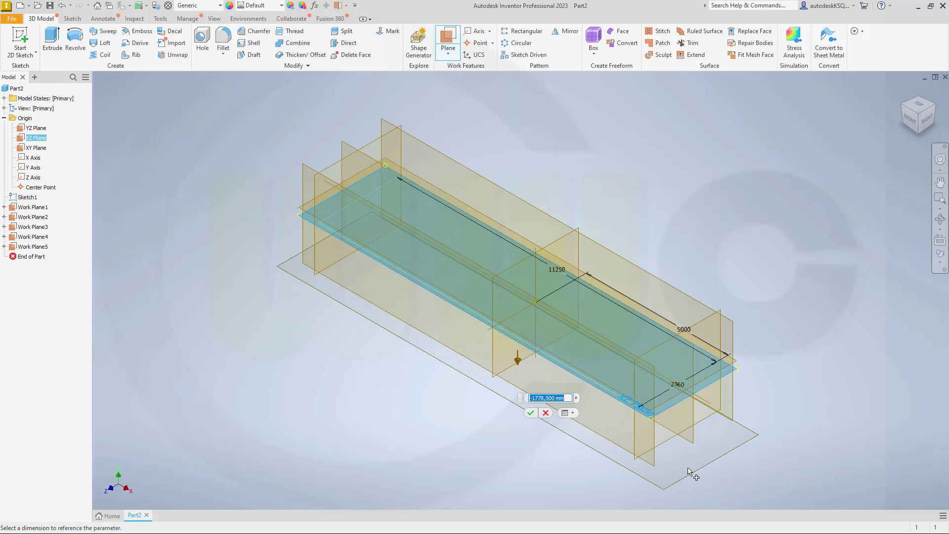
{"action": "type", "text": "-1600+2"}
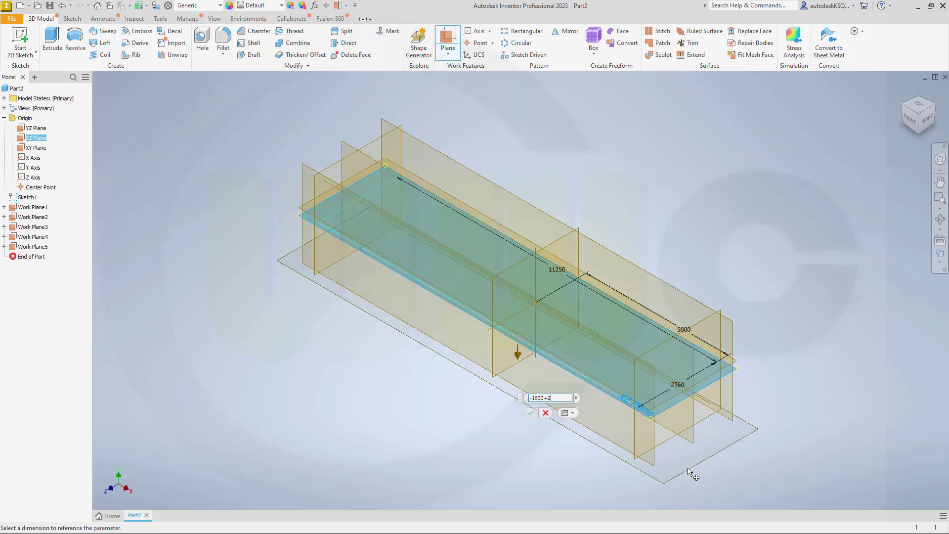
{"action": "type", "text": "00"}
{"action": "key", "text": "Return"}
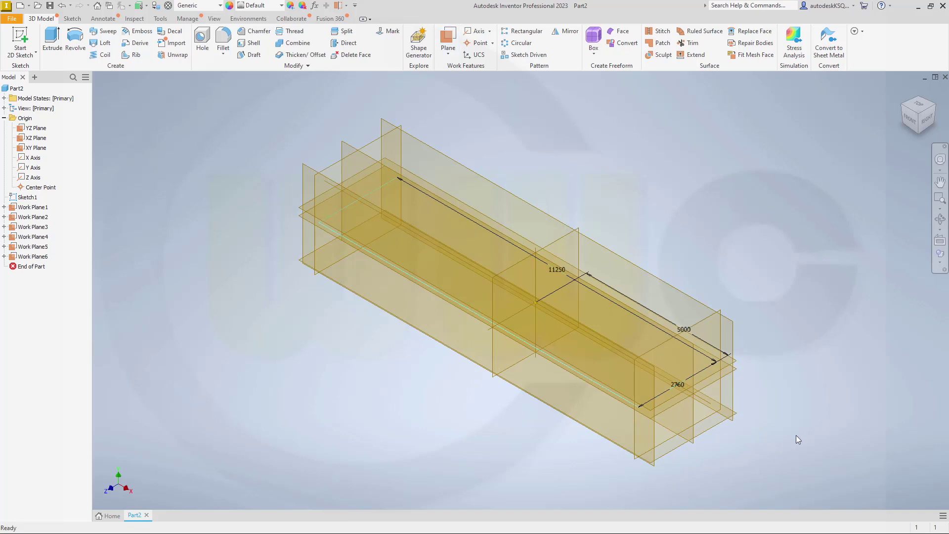
{"action": "right_click", "coordinate": [734, 166]}
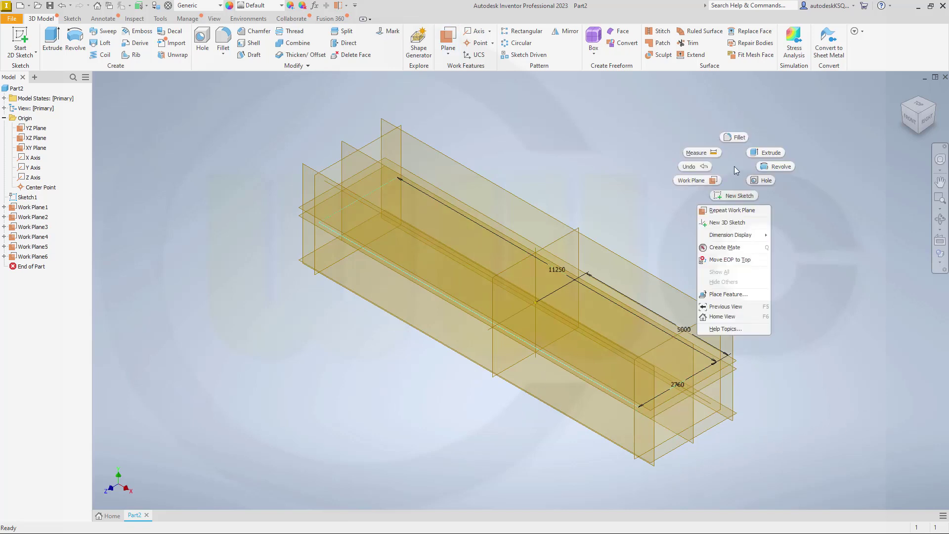
{"action": "left_click", "coordinate": [721, 211]}
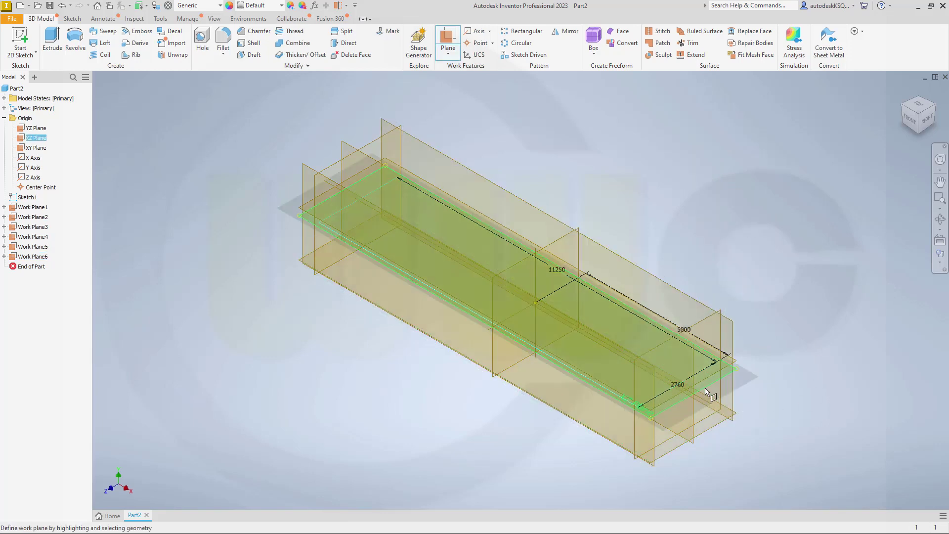
{"action": "left_click_drag", "start_coordinate": [705, 389], "coordinate": [713, 442]}
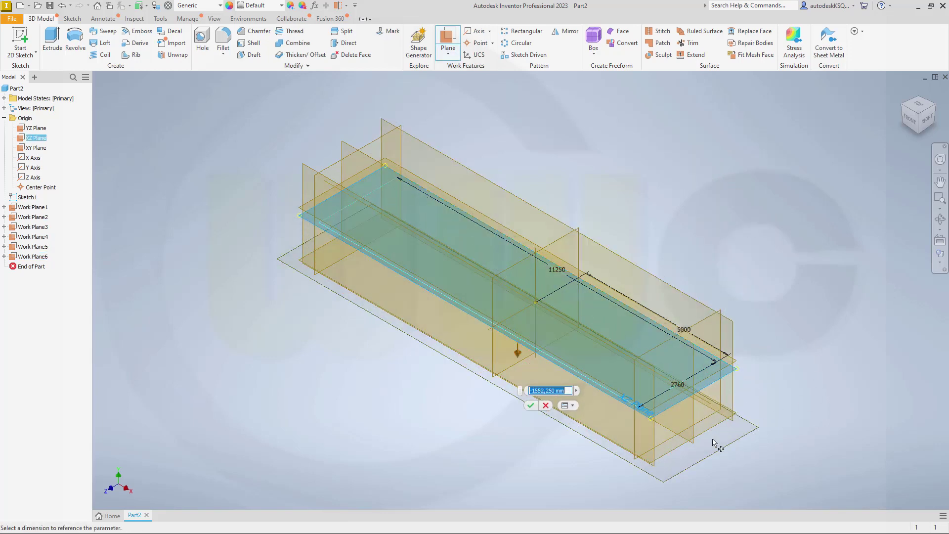
{"action": "key", "text": "Escape"}
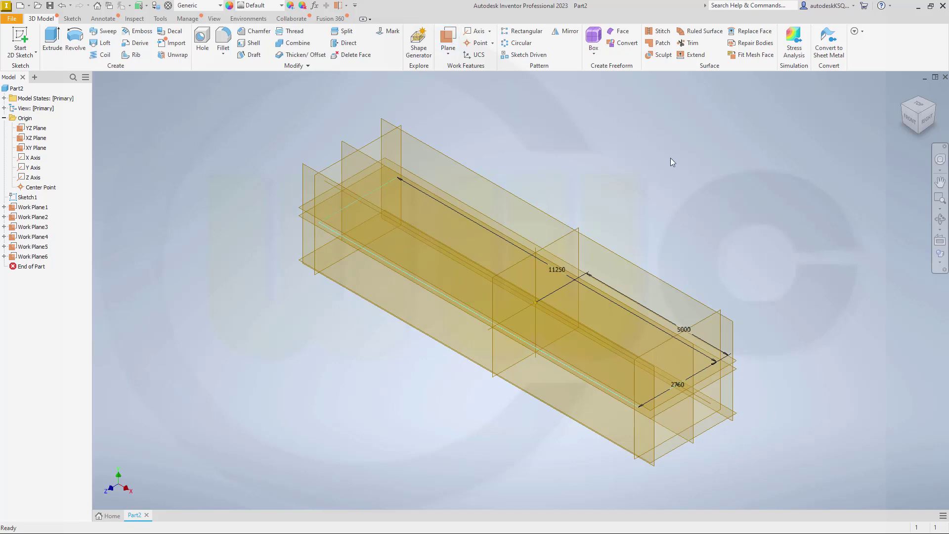
Step: Create another work plane below the XZ plane, offset by -1760+250 mm
{"action": "left_click", "coordinate": [450, 42]}
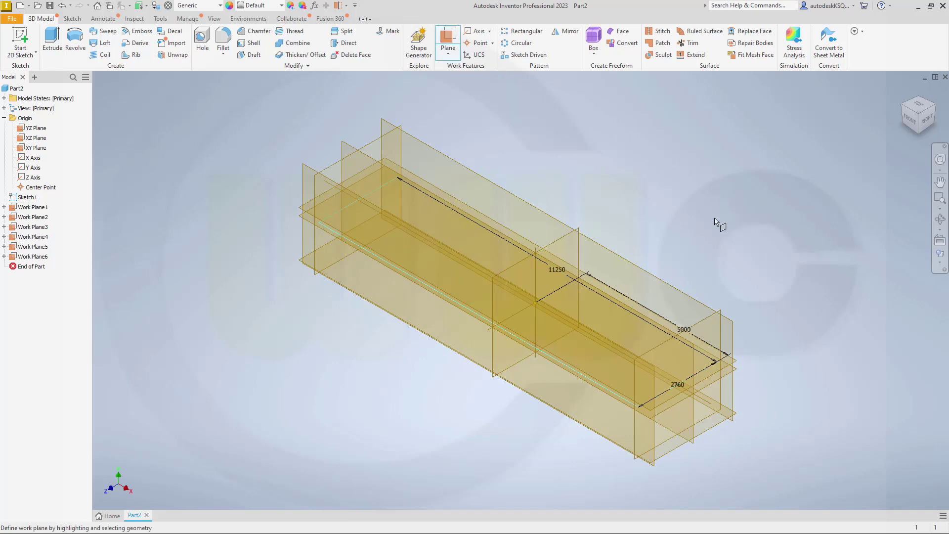
{"action": "left_click", "coordinate": [714, 381]}
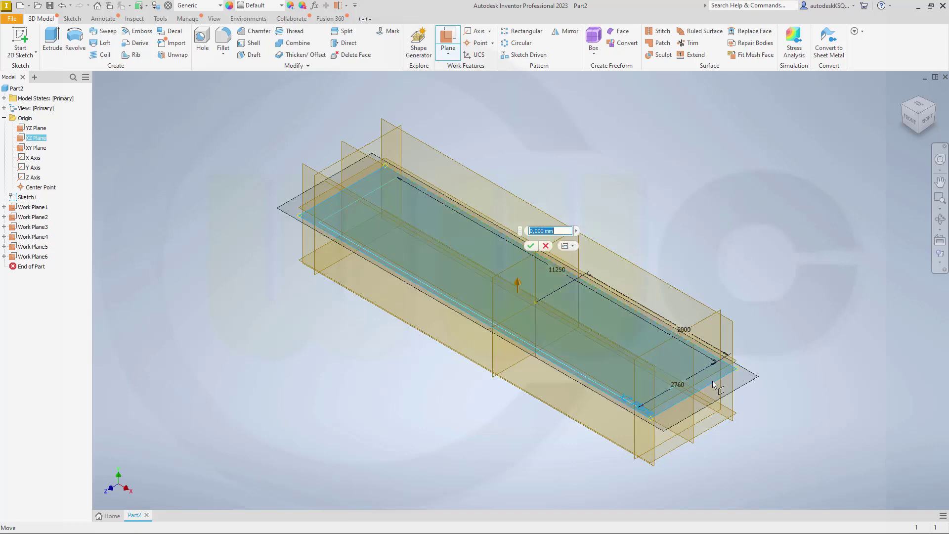
{"action": "left_click_drag", "start_coordinate": [713, 380], "coordinate": [726, 448]}
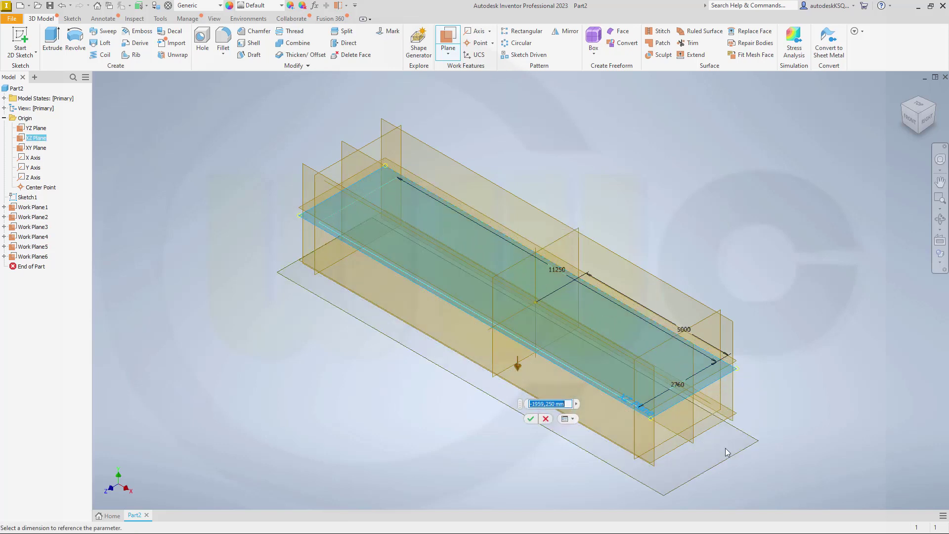
{"action": "type", "text": "1760"}
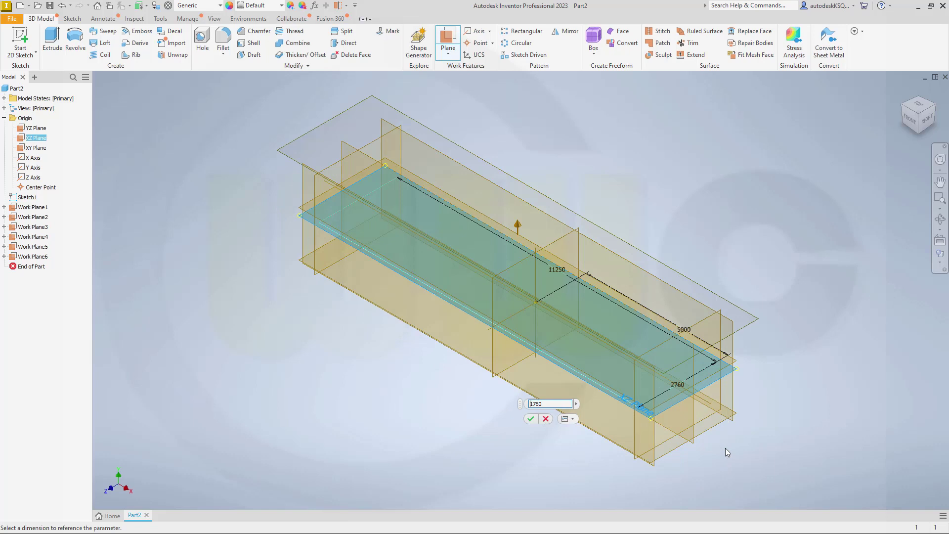
{"action": "type", "text": "-"}
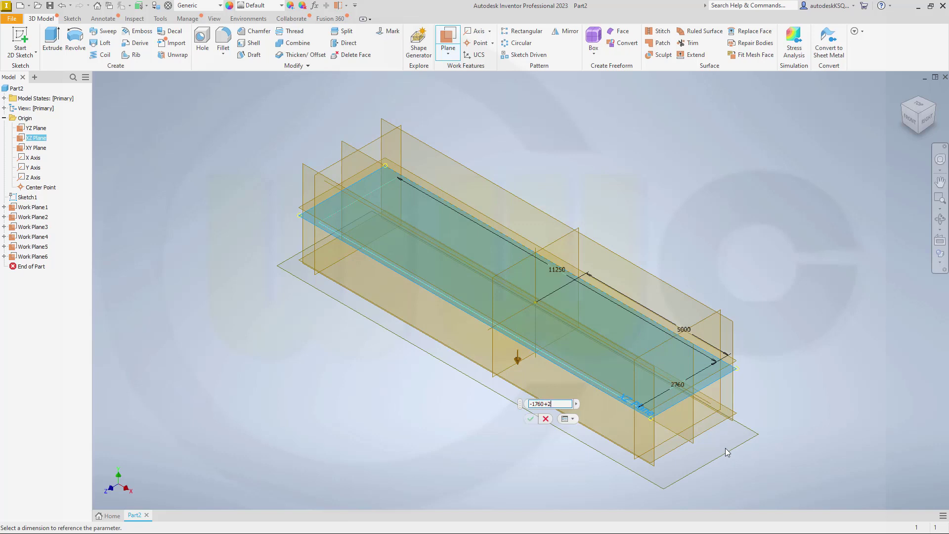
{"action": "type", "text": "+250"}
{"action": "key", "text": "Return"}
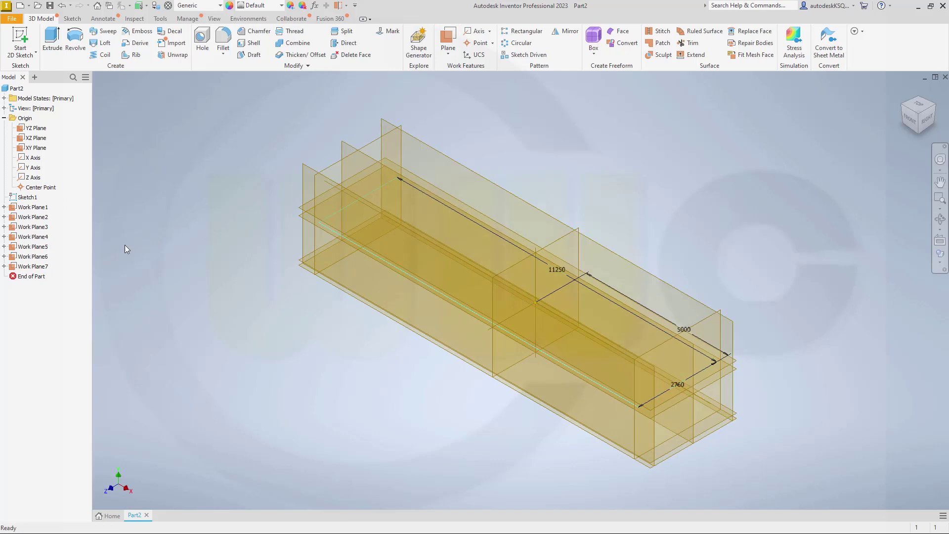
Step: Reorder Sketch1 to follow Work Plane7 and open it for editing with the X axis horizontal
{"action": "left_click_drag", "start_coordinate": [33, 199], "coordinate": [64, 271]}
{"action": "double_click", "coordinate": [27, 266]}
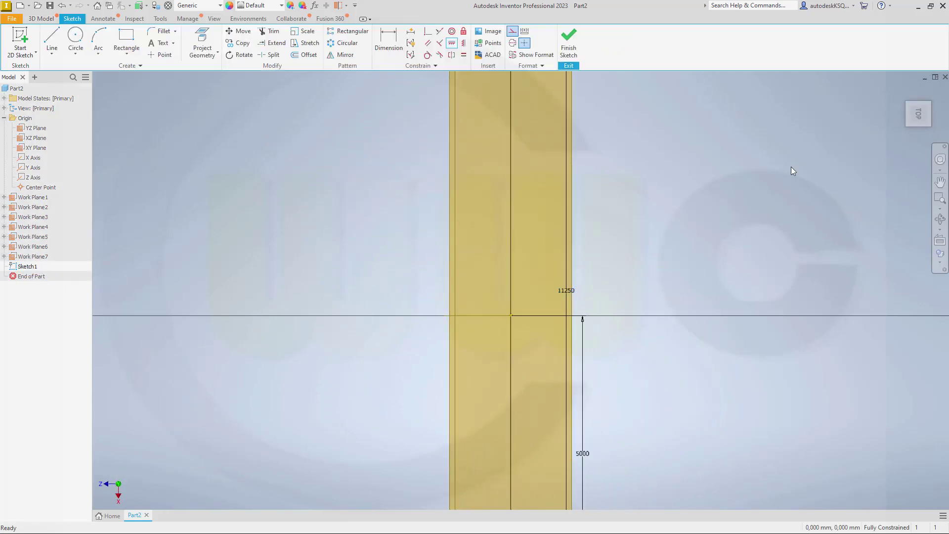
{"action": "left_click_drag", "start_coordinate": [900, 110], "coordinate": [909, 102]}
{"action": "left_click", "coordinate": [909, 103]}
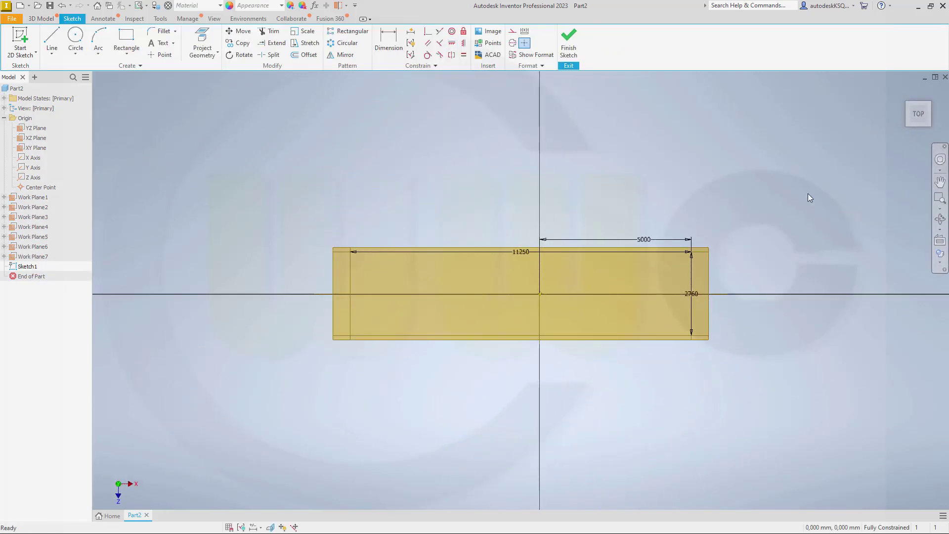
Step: Convert the rectangle from construction to normal lines and delete its 5000, 2760 and 11250 dimensions
{"action": "left_click_drag", "start_coordinate": [349, 269], "coordinate": [728, 356]}
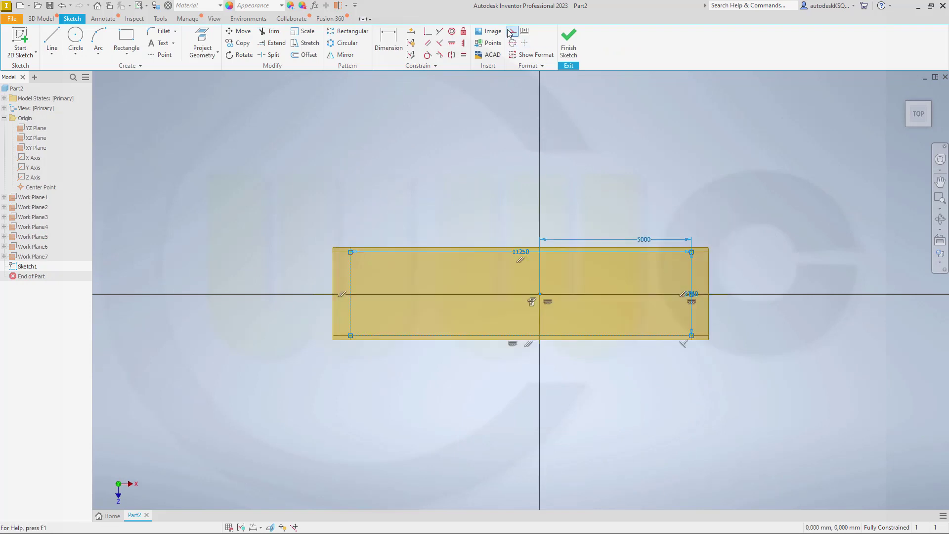
{"action": "left_click", "coordinate": [639, 158]}
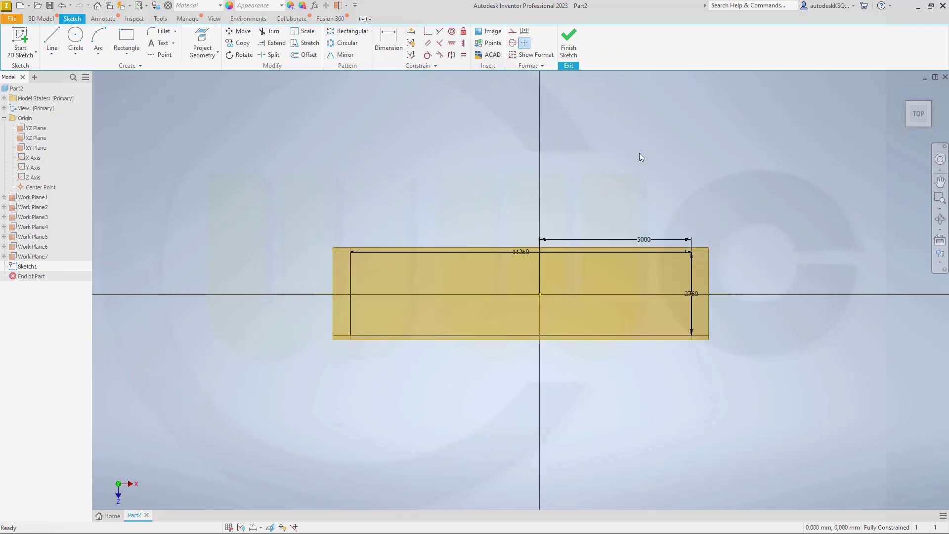
{"action": "left_click", "coordinate": [642, 241]}
{"action": "key", "text": "Delete"}
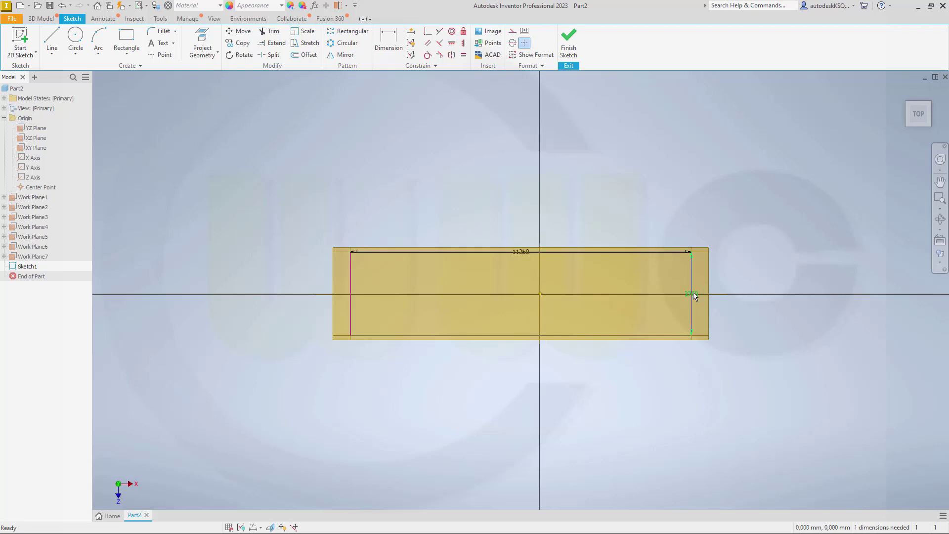
{"action": "left_click", "coordinate": [689, 292]}
{"action": "key", "text": "Delete"}
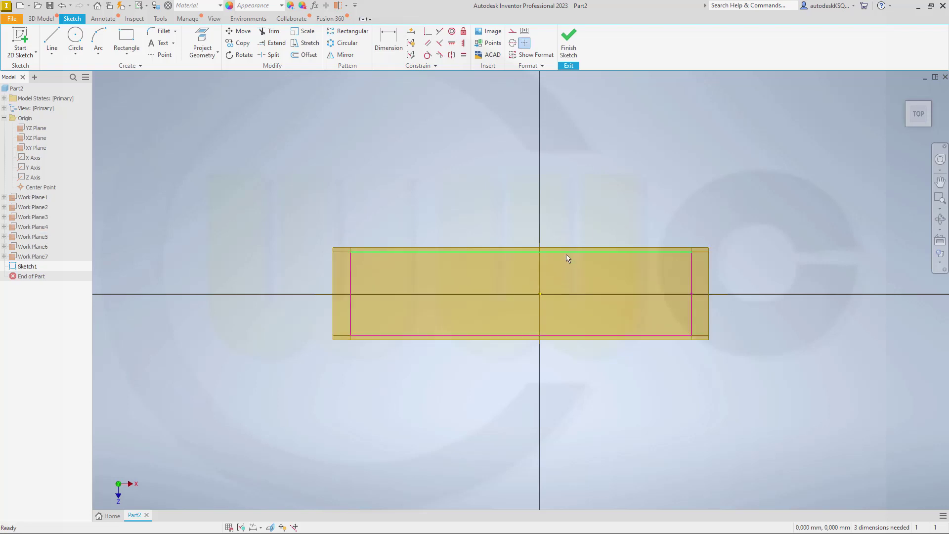
Step: Enlarge the rectangle by moving its upper, right and left edges outward beyond the offset work planes
{"action": "left_click_drag", "start_coordinate": [567, 256], "coordinate": [570, 232]}
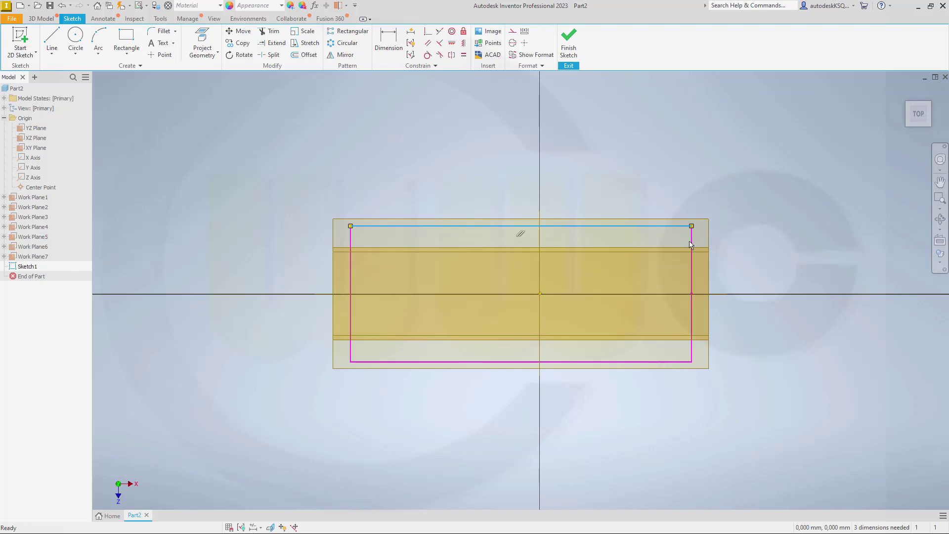
{"action": "left_click_drag", "start_coordinate": [693, 244], "coordinate": [718, 247]}
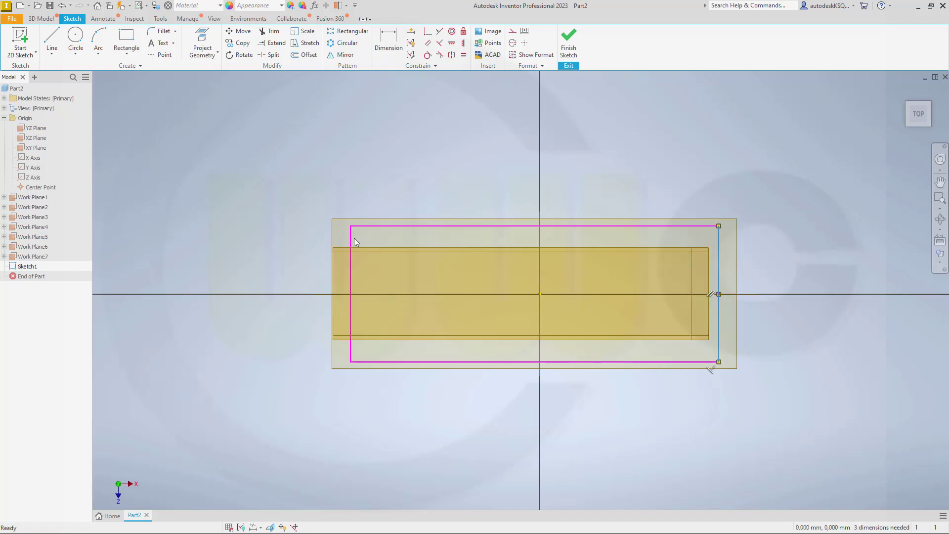
{"action": "left_click_drag", "start_coordinate": [354, 239], "coordinate": [295, 247]}
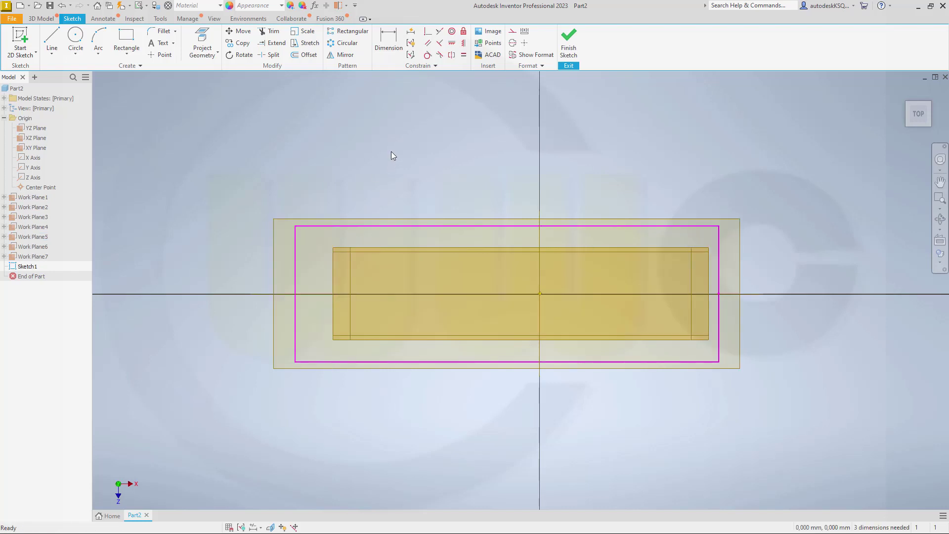
Step: Project Work Plane1 to Work Plane4 into the sketch as reference lines for the outer limits
{"action": "left_click", "coordinate": [200, 41]}
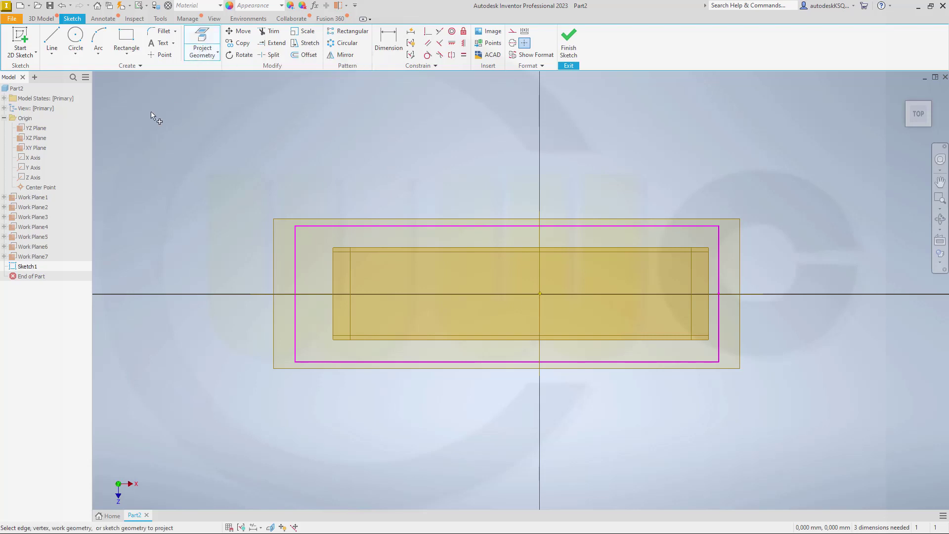
{"action": "left_click", "coordinate": [43, 211]}
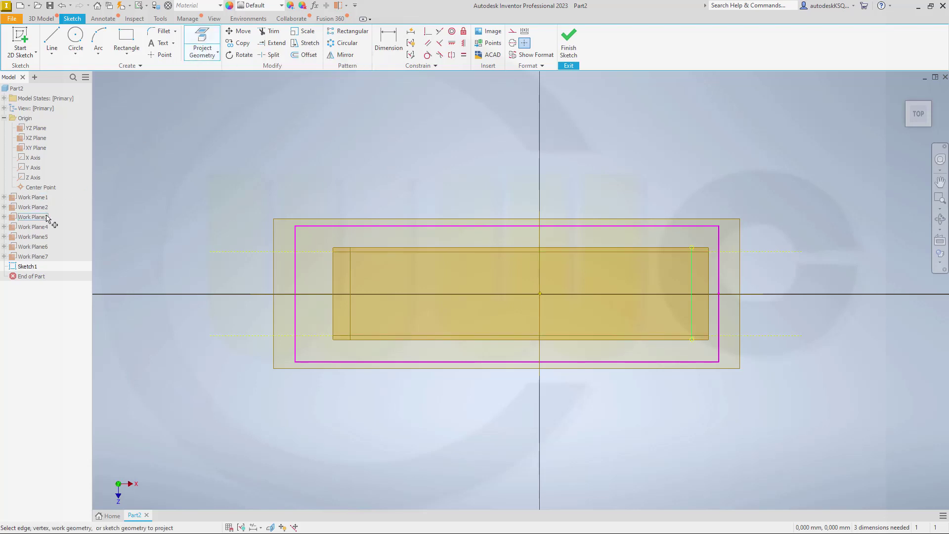
{"action": "left_click", "coordinate": [40, 218]}
{"action": "left_click", "coordinate": [44, 227]}
{"action": "key", "text": "Escape"}
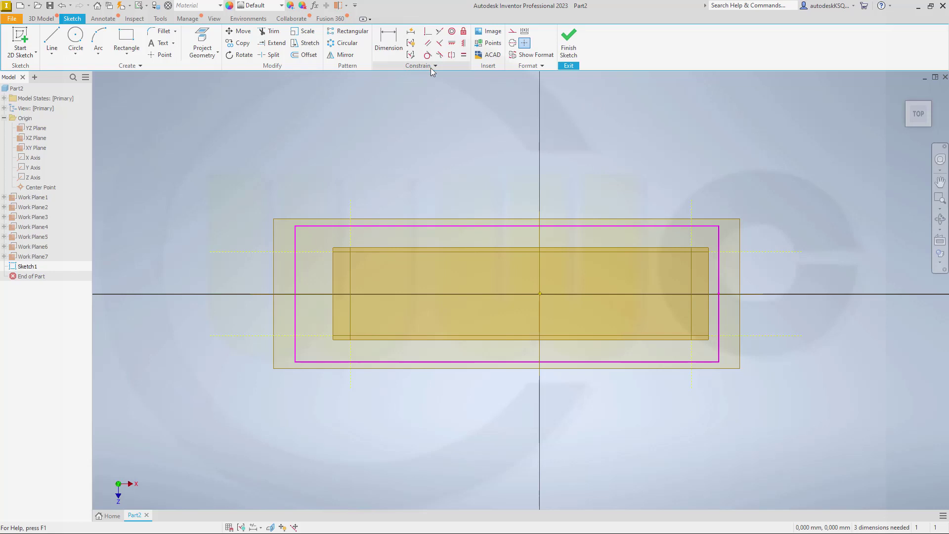
Step: Make the rectangle's left, upper and right edges collinear with the corresponding projected work plane lines
{"action": "left_click", "coordinate": [440, 32]}
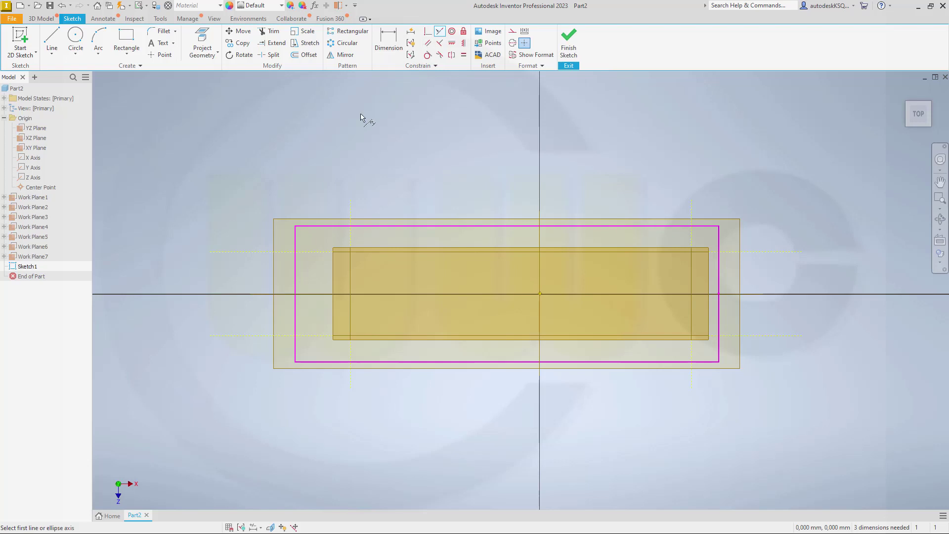
{"action": "left_click", "coordinate": [295, 241]}
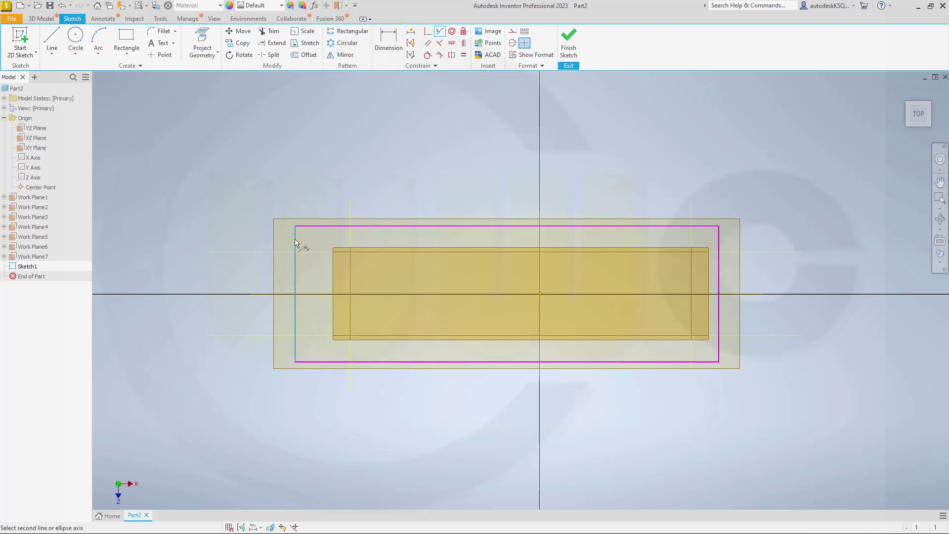
{"action": "left_click", "coordinate": [350, 239]}
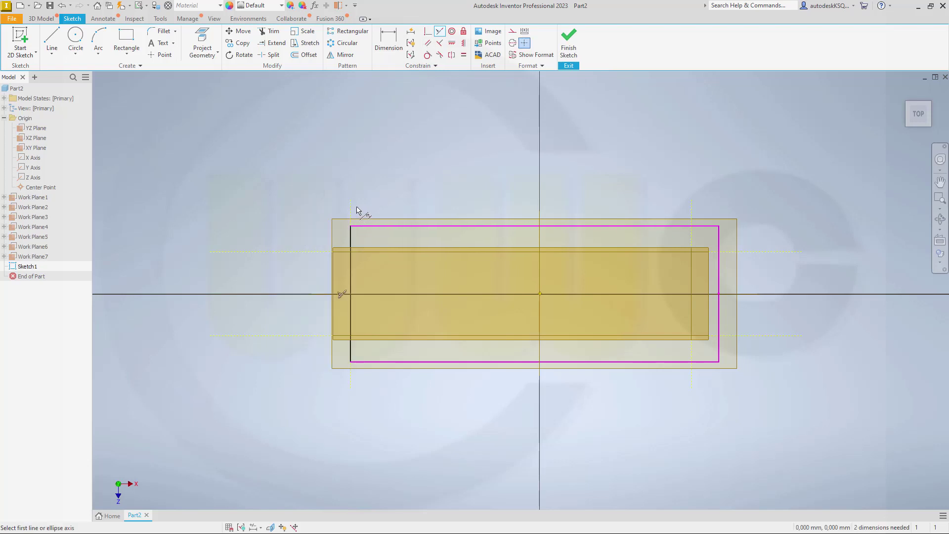
{"action": "left_click", "coordinate": [369, 229]}
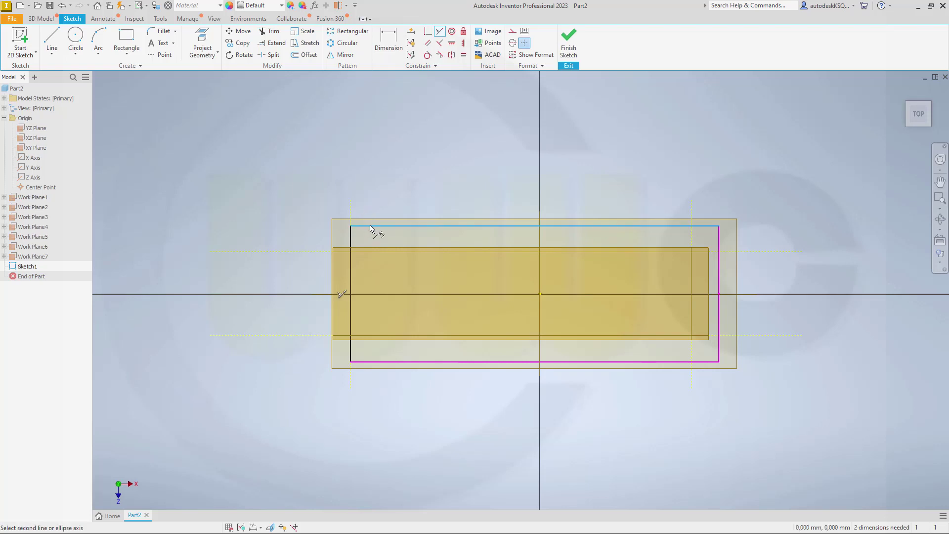
{"action": "left_click", "coordinate": [299, 252]}
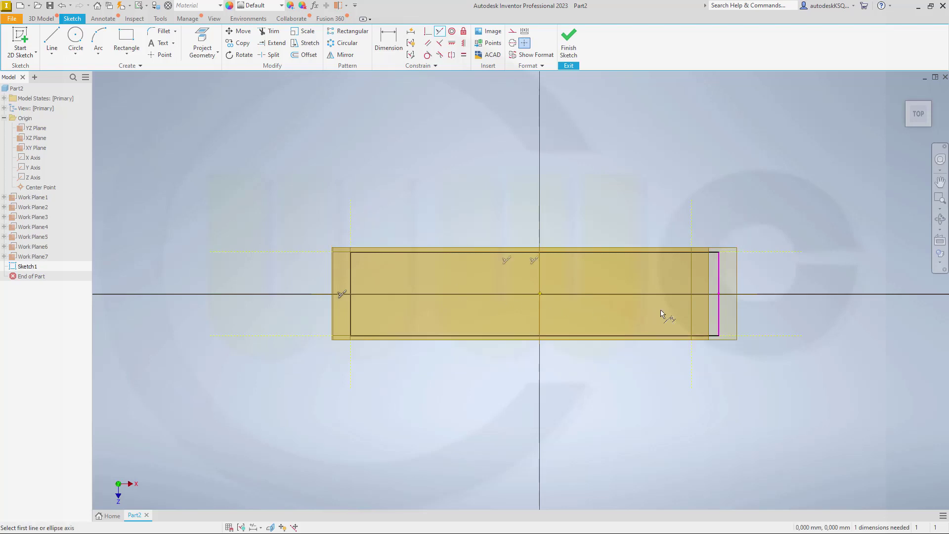
{"action": "left_click", "coordinate": [719, 295]}
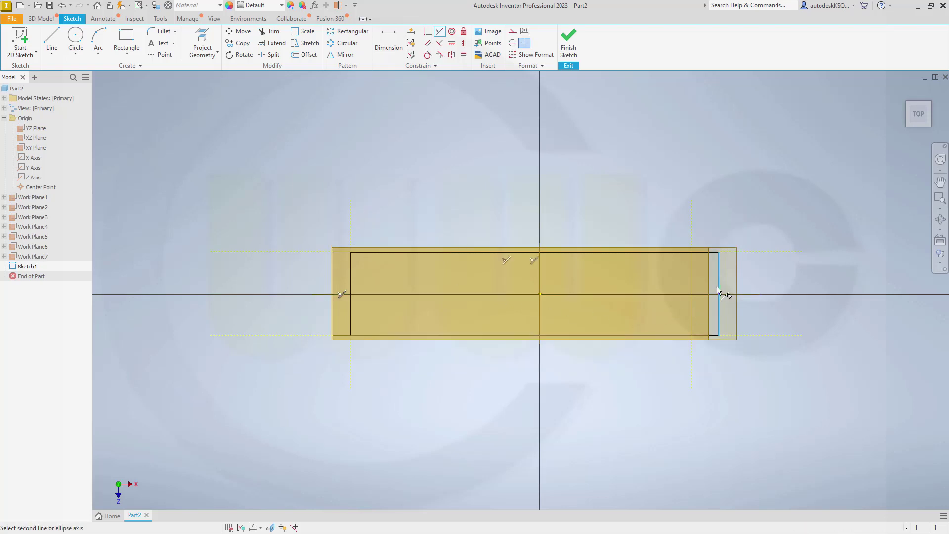
{"action": "left_click", "coordinate": [698, 228]}
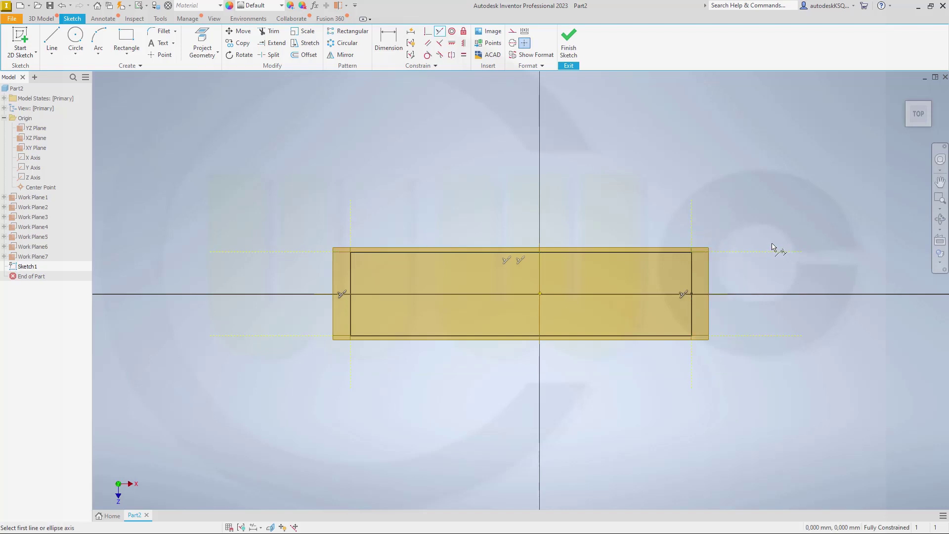
{"action": "key", "text": "Escape"}
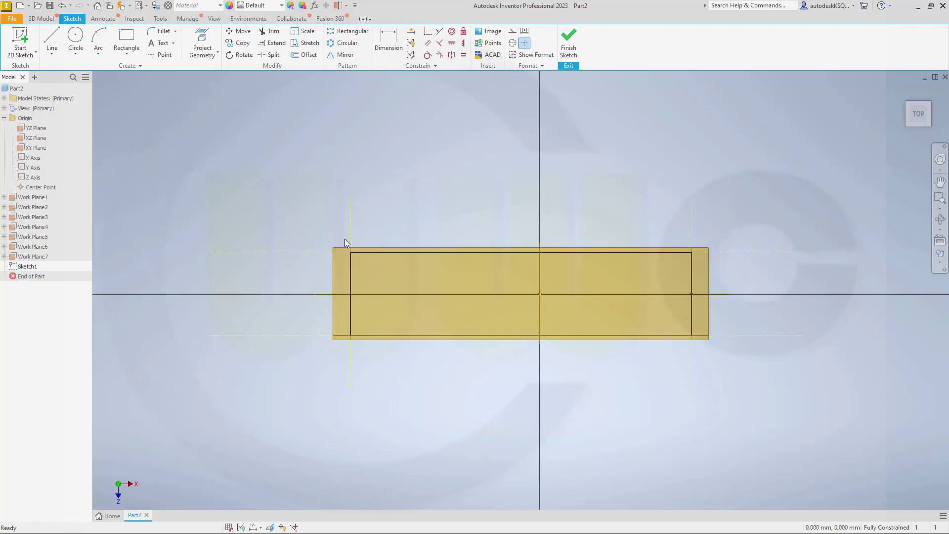
Step: Convert all four lines of the constrained rectangle to construction lines
{"action": "mouse_move", "coordinate": [346, 240]}
{"action": "left_mouse_down"}
{"action": "mouse_move", "coordinate": [502, 320]}
{"action": "mouse_move", "coordinate": [699, 349]}
{"action": "left_mouse_up"}
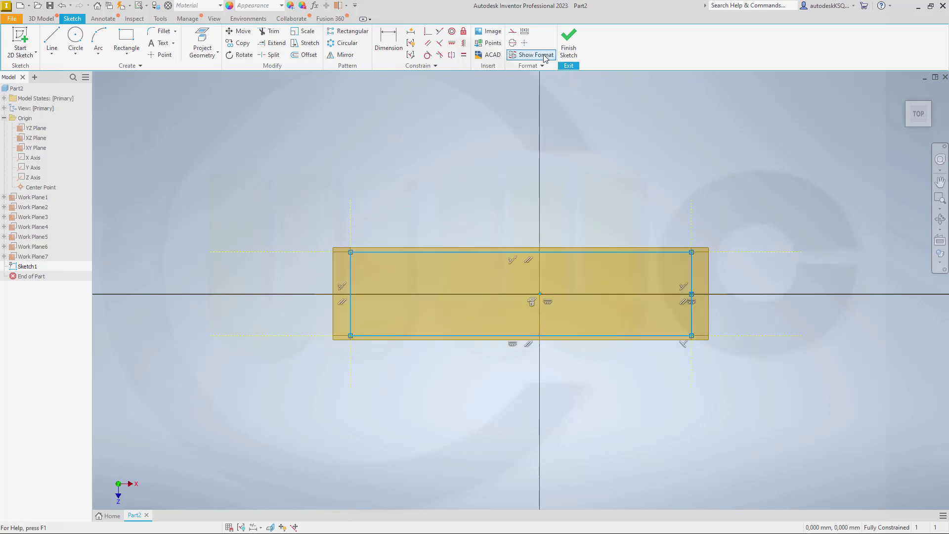
{"action": "left_click", "coordinate": [512, 33]}
{"action": "left_click", "coordinate": [651, 164]}
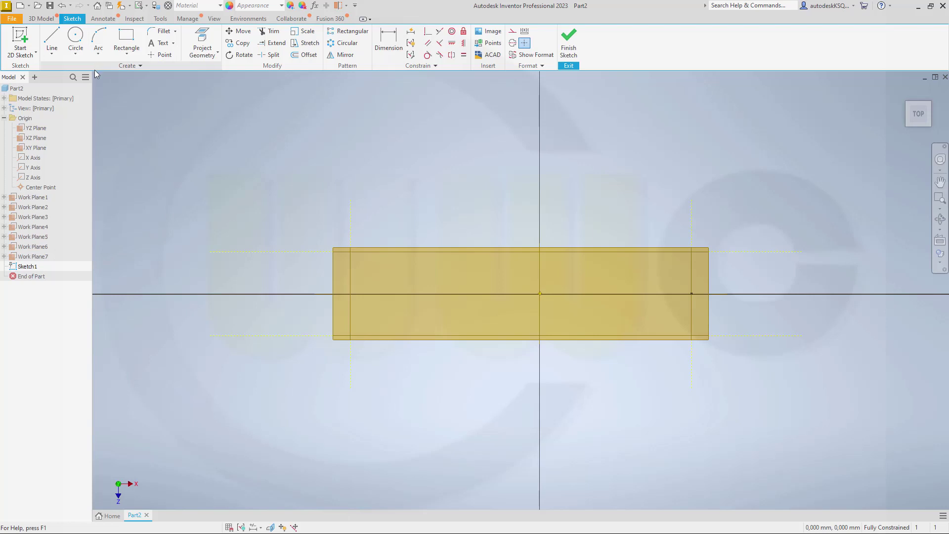
Step: Draw a short three-point arc from the rectangle's left edge on the X axis to about X 4839 mm, Y -703 mm
{"action": "left_click", "coordinate": [99, 42]}
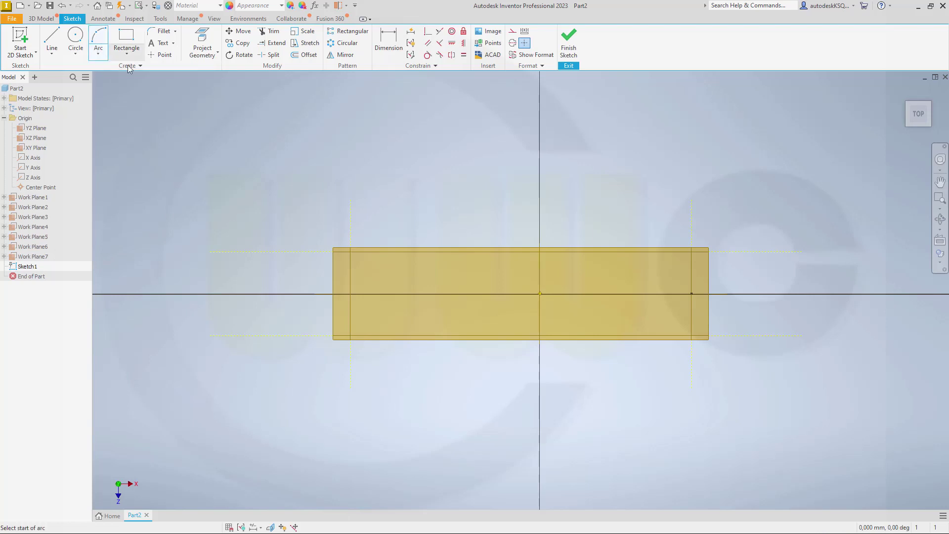
{"action": "left_click", "coordinate": [351, 294]}
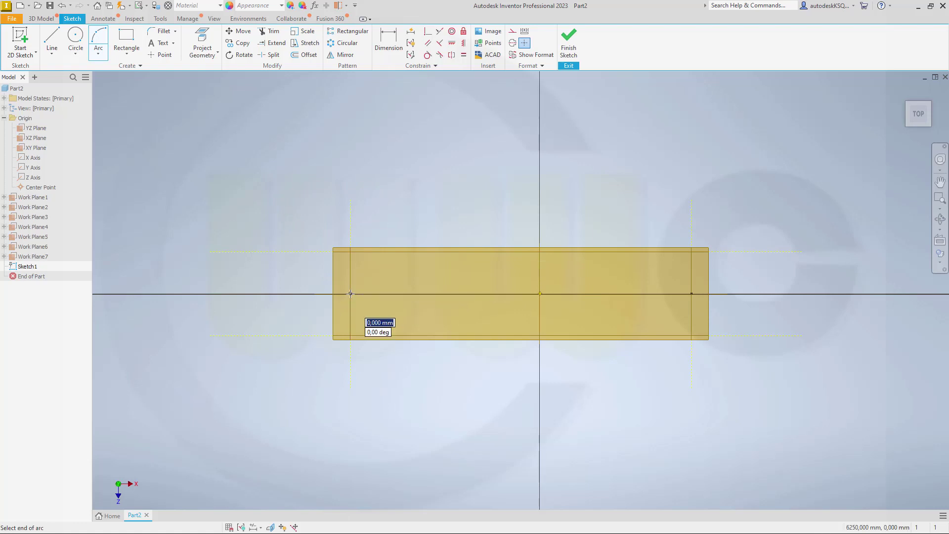
{"action": "left_click", "coordinate": [393, 272]}
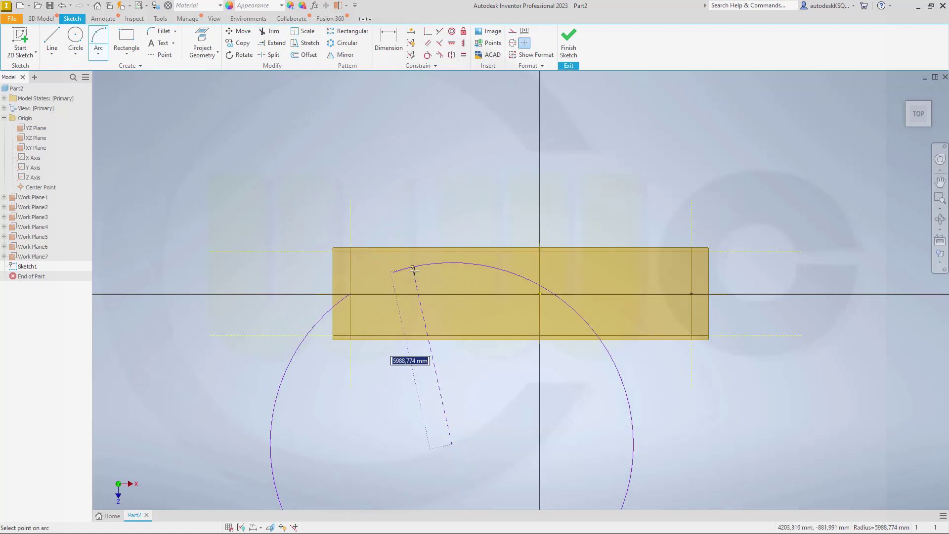
{"action": "left_click", "coordinate": [376, 276]}
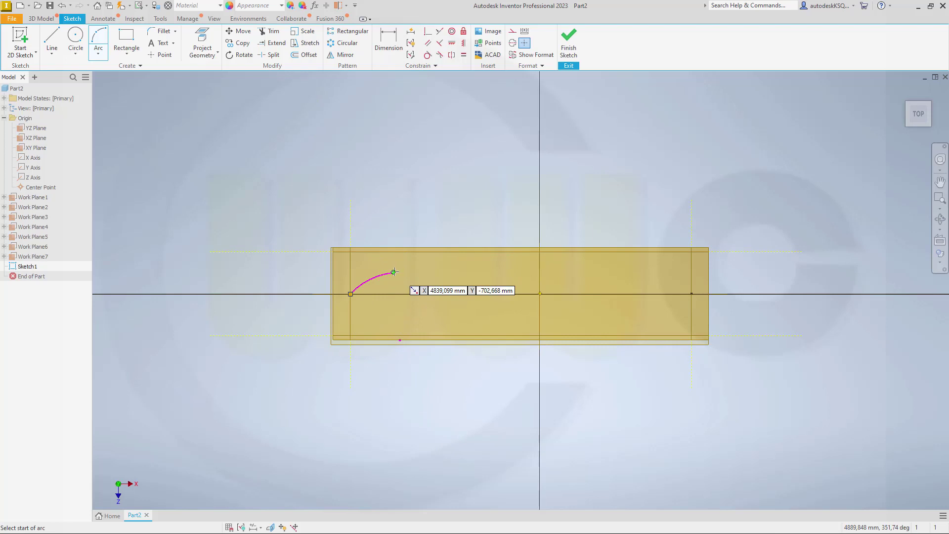
Step: Draw a longer three-point arc with a radius of about 10321 mm, continuing from the upper end of the short arc toward the right
{"action": "left_click", "coordinate": [394, 271]}
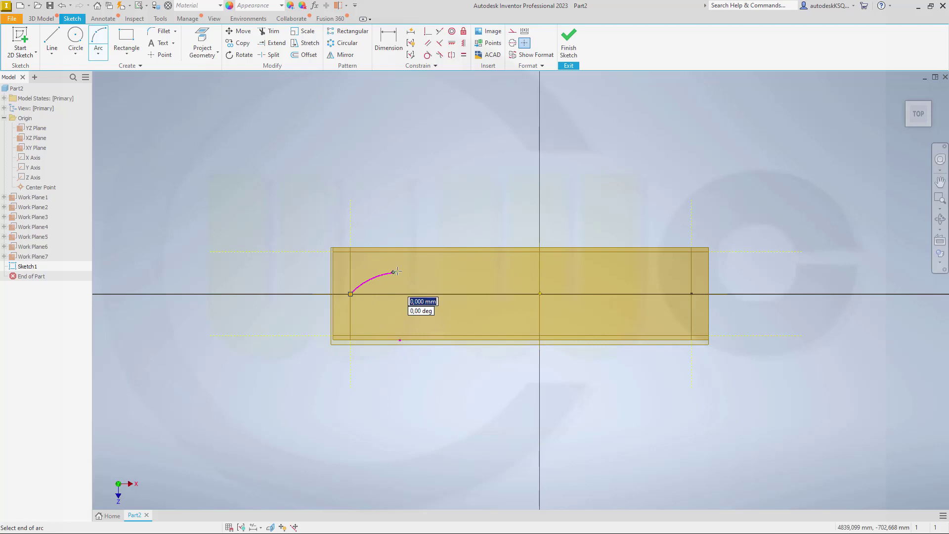
{"action": "left_click", "coordinate": [520, 265]}
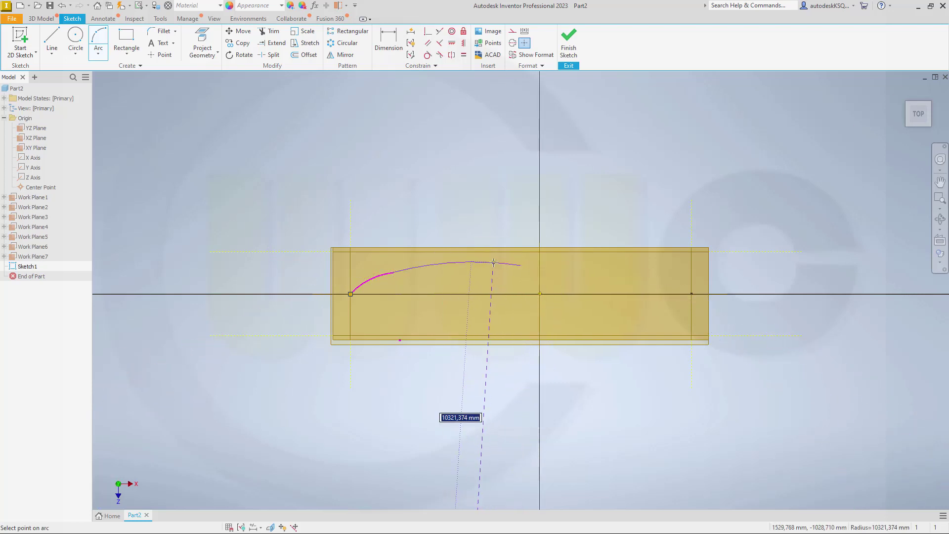
{"action": "left_click", "coordinate": [494, 262]}
Step: Stretch the long arc's free end toward the right limit and make it coincident with the rectangle's right edge
{"action": "left_click_drag", "start_coordinate": [522, 267], "coordinate": [673, 281]}
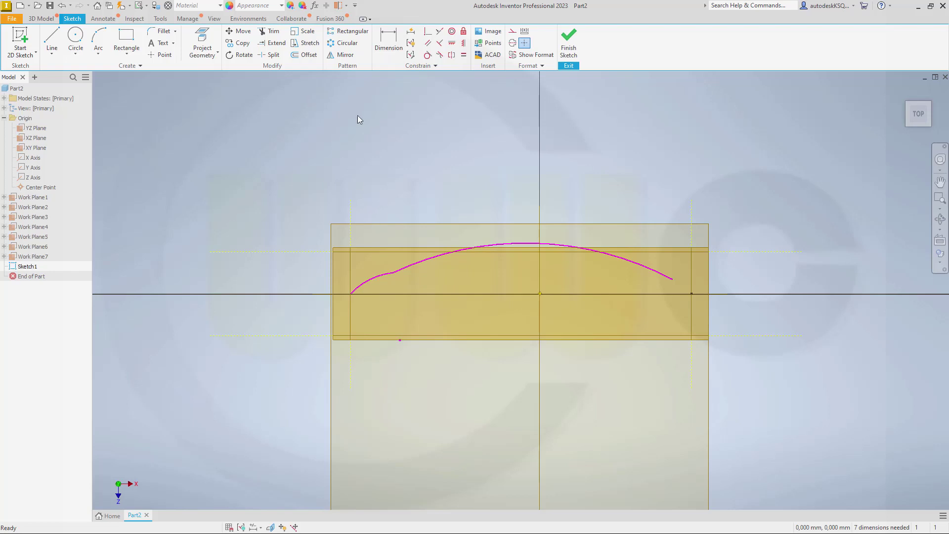
{"action": "left_click", "coordinate": [428, 32]}
{"action": "left_click", "coordinate": [672, 281]}
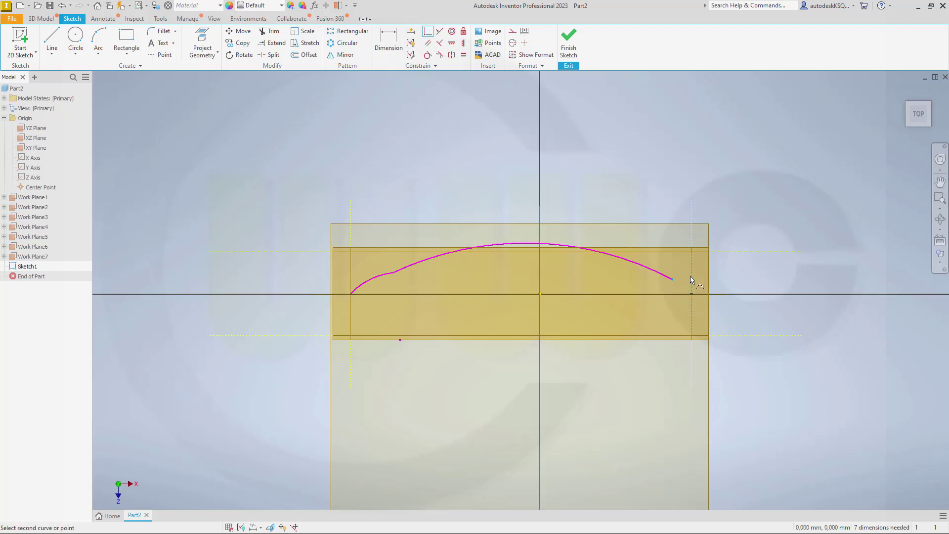
{"action": "left_click", "coordinate": [691, 279]}
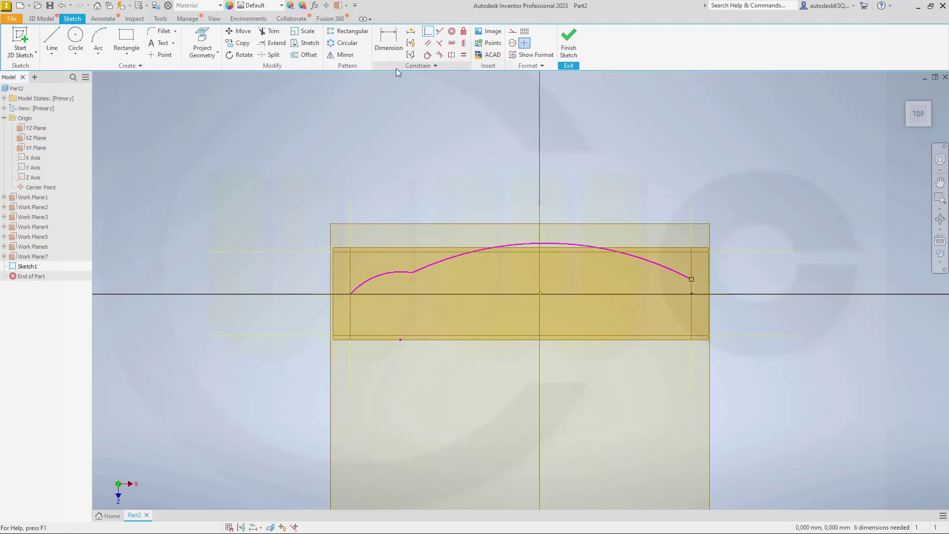
Step: Try a tangent constraint between the short and long arcs and undo it
{"action": "left_click", "coordinate": [427, 56]}
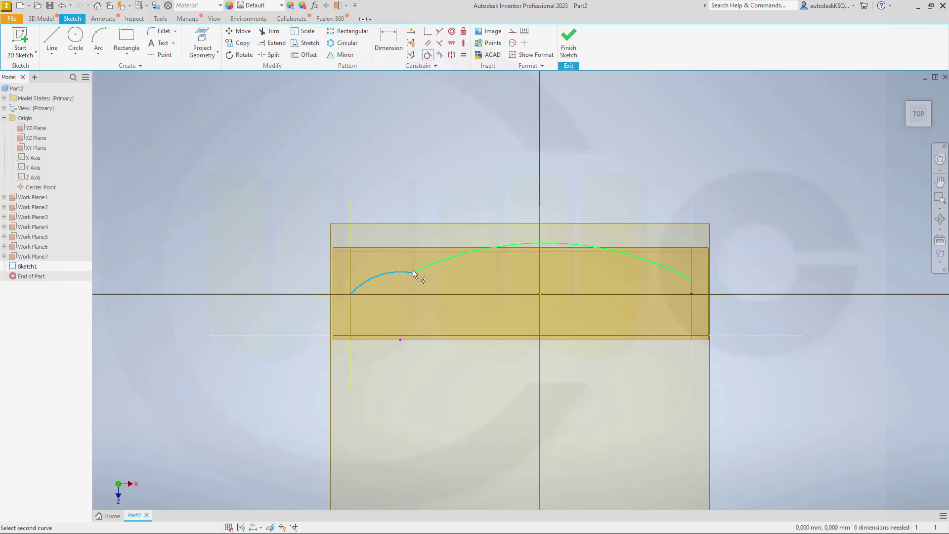
{"action": "left_click", "coordinate": [420, 271]}
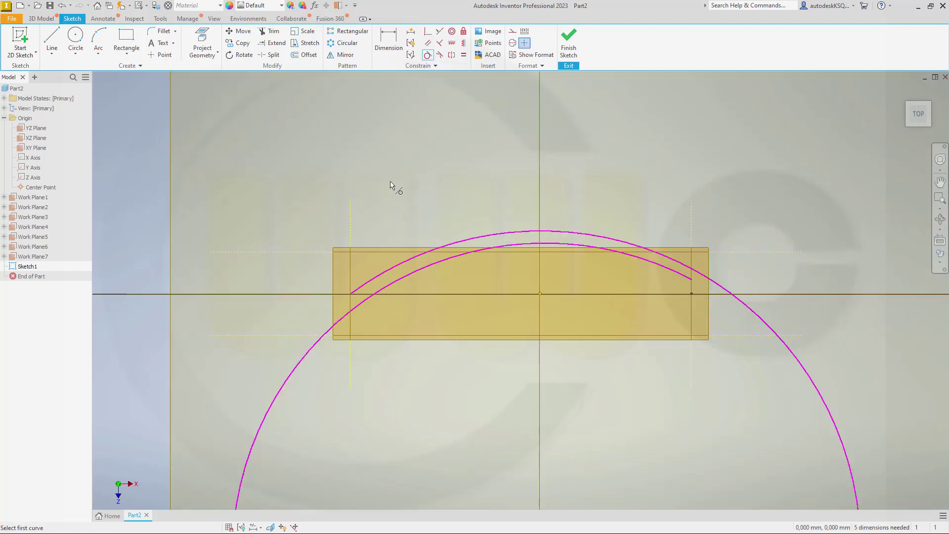
{"action": "key", "text": "ctrl+z"}
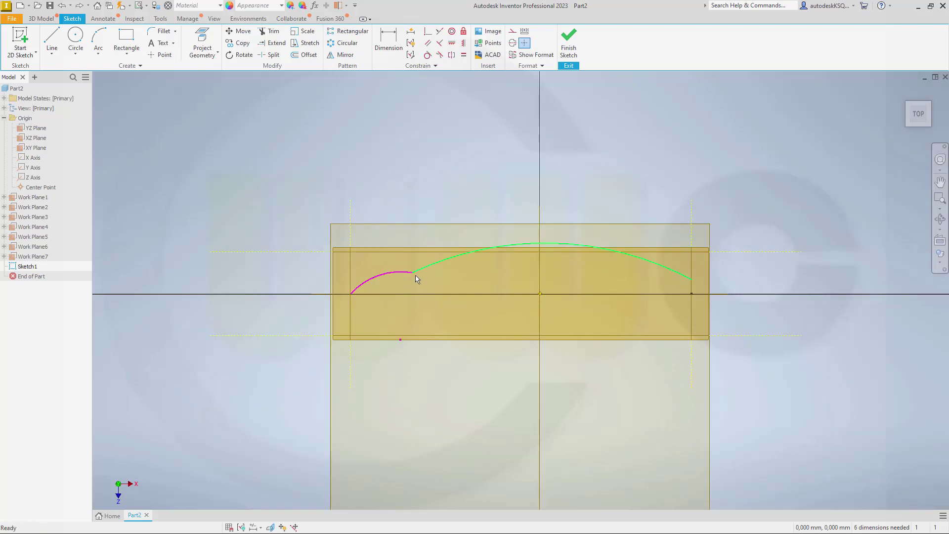
Step: Move the junction of the two arcs up to the rectangle's upper edge and make the arcs tangent
{"action": "left_click_drag", "start_coordinate": [417, 277], "coordinate": [406, 247]}
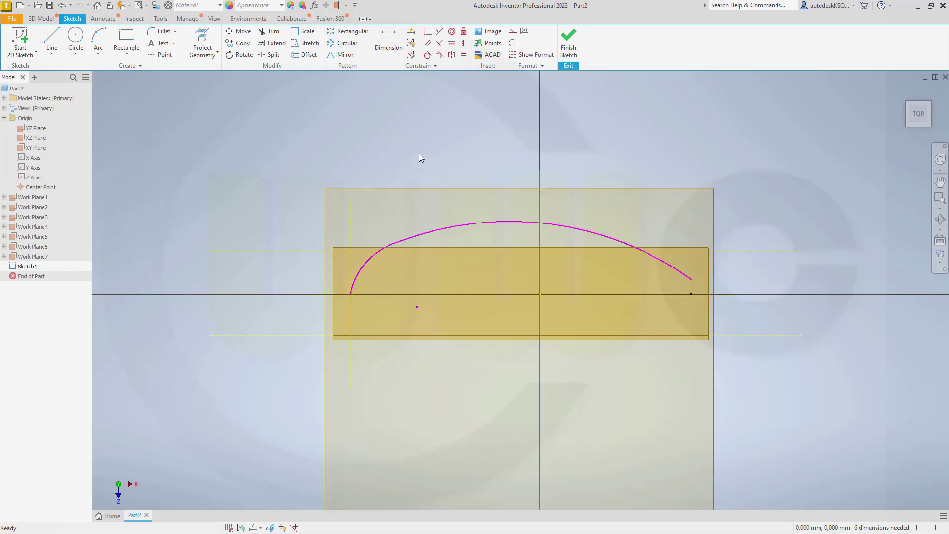
{"action": "left_click", "coordinate": [428, 55]}
{"action": "left_click", "coordinate": [392, 247]}
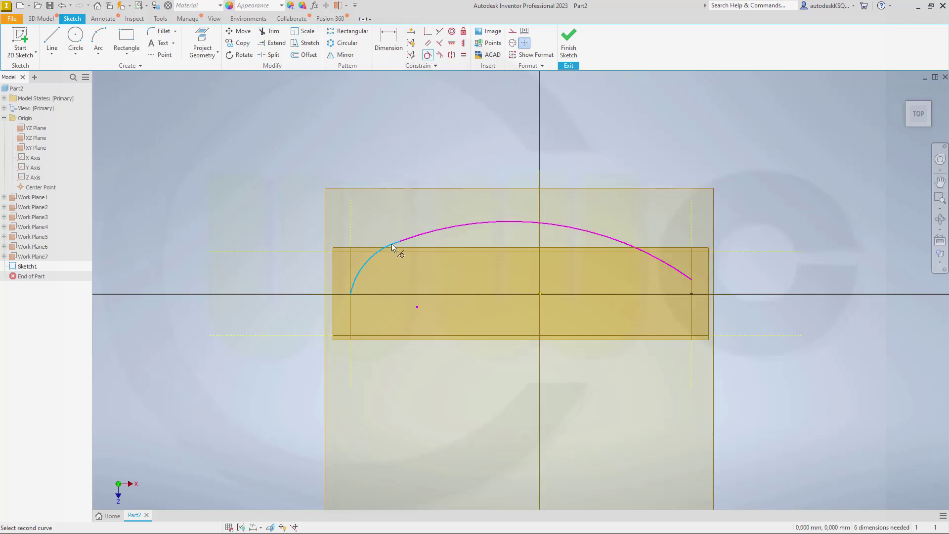
{"action": "left_click", "coordinate": [417, 240]}
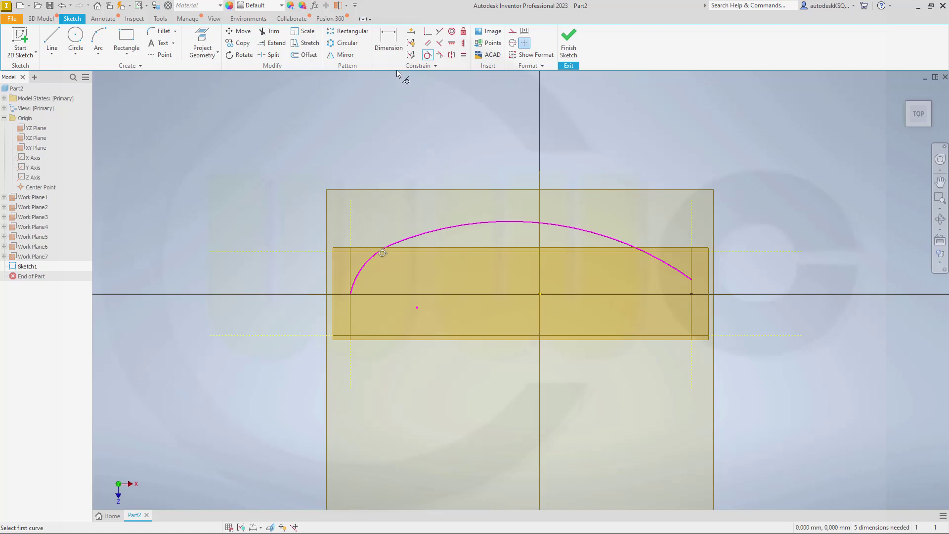
Step: Add a radius dimension to the short left arc, try 6500 mm as its value, and undo that value change
{"action": "left_click", "coordinate": [388, 45]}
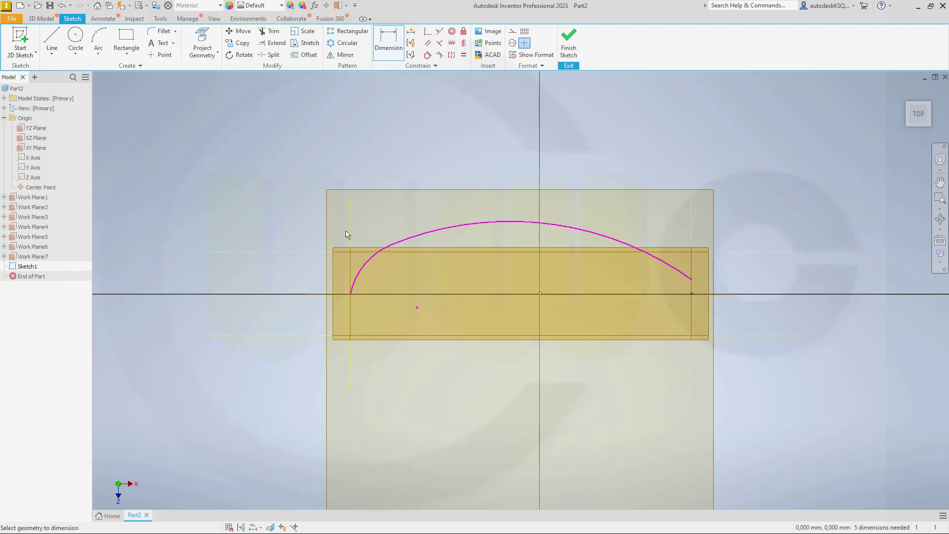
{"action": "left_click", "coordinate": [364, 275]}
{"action": "left_click", "coordinate": [386, 286]}
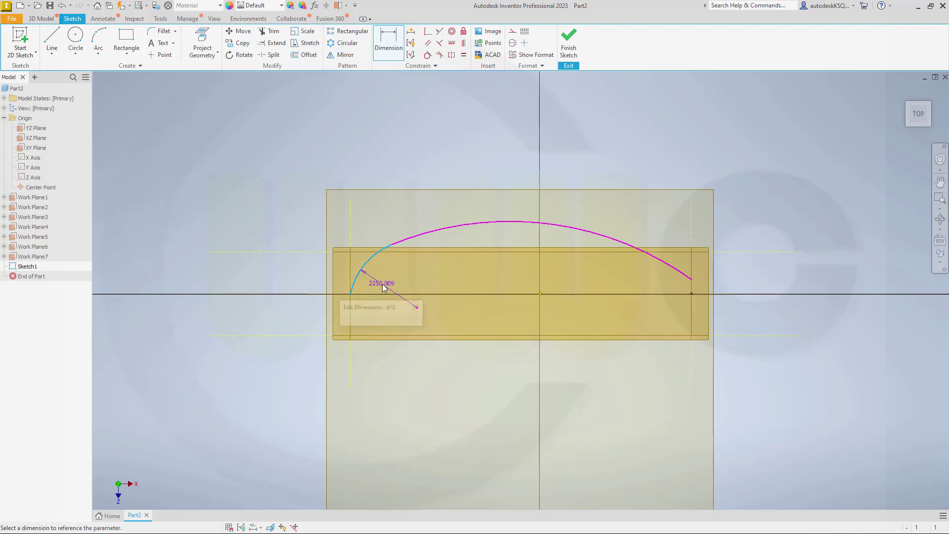
{"action": "type", "text": "6500"}
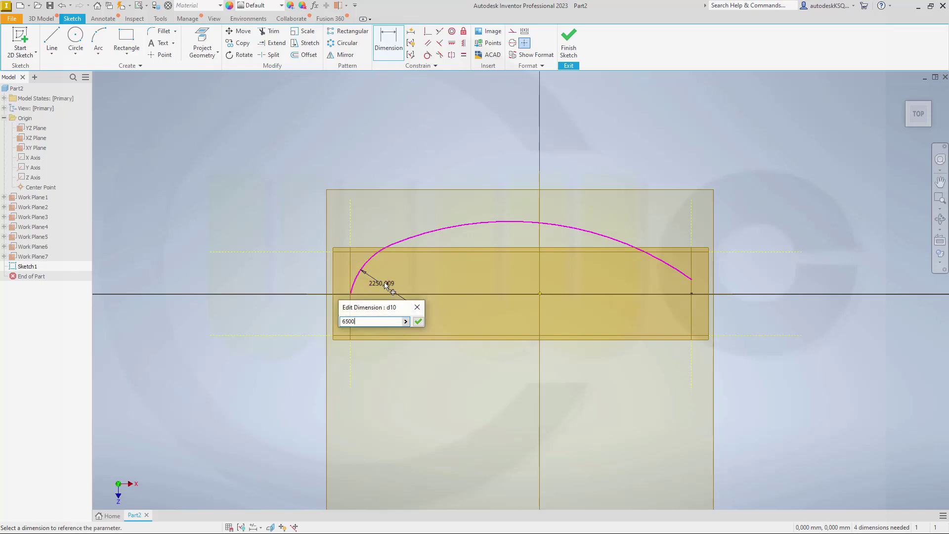
{"action": "key", "text": "Return"}
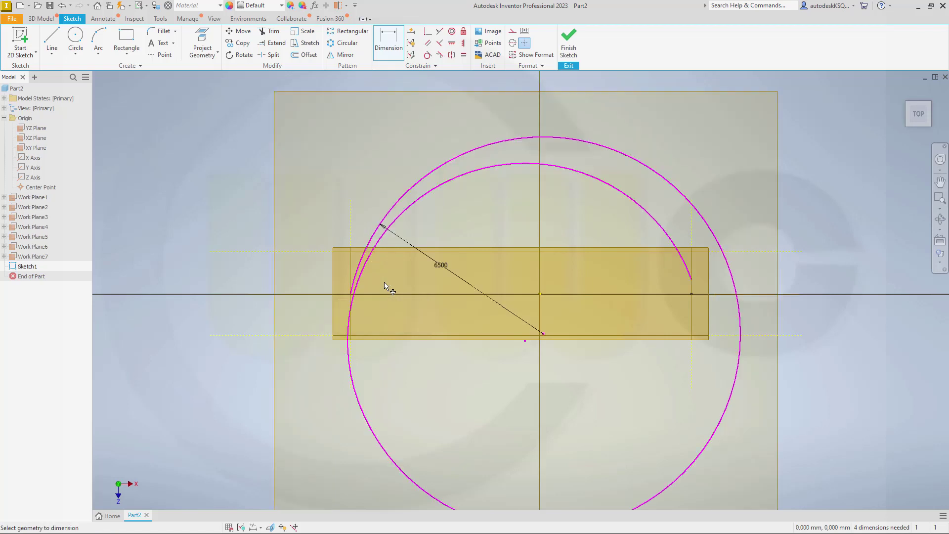
{"action": "key", "text": "ctrl+z"}
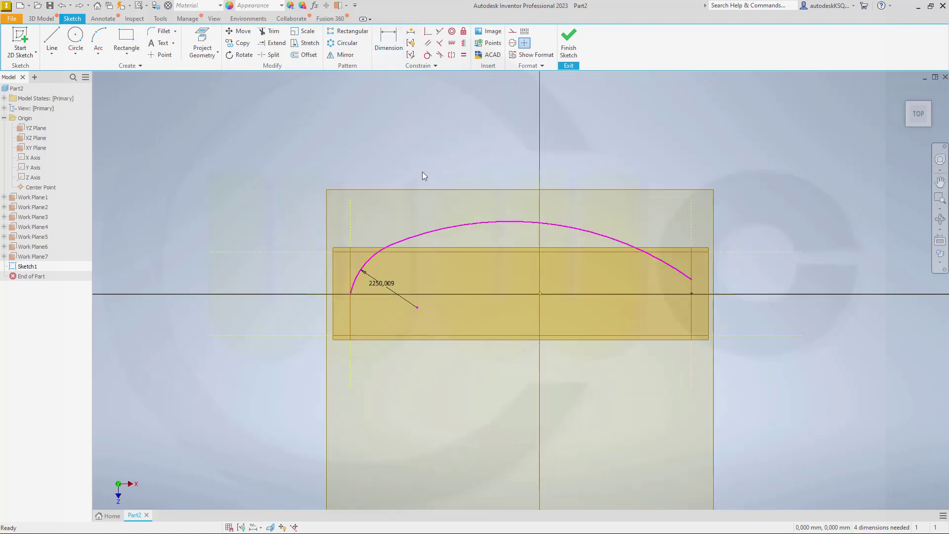
Step: Add a radius dimension to the long arc, accepting its current value
{"action": "left_click", "coordinate": [396, 45]}
{"action": "left_click", "coordinate": [482, 223]}
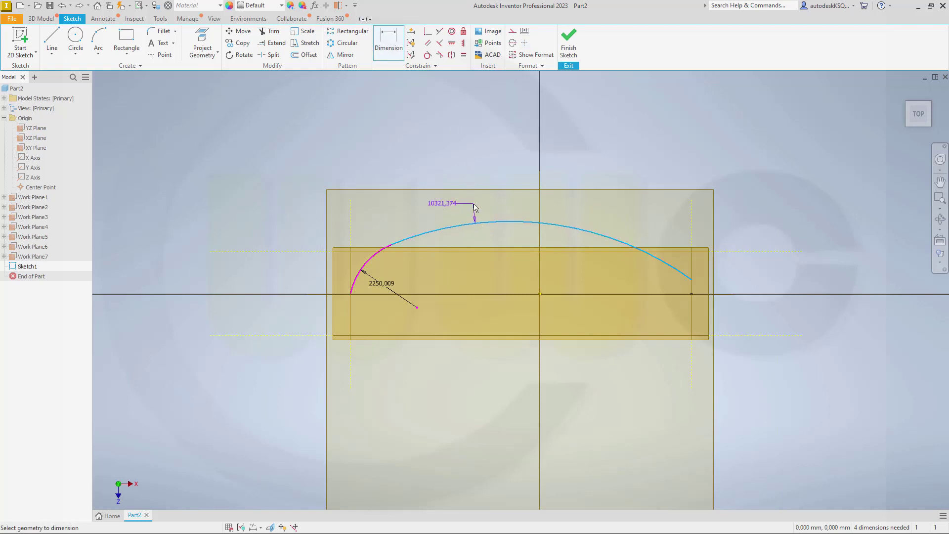
{"action": "left_click", "coordinate": [485, 233]}
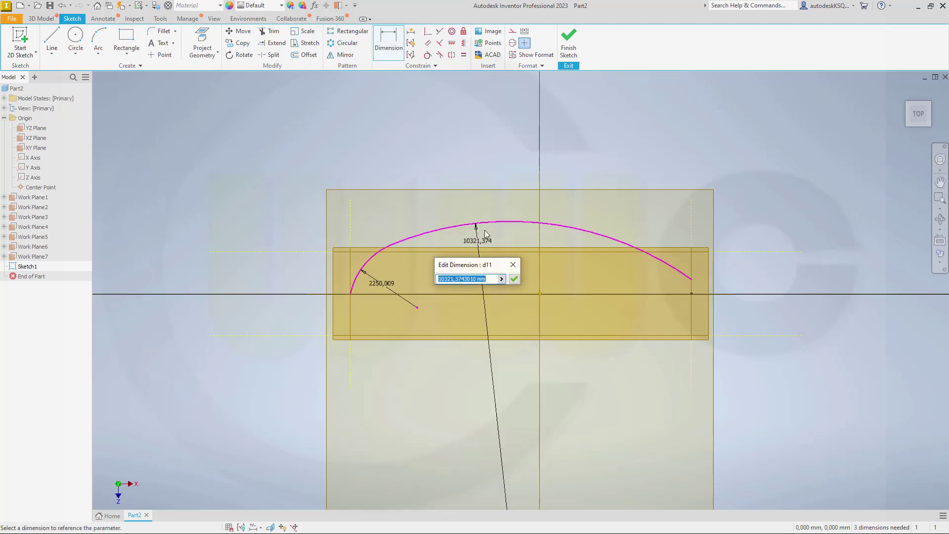
{"action": "left_click", "coordinate": [514, 278]}
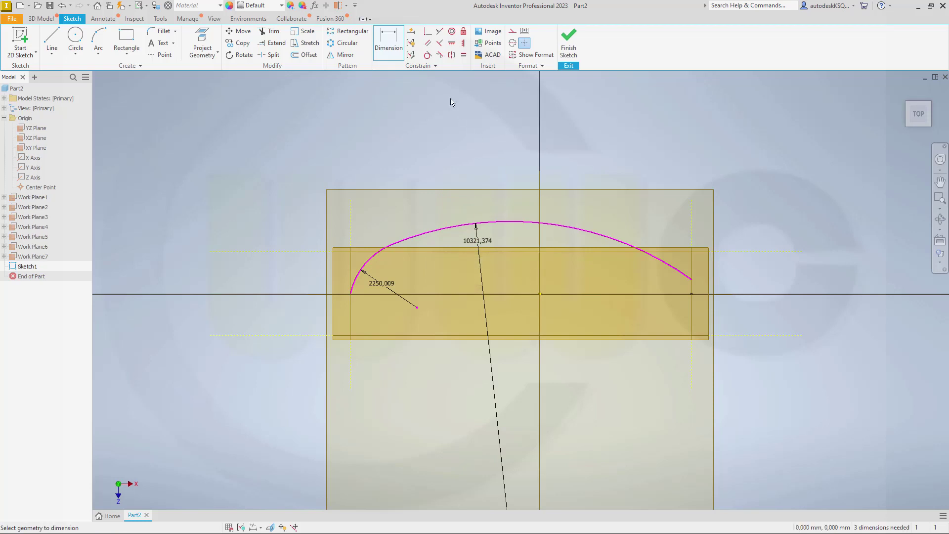
Step: Make the long arc tangent to the construction rectangle's upper edge
{"action": "left_click", "coordinate": [428, 55]}
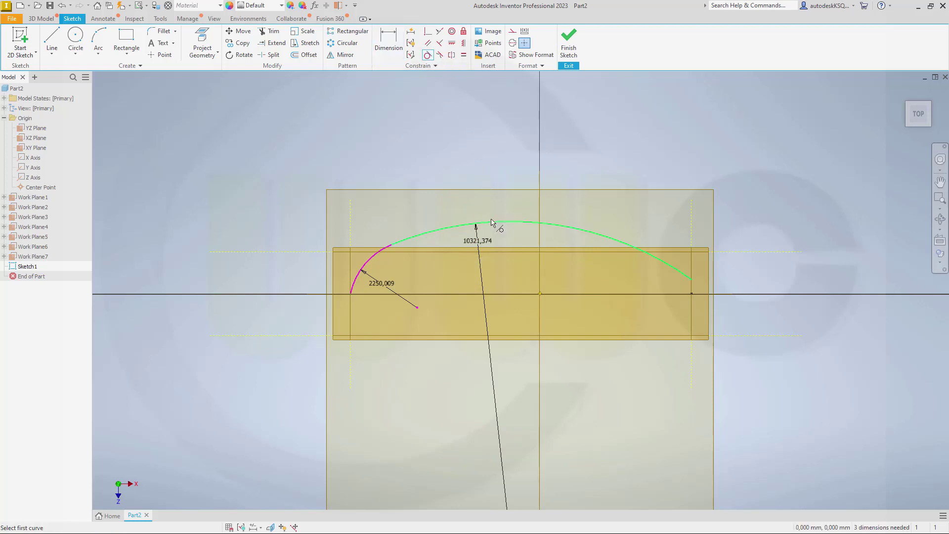
{"action": "left_click", "coordinate": [492, 223]}
{"action": "left_click", "coordinate": [502, 253]}
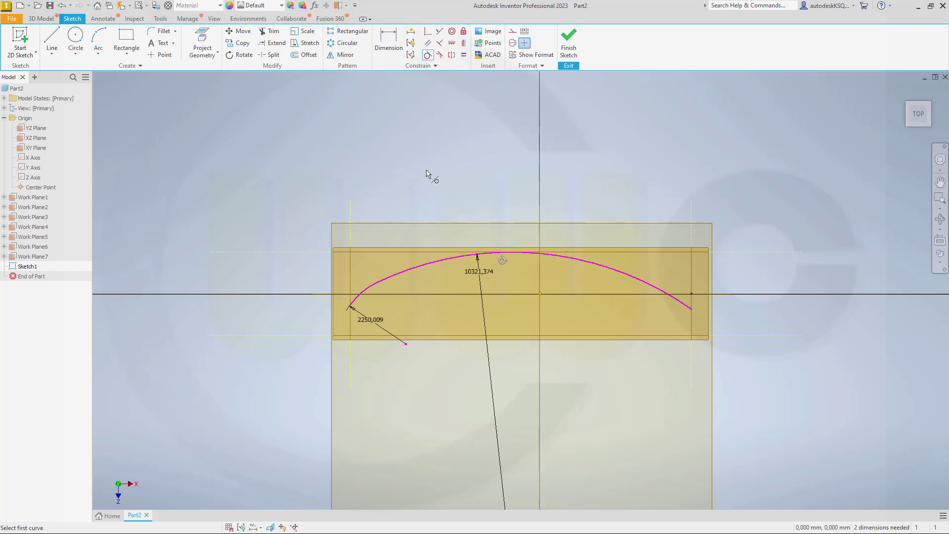
{"action": "key", "text": "Escape"}
Step: Align the short arc's left end horizontally with the sketch's center point
{"action": "left_click", "coordinate": [452, 43]}
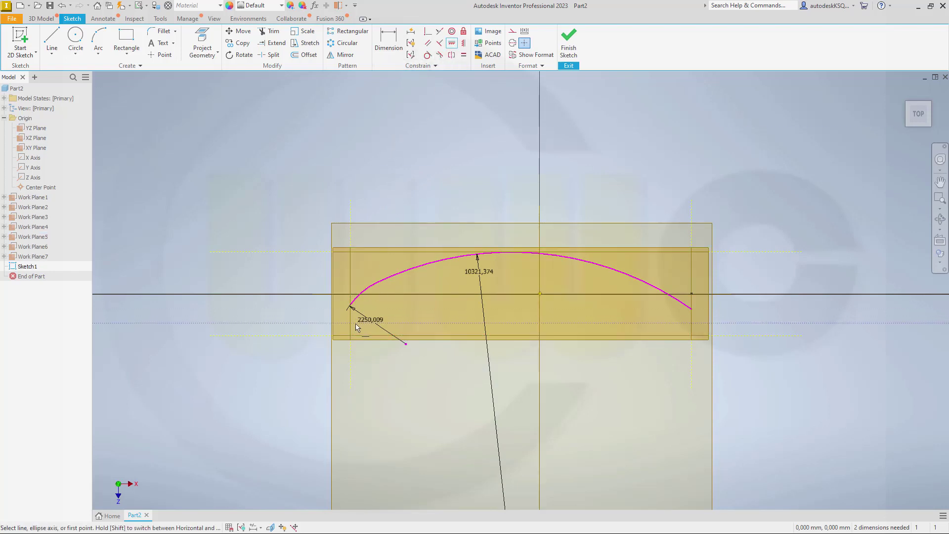
{"action": "left_click", "coordinate": [351, 306]}
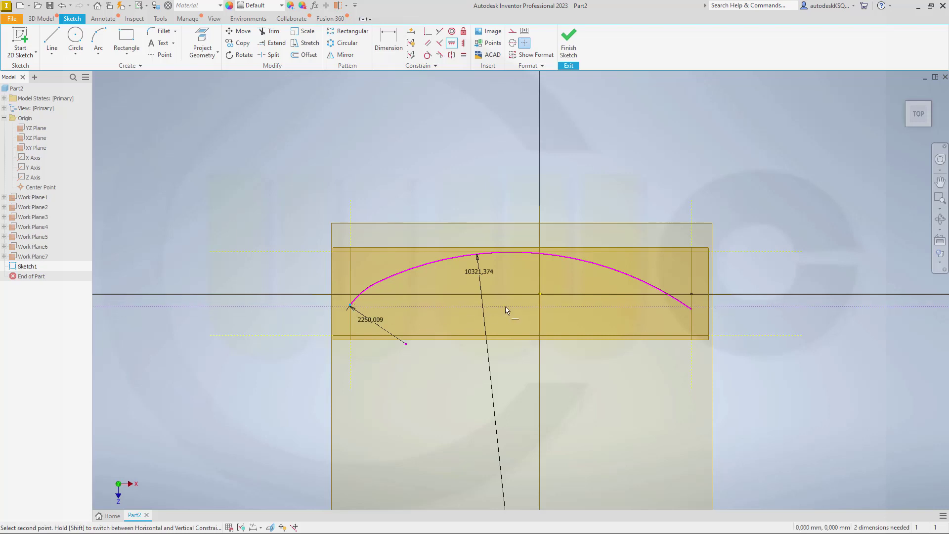
{"action": "left_click", "coordinate": [539, 293]}
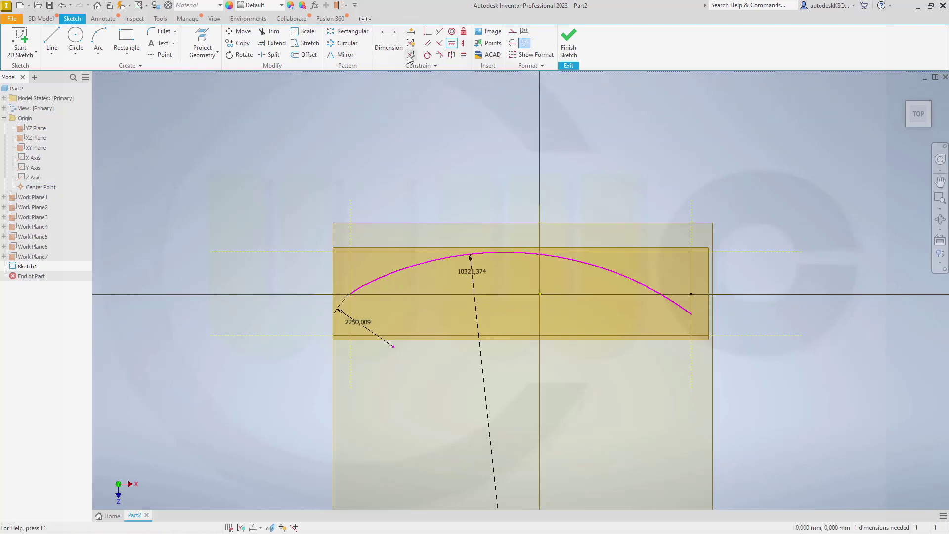
Step: Pull the long arc's right end up along the rectangle's edge to about 735 mm above the center axis
{"action": "left_click", "coordinate": [391, 47]}
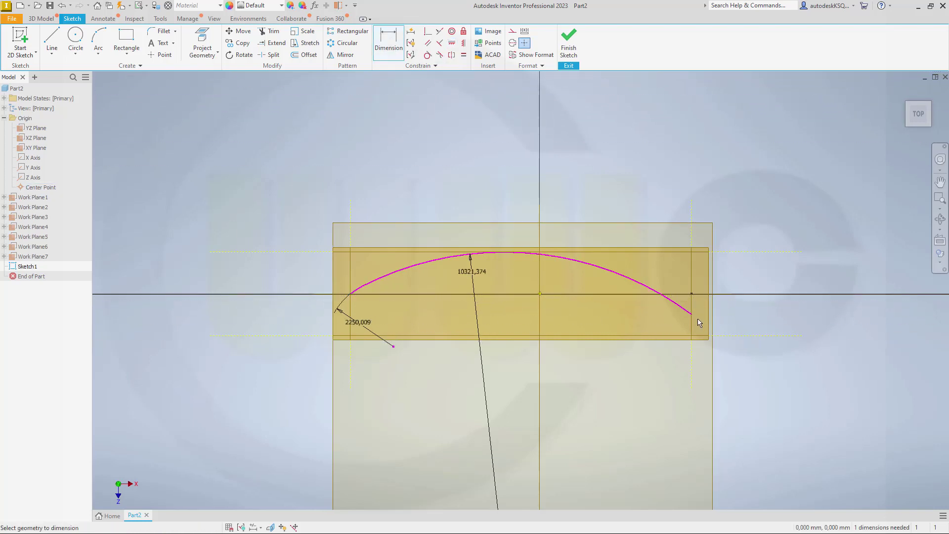
{"action": "key", "text": "Escape"}
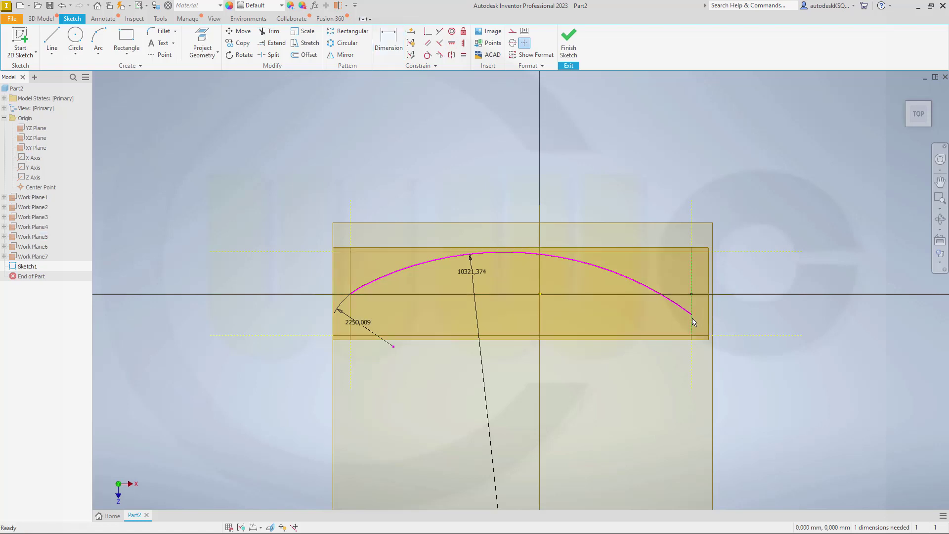
{"action": "left_click_drag", "start_coordinate": [693, 318], "coordinate": [689, 276]}
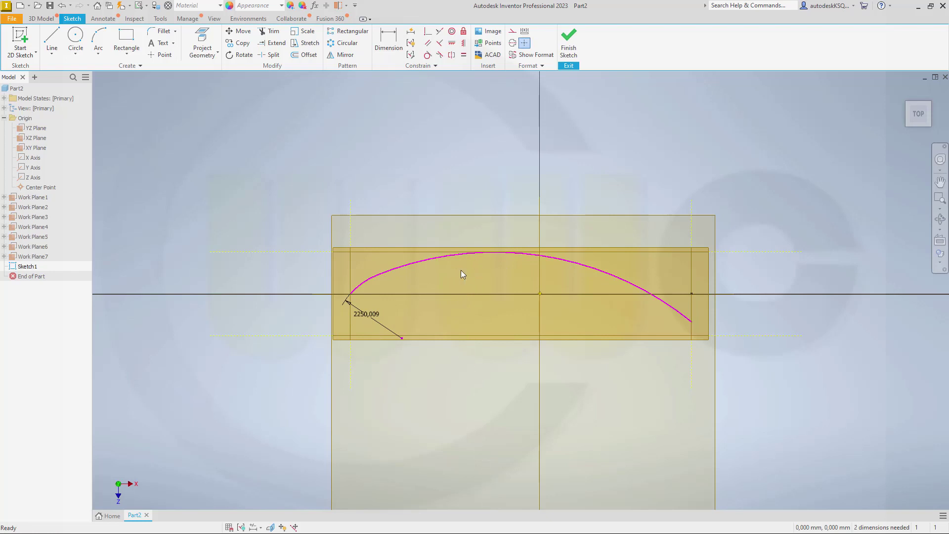
{"action": "left_click_drag", "start_coordinate": [693, 326], "coordinate": [691, 271]}
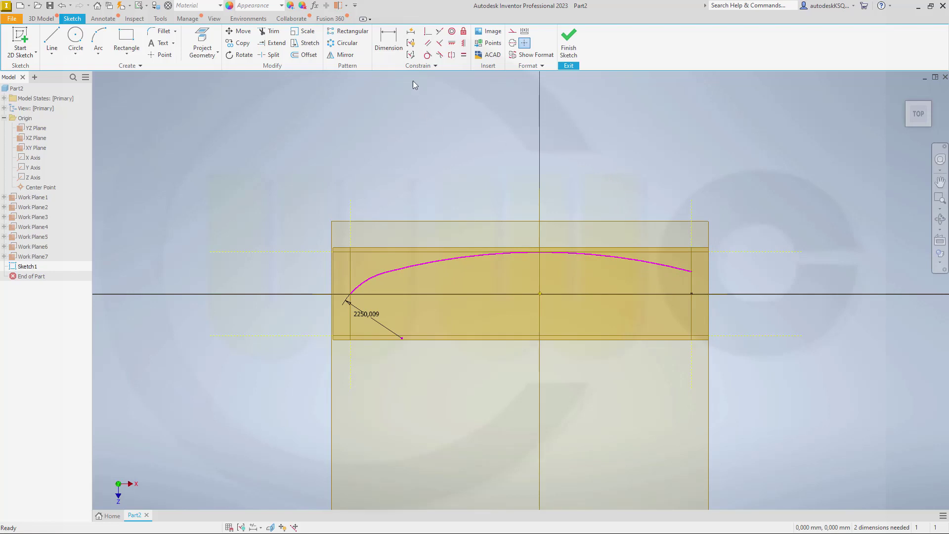
Step: Dimension the vertical distance from the long arc's right end to the center point as 850 mm
{"action": "left_click", "coordinate": [389, 42]}
{"action": "left_click", "coordinate": [692, 272]}
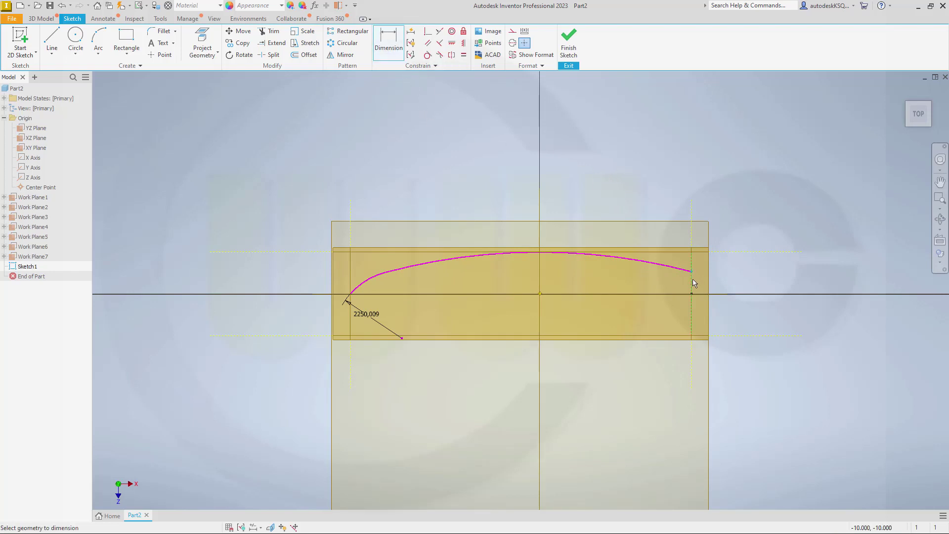
{"action": "left_click", "coordinate": [541, 296]}
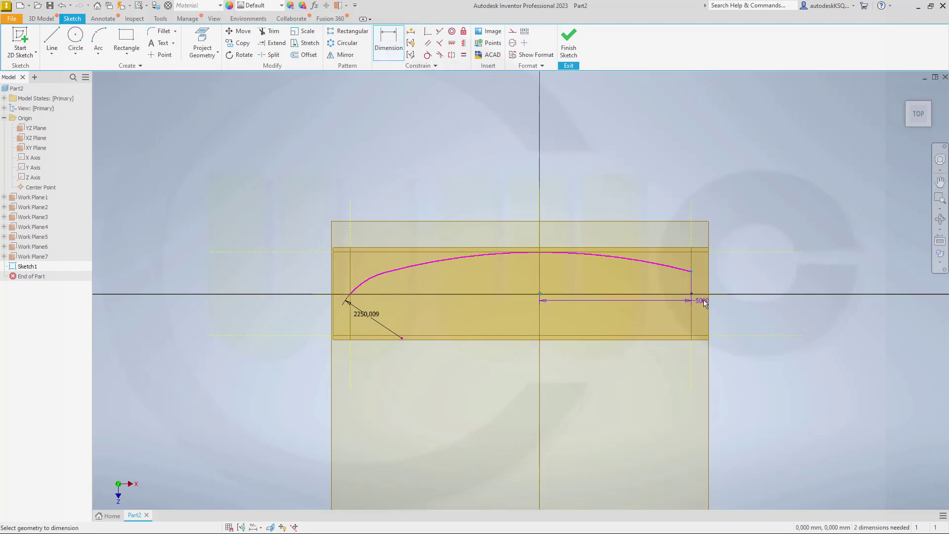
{"action": "left_click", "coordinate": [746, 286]}
{"action": "type", "text": "850"}
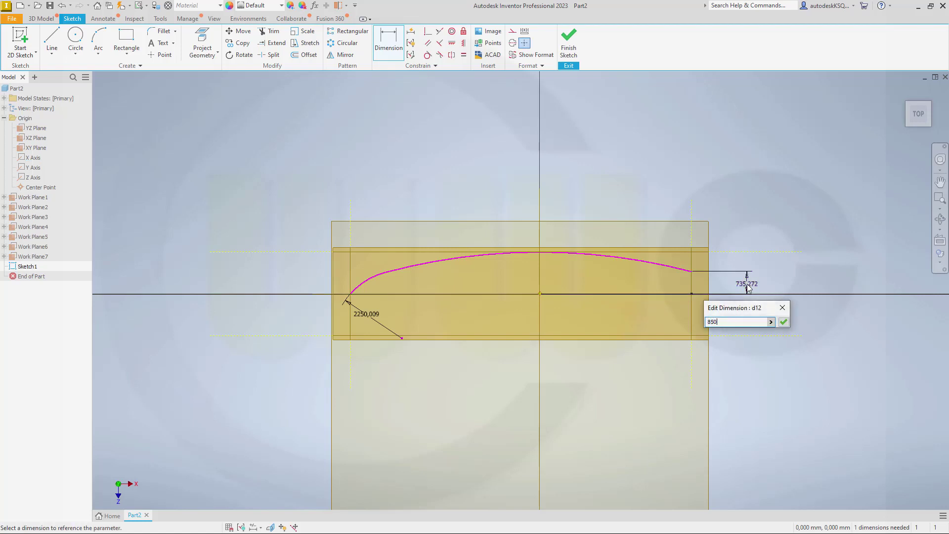
{"action": "key", "text": "Return"}
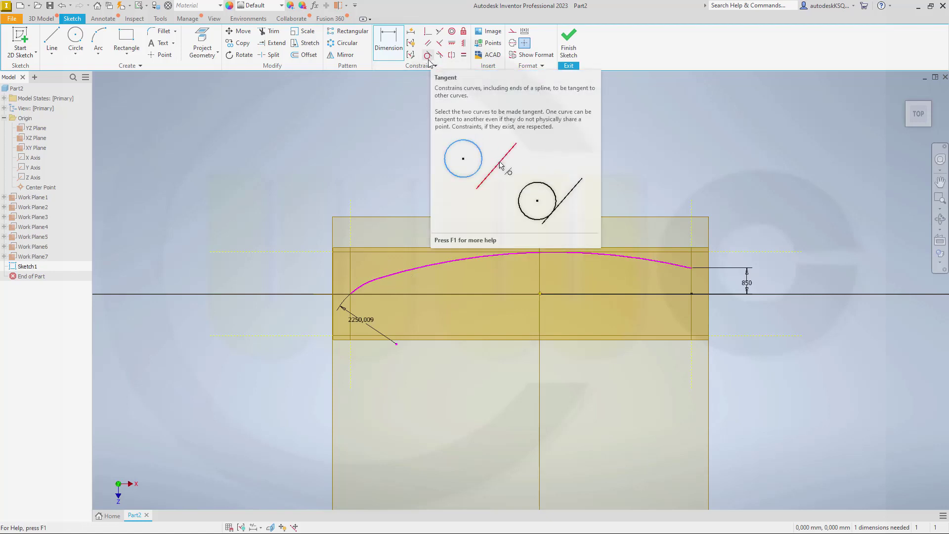
{"action": "key", "text": "Escape"}
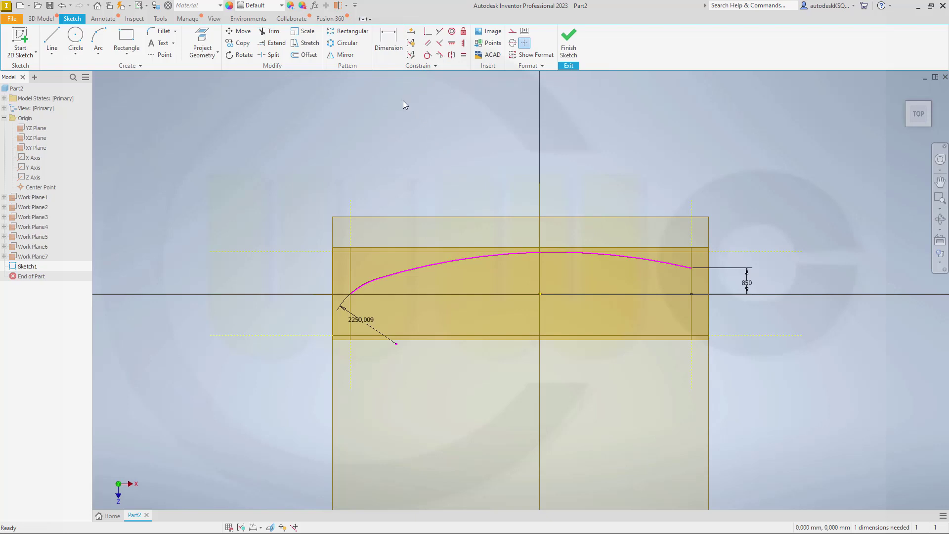
Step: Set the short left arc's radius to 6500 mm
{"action": "double_click", "coordinate": [365, 323]}
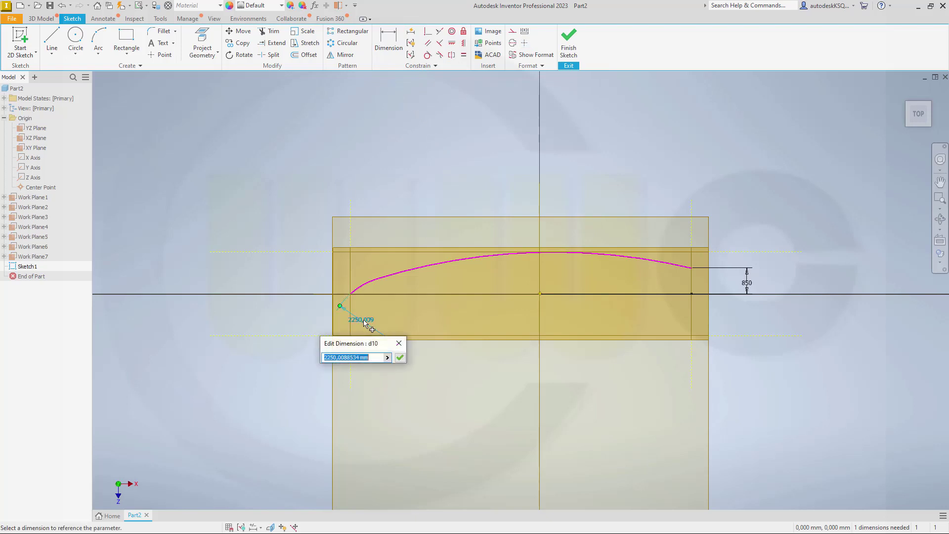
{"action": "type", "text": "6500"}
{"action": "key", "text": "Return"}
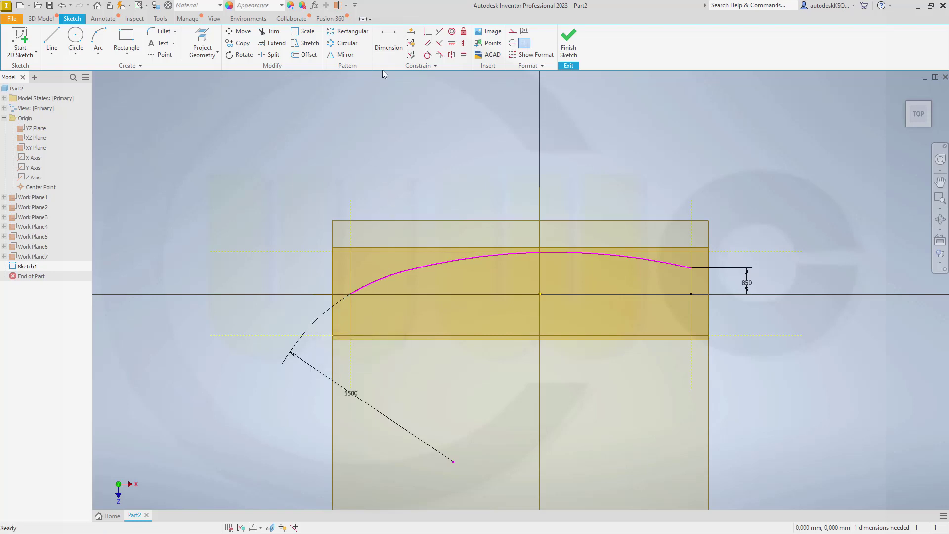
Step: Add a radius dimension of 30000 mm to the long arc
{"action": "left_click", "coordinate": [389, 42]}
{"action": "left_click", "coordinate": [637, 259]}
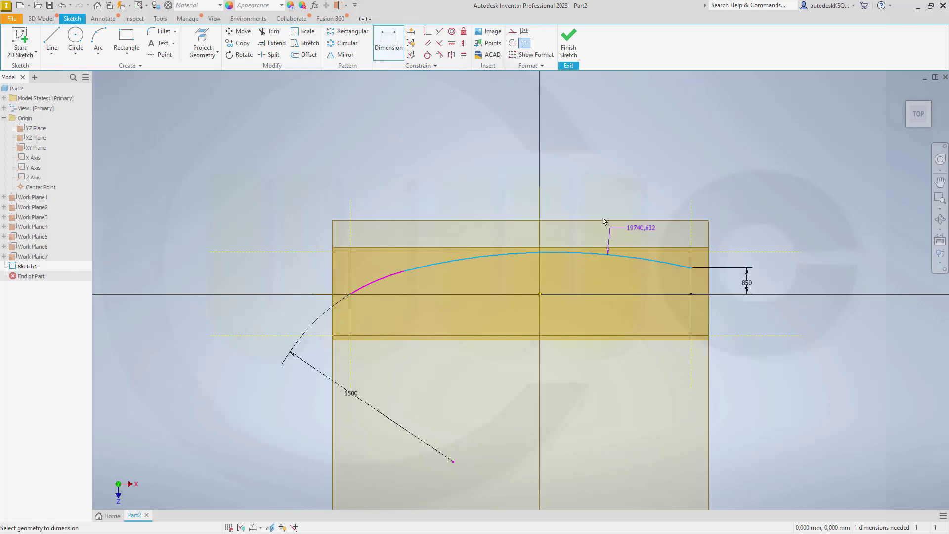
{"action": "left_click", "coordinate": [576, 169]}
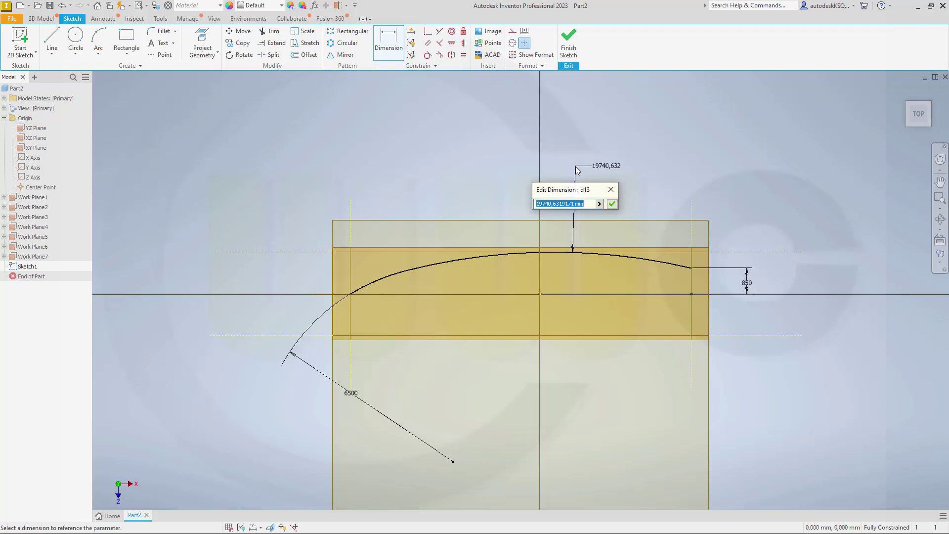
{"action": "type", "text": "30000"}
{"action": "key", "text": "Return"}
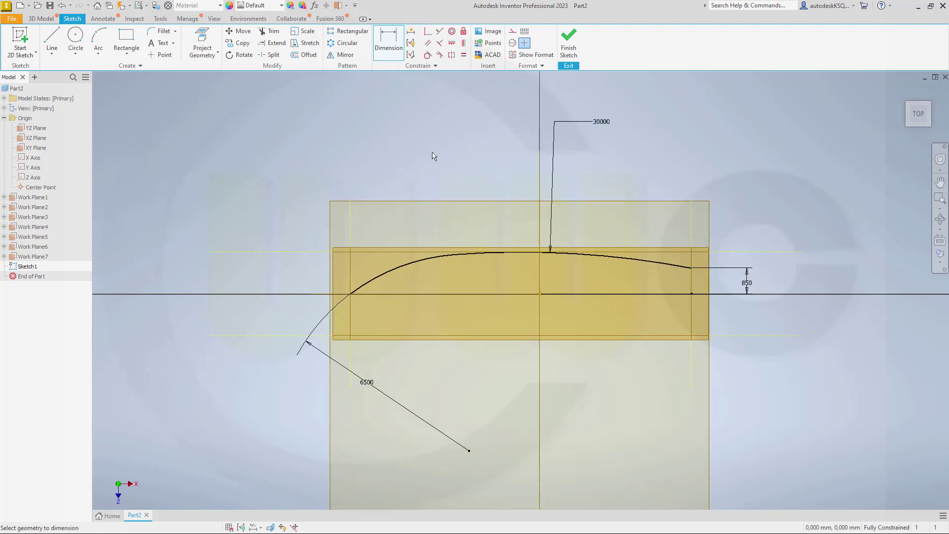
{"action": "key", "text": "Escape"}
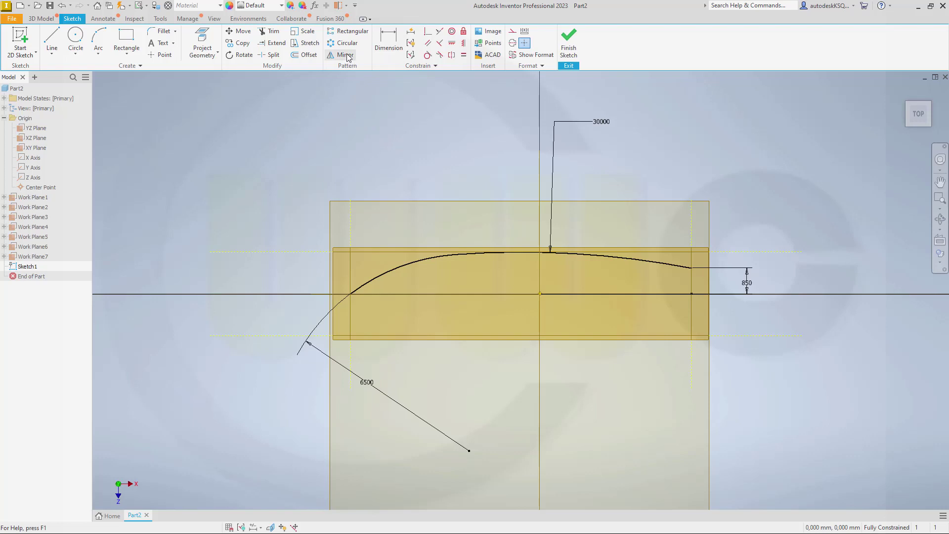
{"action": "left_click", "coordinate": [381, 275]}
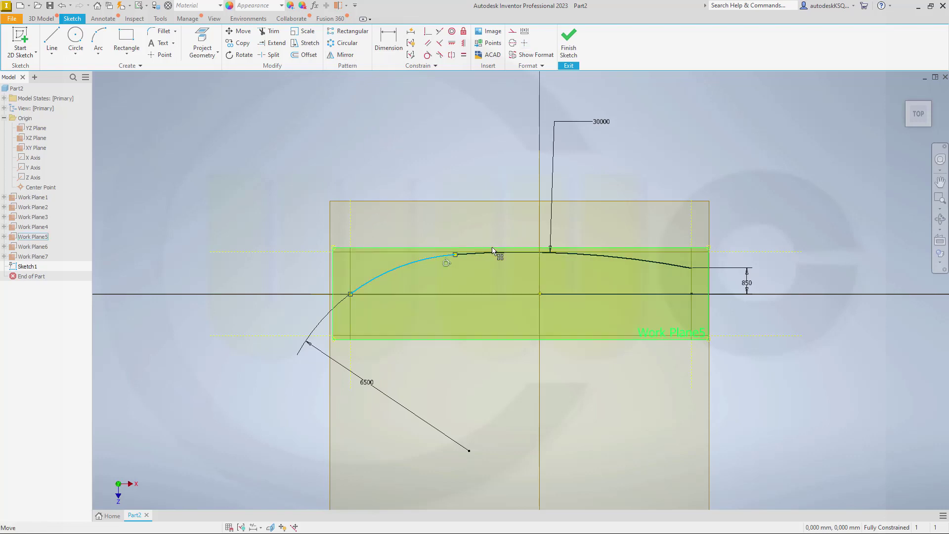
{"action": "left_click", "coordinate": [491, 255], "text": "ctrl"}
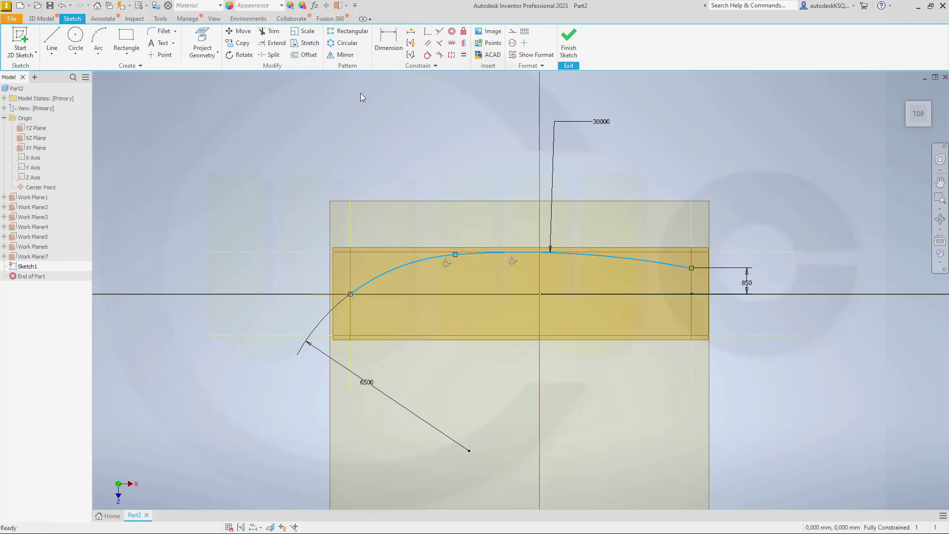
{"action": "left_click", "coordinate": [345, 57]}
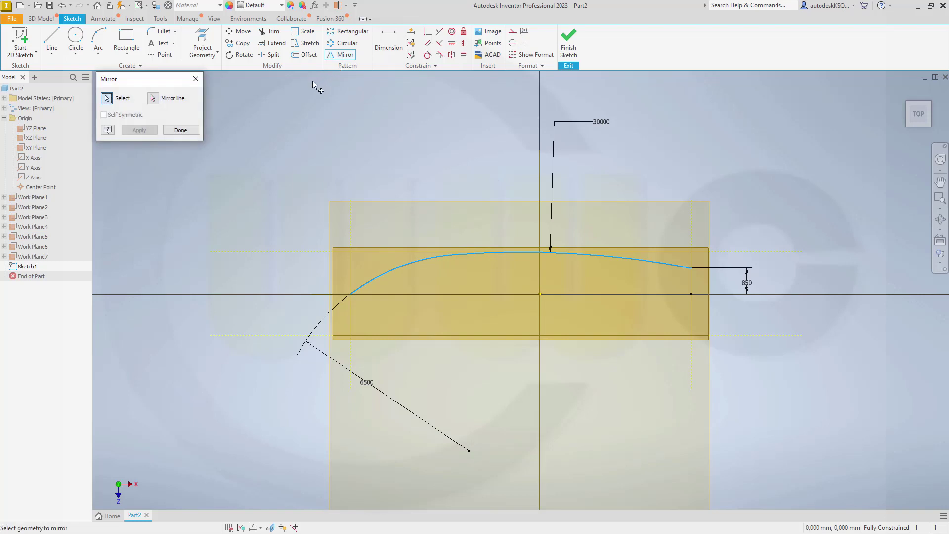
{"action": "left_click", "coordinate": [152, 99]}
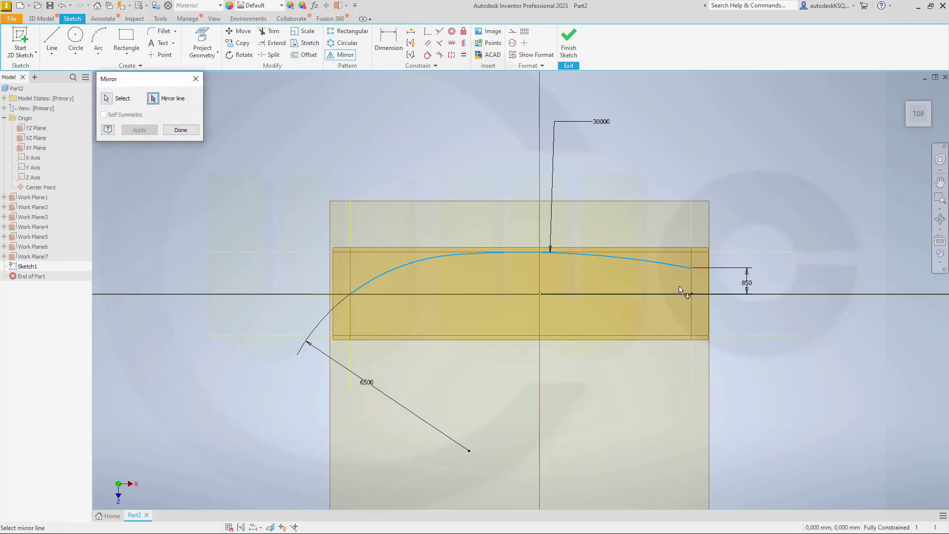
{"action": "key", "text": "Escape"}
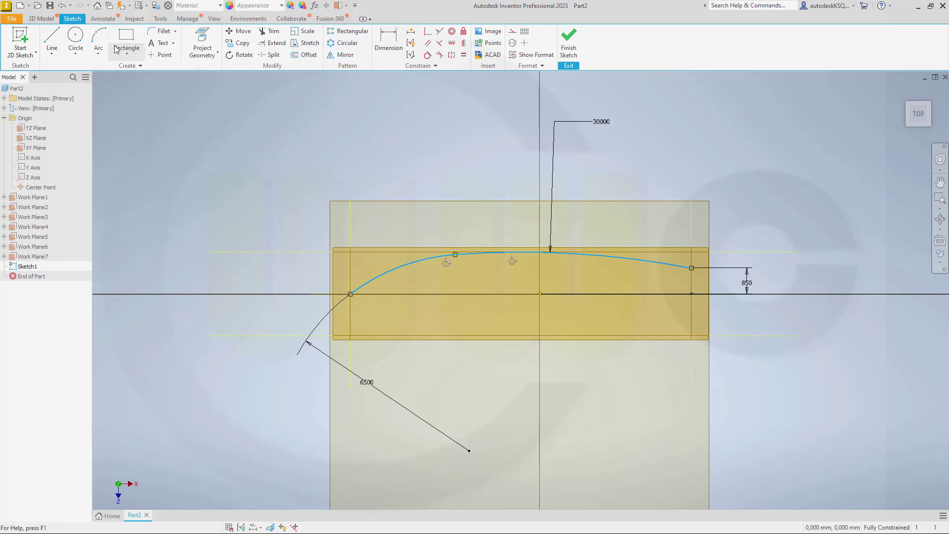
Step: Draw a horizontal construction line along the center axis from the short arc's left end to the rectangle's right edge
{"action": "left_click", "coordinate": [52, 40]}
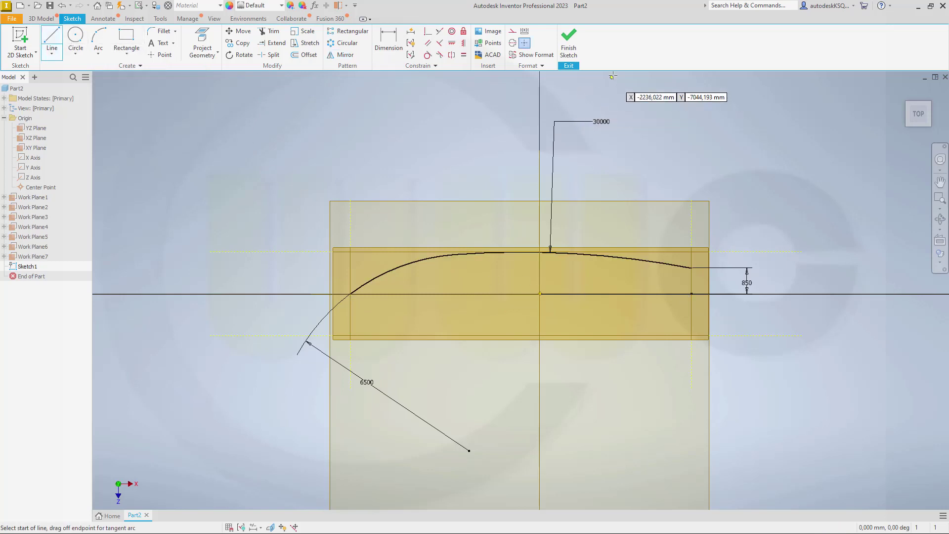
{"action": "left_click", "coordinate": [350, 293]}
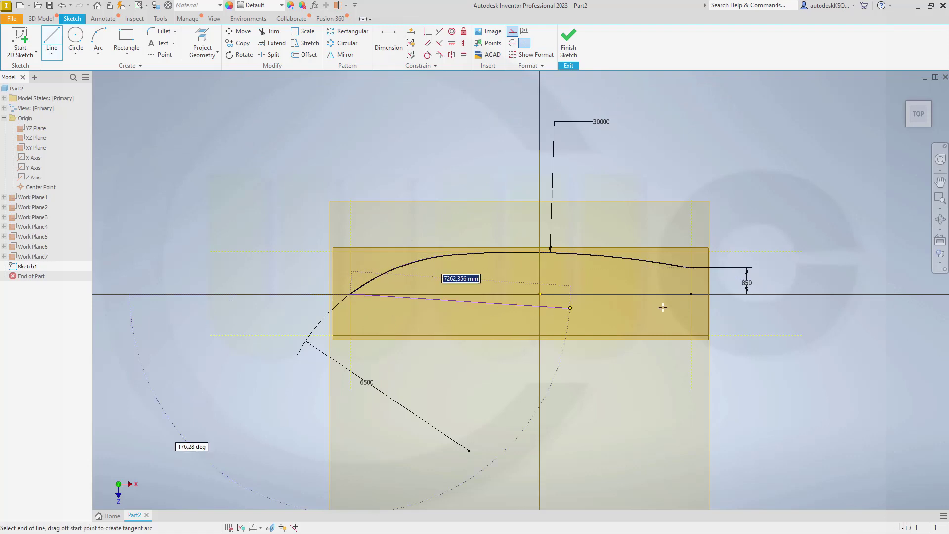
{"action": "left_click", "coordinate": [691, 293]}
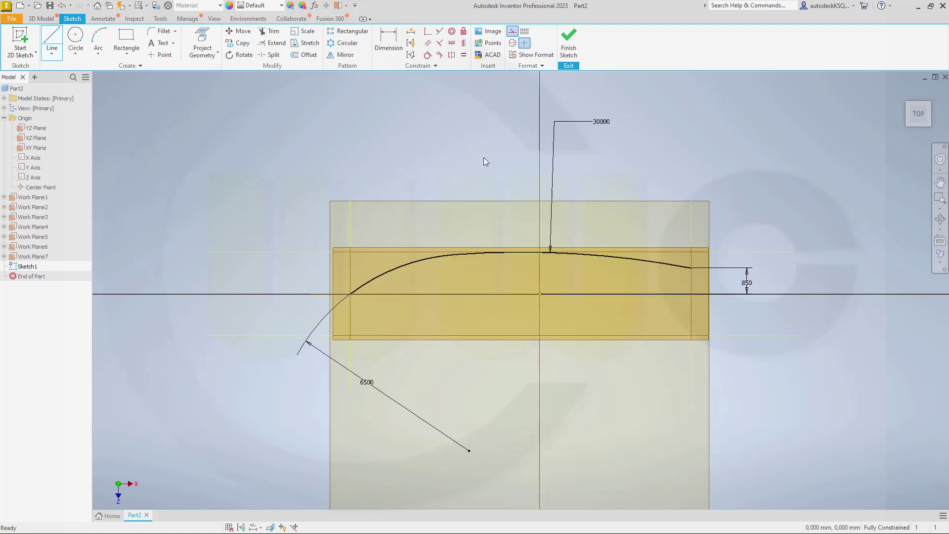
{"action": "key", "text": "Escape"}
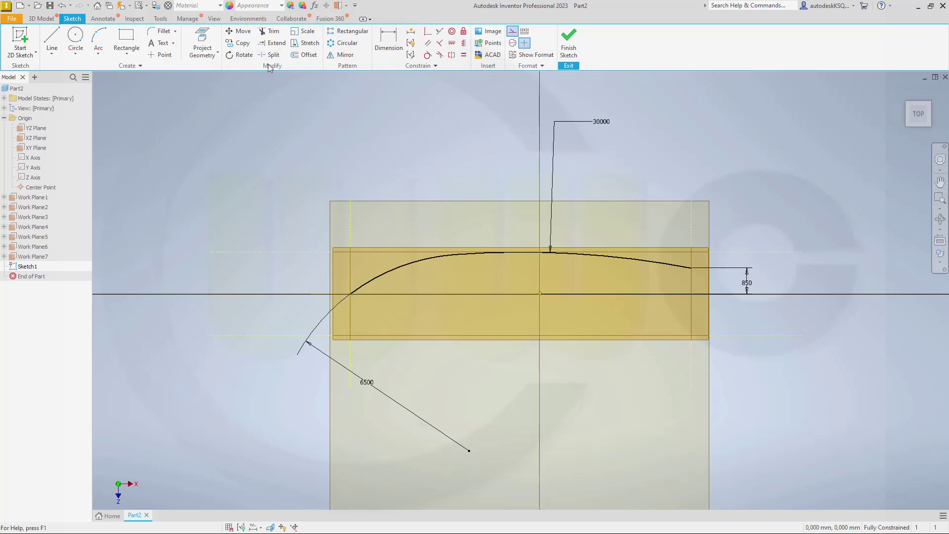
Step: Mirror the short and long hull arcs about the horizontal construction line along the center axis
{"action": "left_click", "coordinate": [342, 55]}
{"action": "left_click", "coordinate": [401, 269]}
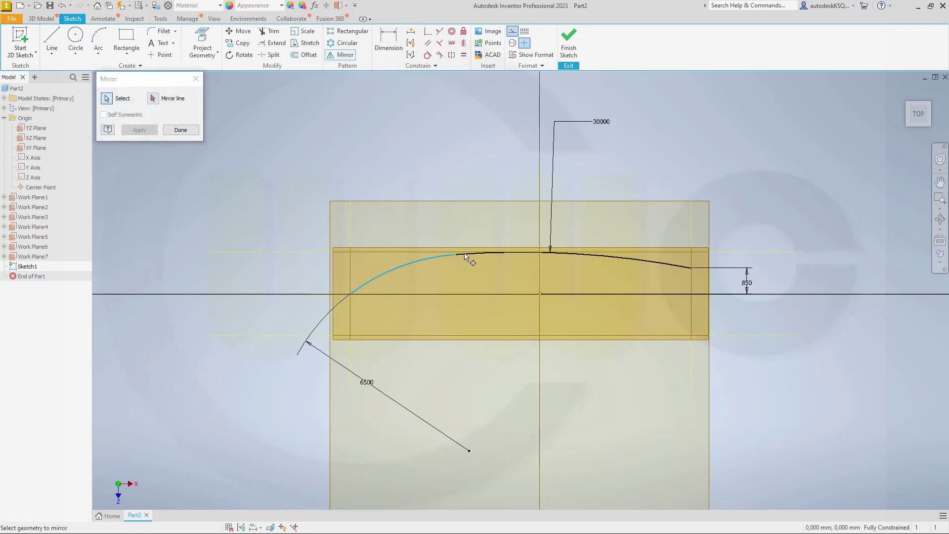
{"action": "left_click", "coordinate": [635, 263]}
{"action": "left_click", "coordinate": [178, 122]}
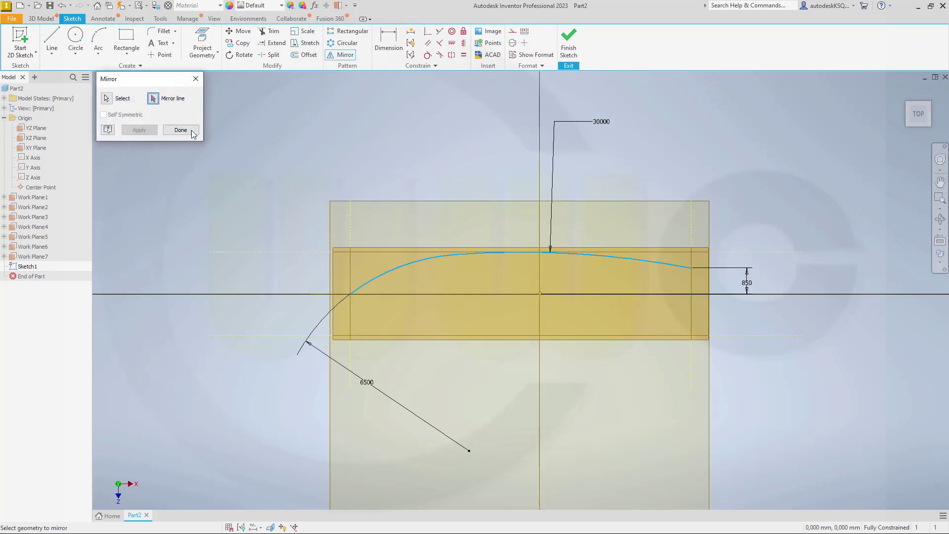
{"action": "left_click", "coordinate": [438, 295]}
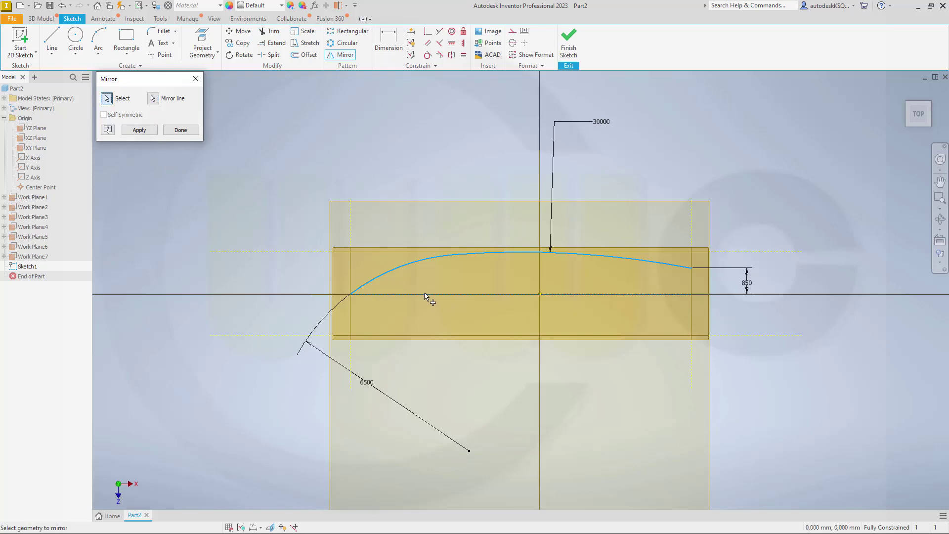
{"action": "left_click", "coordinate": [143, 131]}
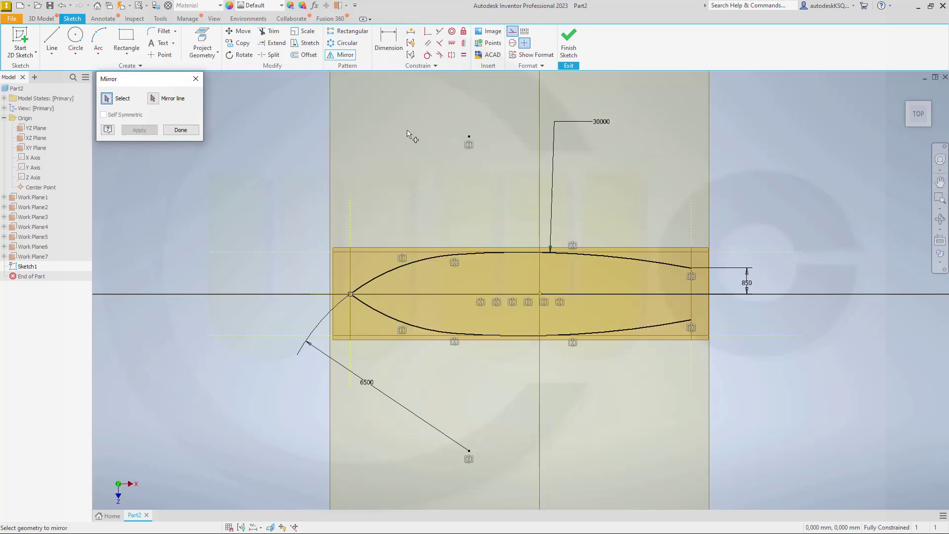
{"action": "left_click", "coordinate": [179, 131]}
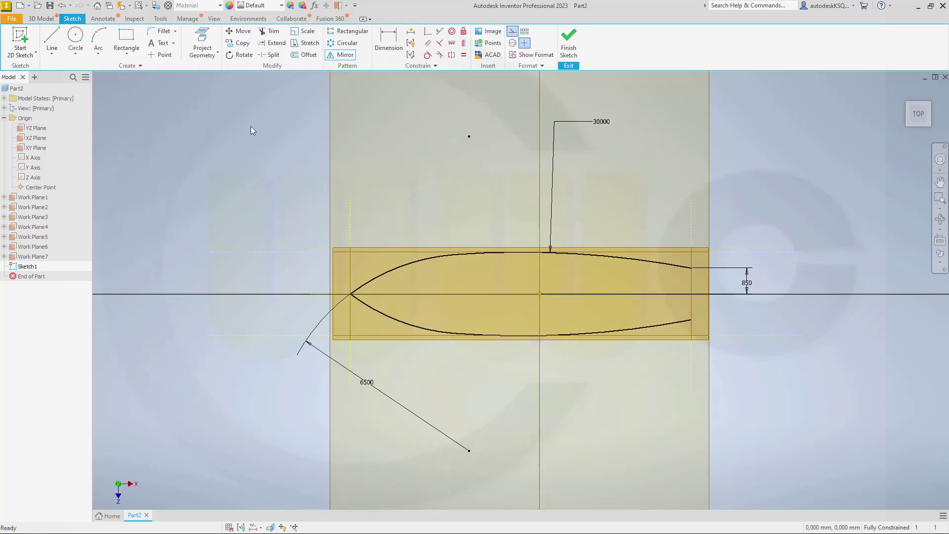
Step: Close the hull outline with a vertical line joining the right ends of the two long arcs and finish the sketch
{"action": "left_click", "coordinate": [52, 40]}
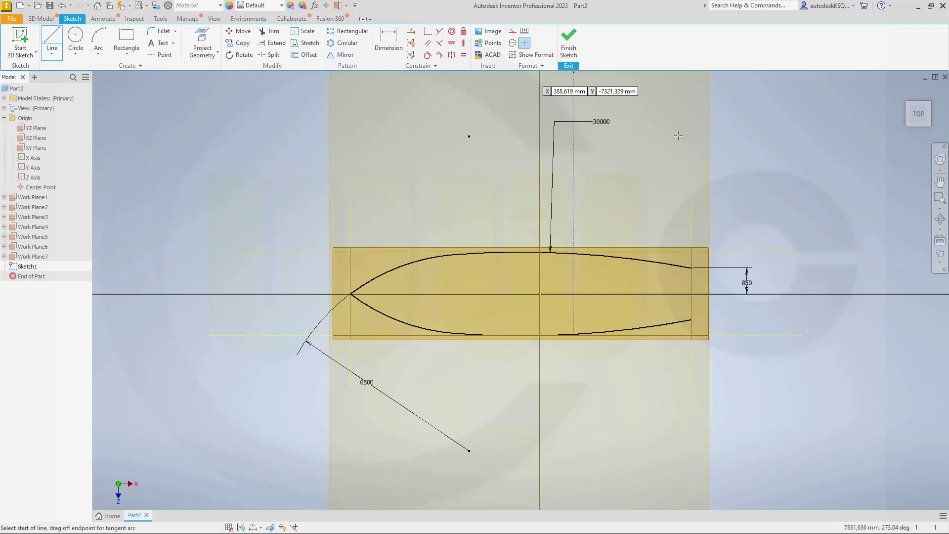
{"action": "left_click", "coordinate": [692, 268]}
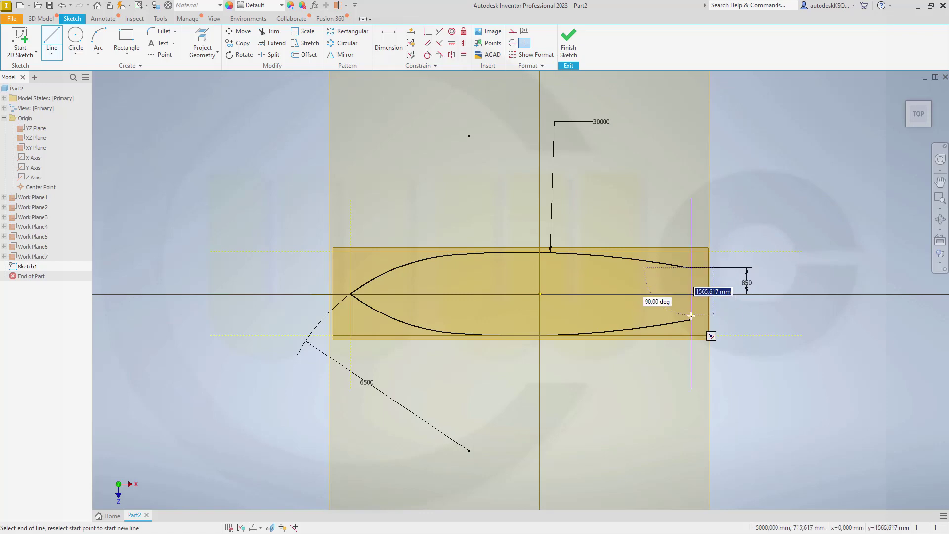
{"action": "left_click", "coordinate": [691, 320]}
{"action": "key", "text": "Escape"}
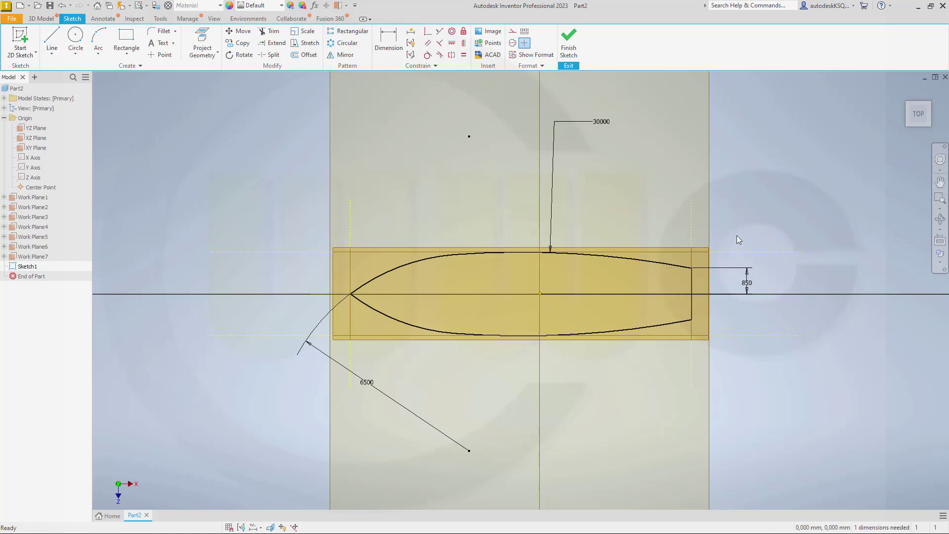
{"action": "left_click", "coordinate": [569, 42]}
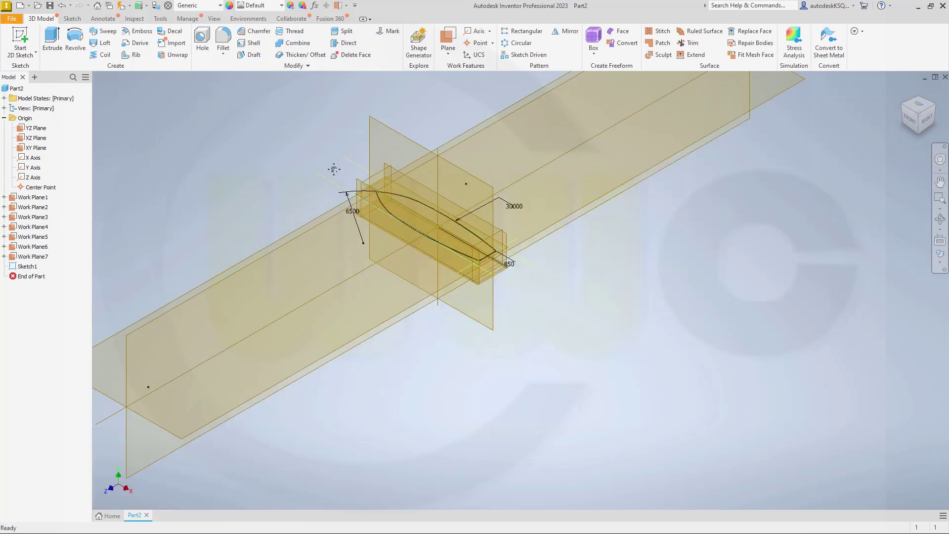
Step: Extrude the closed hull profile as a solid, starting from Work Plane5 and ending at Work Plane6
{"action": "middle_click_drag", "start_coordinate": [332, 168], "coordinate": [394, 196]}
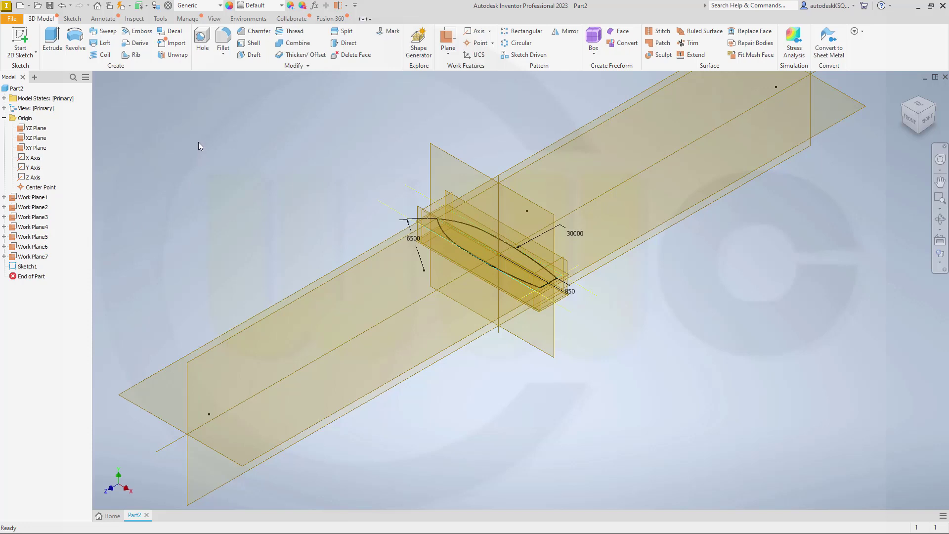
{"action": "left_click", "coordinate": [53, 41]}
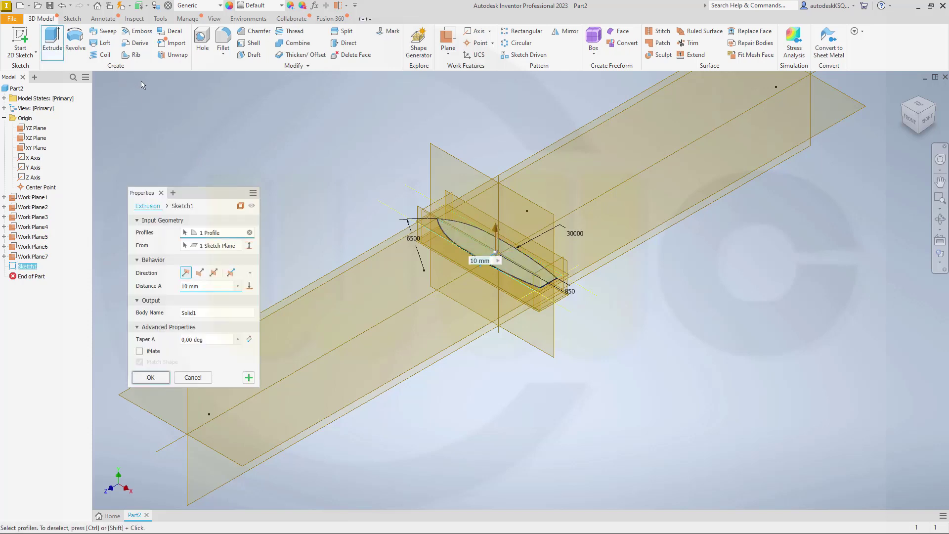
{"action": "left_click", "coordinate": [249, 248]}
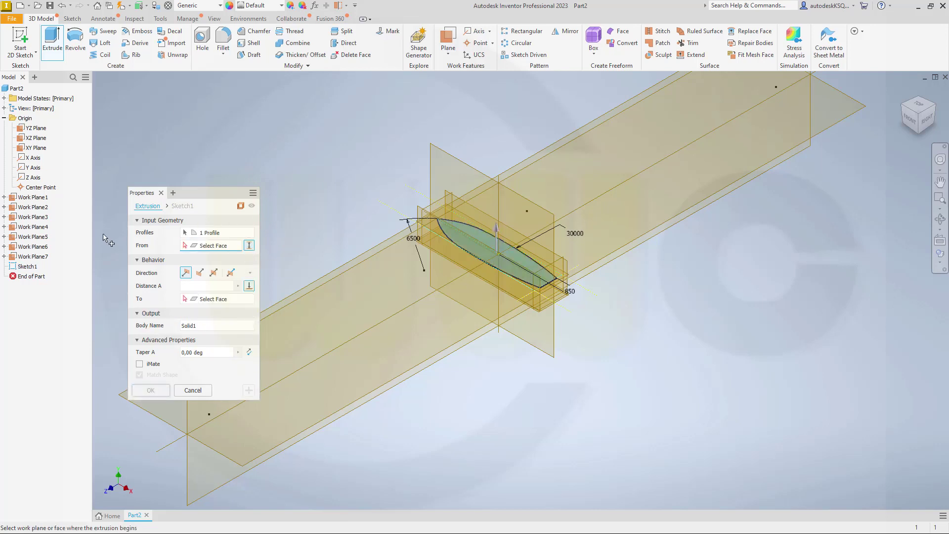
{"action": "left_click", "coordinate": [40, 239]}
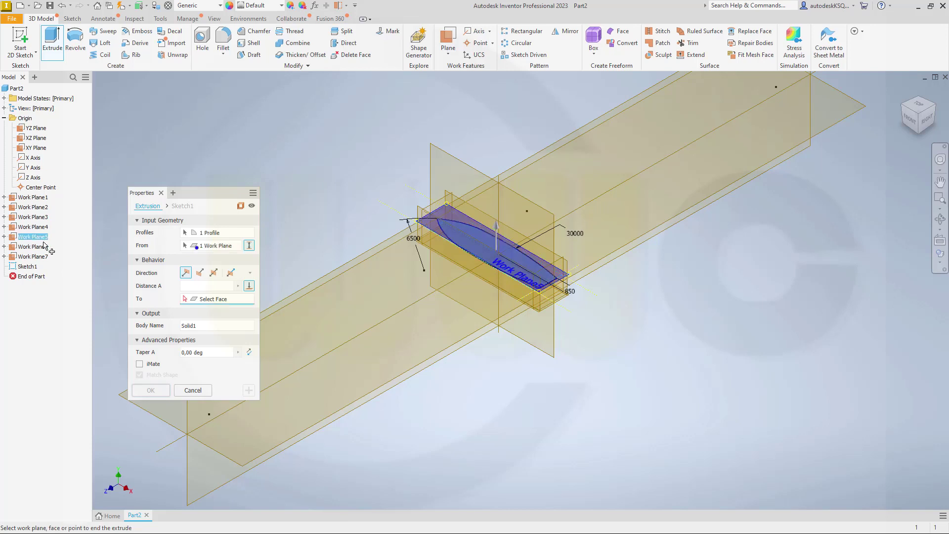
{"action": "left_click", "coordinate": [44, 249]}
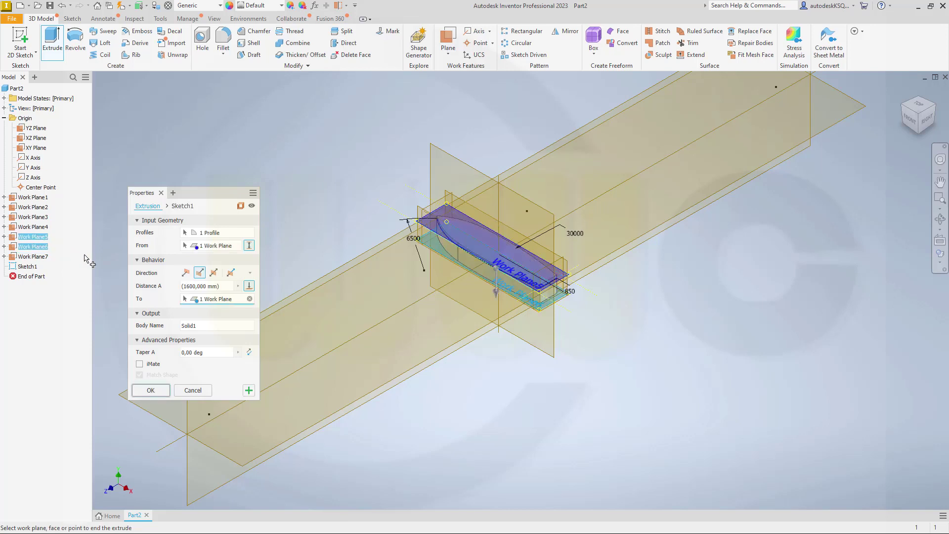
{"action": "left_click", "coordinate": [150, 390]}
Step: Split the hull solid with the XY Plane, keeping both sides
{"action": "mouse_move", "coordinate": [427, 290]}
{"action": "middle_mouse_down", "text": "shift"}
{"action": "mouse_move", "coordinate": [437, 274]}
{"action": "mouse_move", "coordinate": [441, 322]}
{"action": "mouse_move", "coordinate": [456, 292]}
{"action": "mouse_move", "coordinate": [461, 303]}
{"action": "mouse_move", "coordinate": [452, 313]}
{"action": "mouse_move", "coordinate": [468, 284]}
{"action": "mouse_move", "coordinate": [466, 257]}
{"action": "mouse_move", "coordinate": [442, 254]}
{"action": "mouse_move", "coordinate": [458, 316]}
{"action": "mouse_move", "coordinate": [464, 303]}
{"action": "mouse_move", "coordinate": [456, 322]}
{"action": "middle_mouse_up", "text": "shift"}
{"action": "scroll", "coordinate": [462, 304], "scroll_direction": "up", "scroll_amount": 5}
{"action": "scroll", "coordinate": [462, 303], "scroll_direction": "down", "scroll_amount": 5}
{"action": "scroll", "coordinate": [462, 304], "scroll_direction": "up", "scroll_amount": 5}
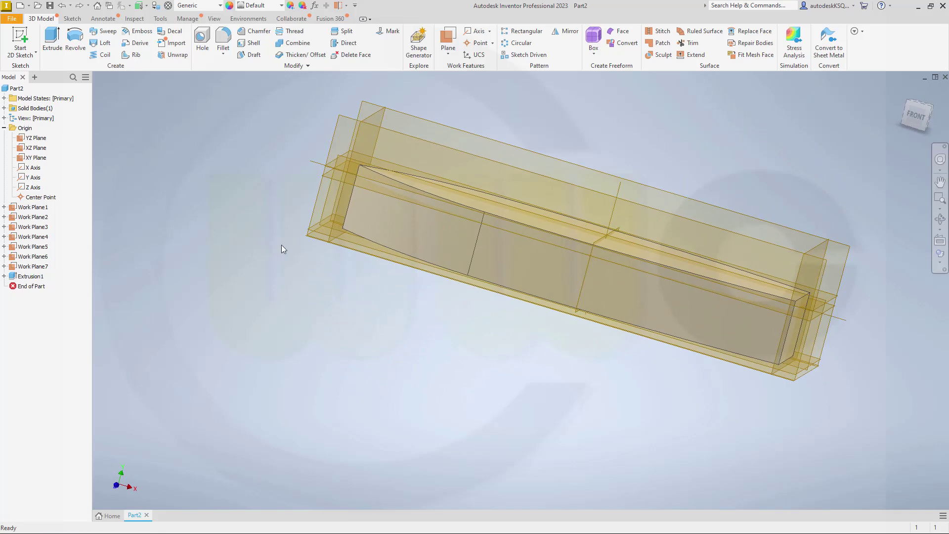
{"action": "scroll", "coordinate": [287, 248], "scroll_direction": "down", "scroll_amount": 3}
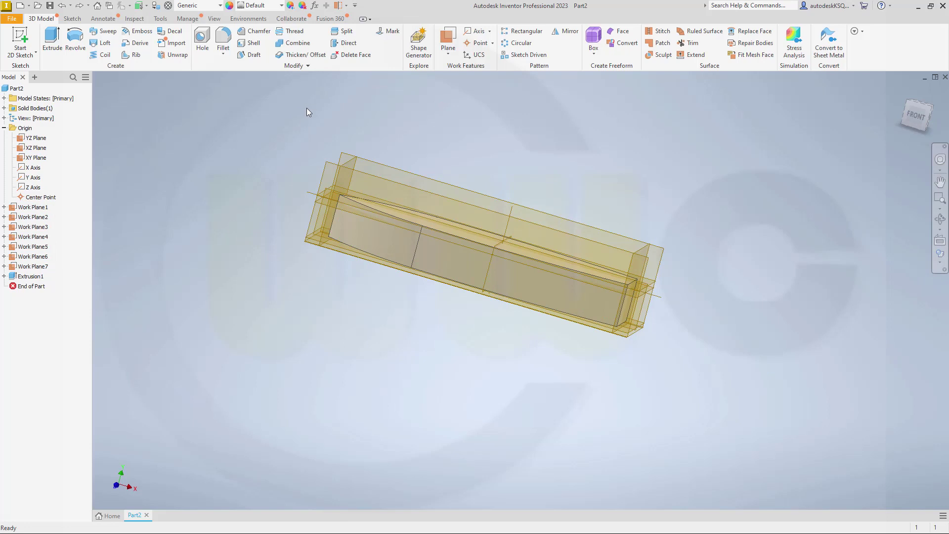
{"action": "left_click", "coordinate": [345, 31]}
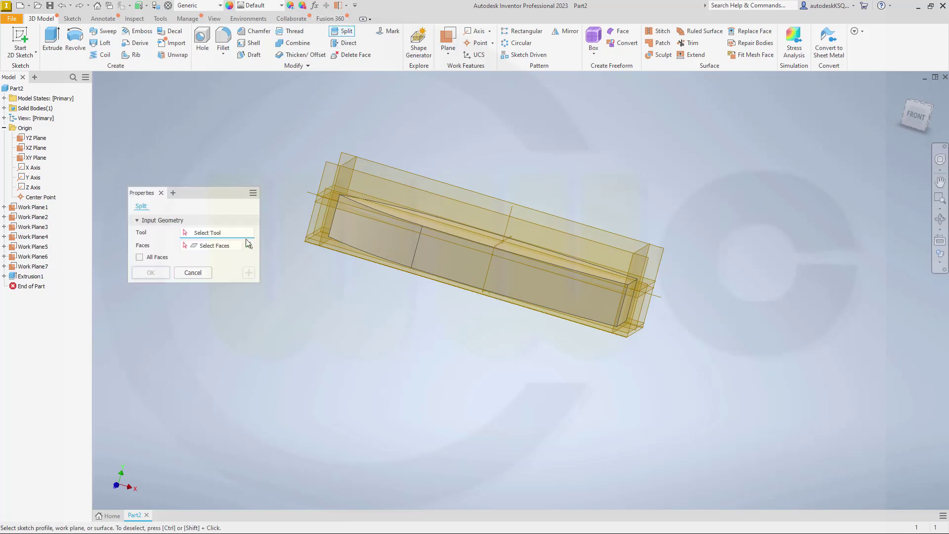
{"action": "left_click", "coordinate": [249, 245]}
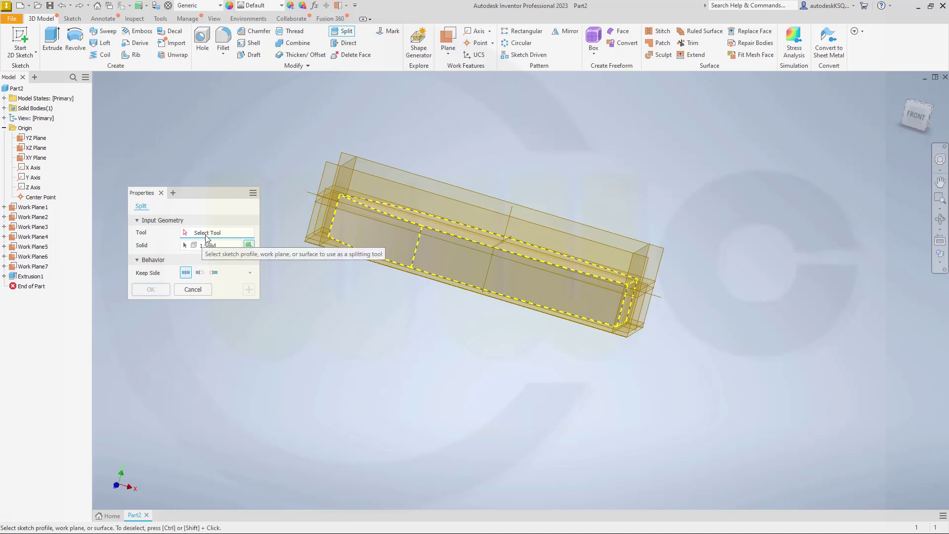
{"action": "left_click", "coordinate": [35, 157]}
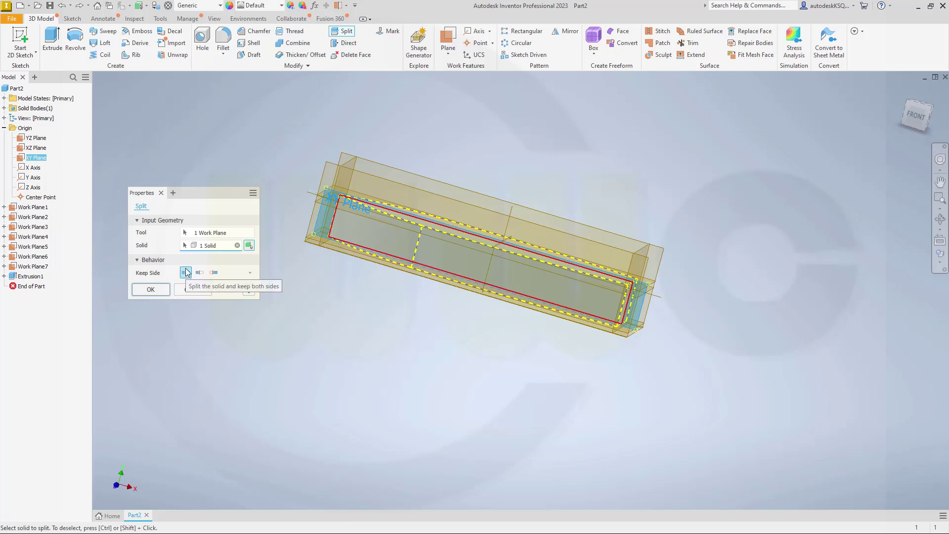
{"action": "left_click", "coordinate": [150, 290]}
Step: Hide Work Plane1 through Work Plane7
{"action": "middle_click_drag", "start_coordinate": [309, 241], "coordinate": [352, 174], "text": "shift"}
{"action": "scroll", "coordinate": [350, 223], "scroll_direction": "down", "scroll_amount": 3}
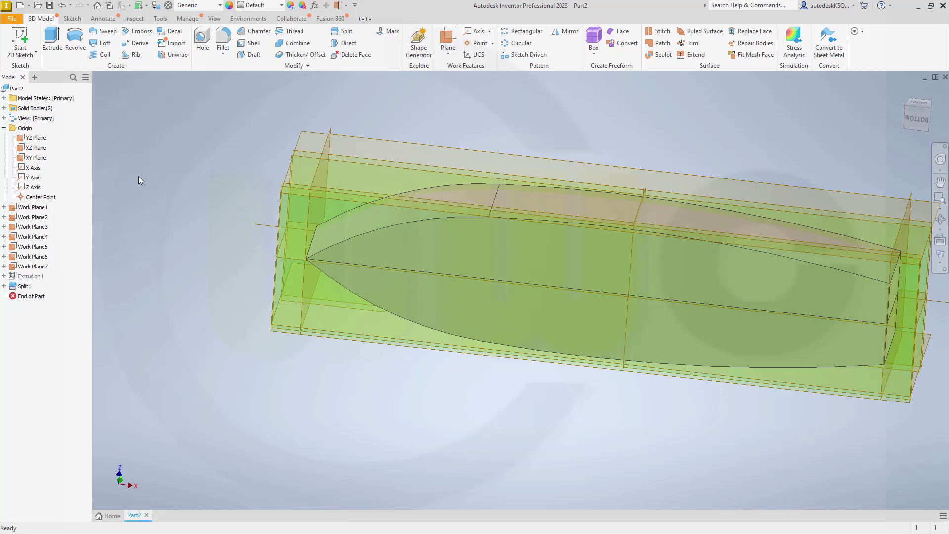
{"action": "left_click", "coordinate": [32, 206]}
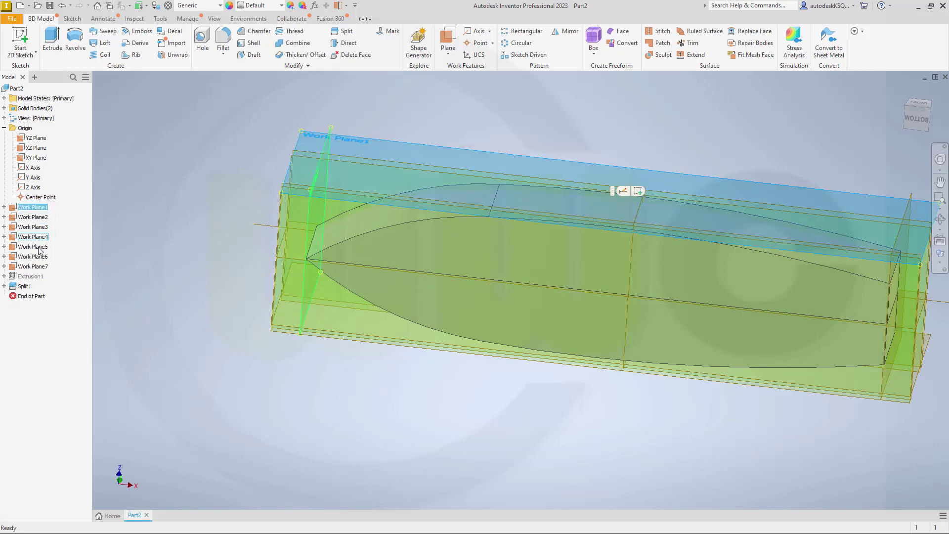
{"action": "left_click", "coordinate": [37, 268], "text": "shift"}
{"action": "right_click", "coordinate": [35, 267]}
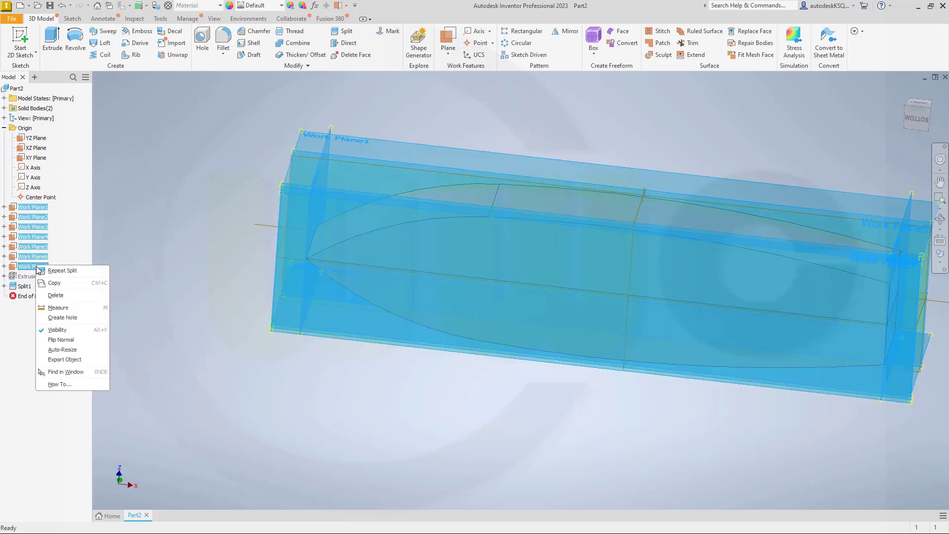
{"action": "left_click", "coordinate": [57, 327]}
{"action": "left_click", "coordinate": [277, 156]}
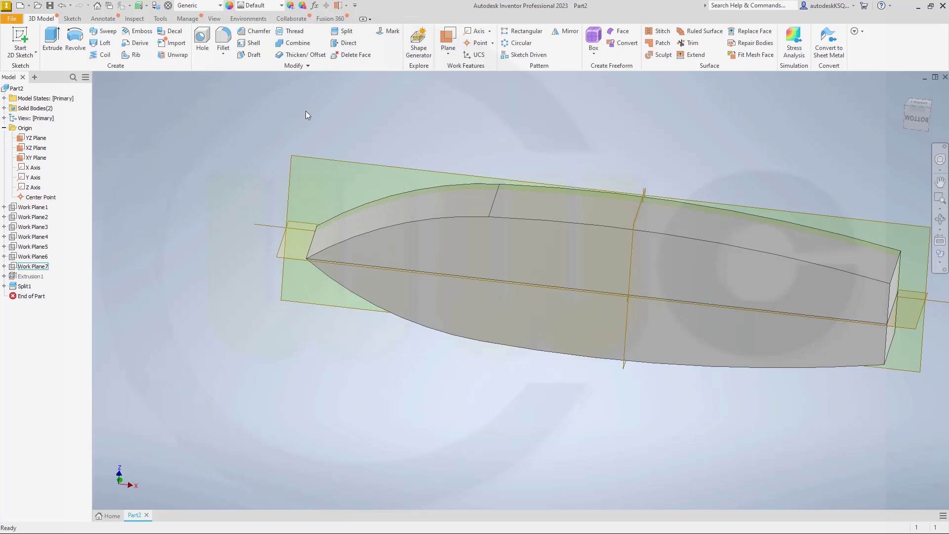
Step: Chamfer the curved bottom outer edges of both hull halves using two distances, 1310 mm and 540 mm
{"action": "left_click", "coordinate": [254, 31]}
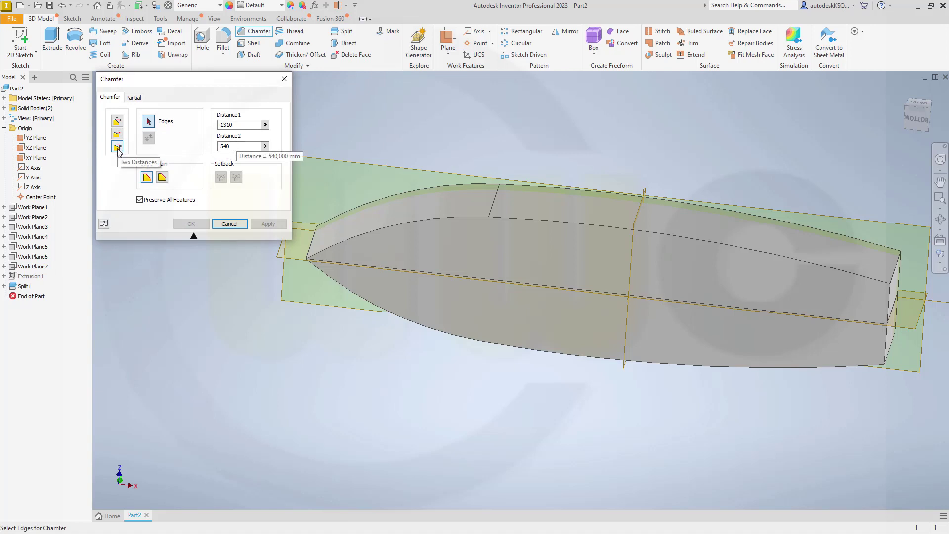
{"action": "left_click", "coordinate": [510, 223]}
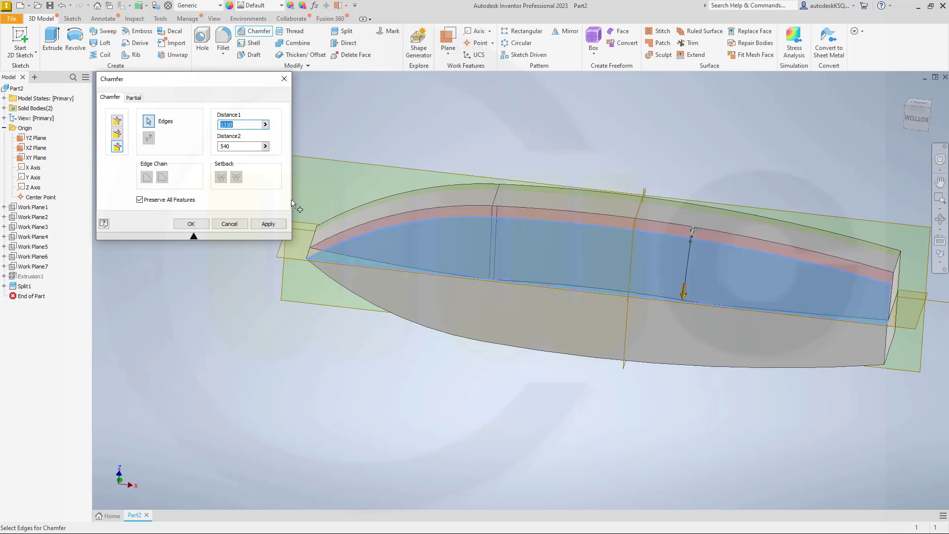
{"action": "left_click", "coordinate": [266, 224]}
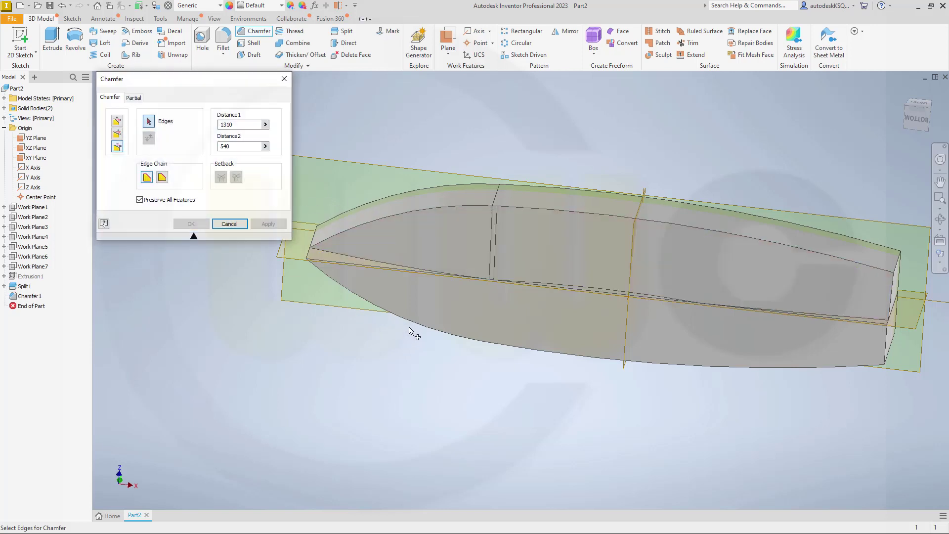
{"action": "left_click", "coordinate": [413, 326]}
{"action": "left_click", "coordinate": [267, 224]}
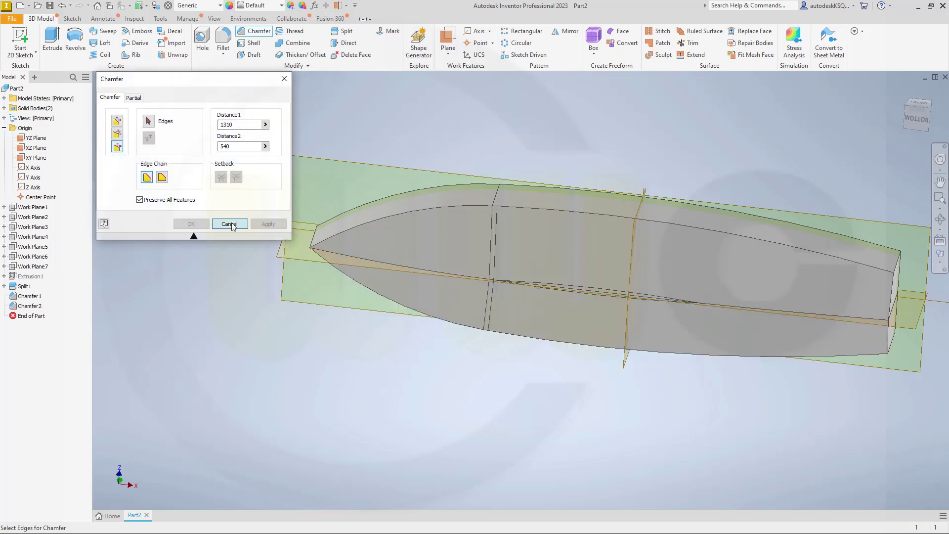
{"action": "left_click", "coordinate": [236, 223]}
Step: Combine the two chamfered hull halves into one solid with a join operation
{"action": "middle_click_drag", "start_coordinate": [420, 150], "coordinate": [420, 157]}
{"action": "left_click_drag", "start_coordinate": [420, 157], "coordinate": [334, 195]}
{"action": "key", "text": "F4"}
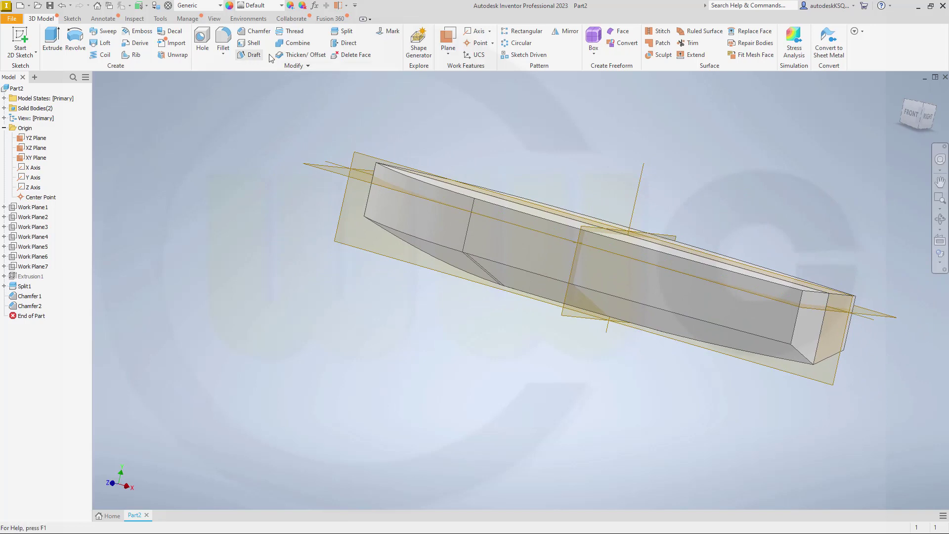
{"action": "left_click", "coordinate": [296, 45]}
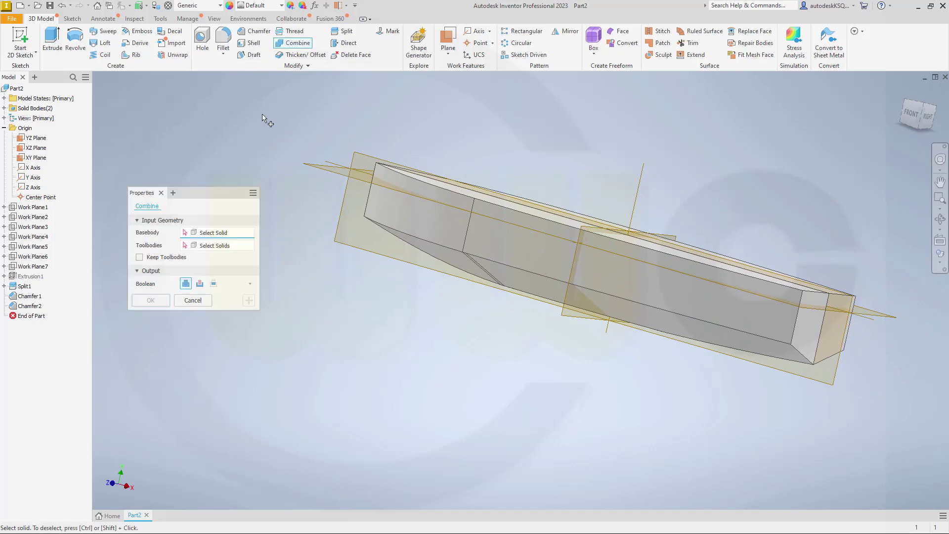
{"action": "left_click", "coordinate": [417, 219]}
{"action": "mouse_move", "coordinate": [371, 247]}
{"action": "middle_mouse_down", "text": "shift"}
{"action": "mouse_move", "coordinate": [371, 219]}
{"action": "mouse_move", "coordinate": [386, 198]}
{"action": "middle_mouse_up", "text": "shift"}
{"action": "left_click", "coordinate": [541, 326]}
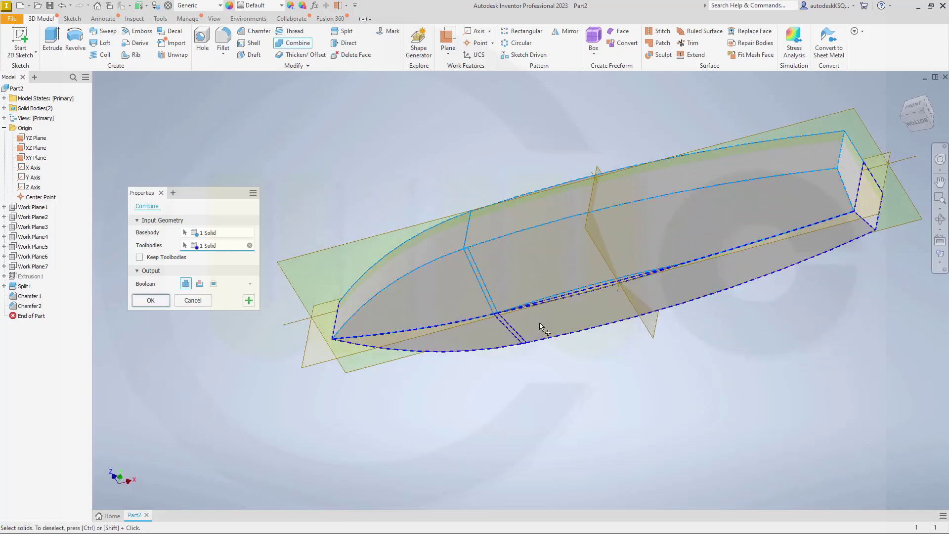
{"action": "left_click", "coordinate": [150, 300]}
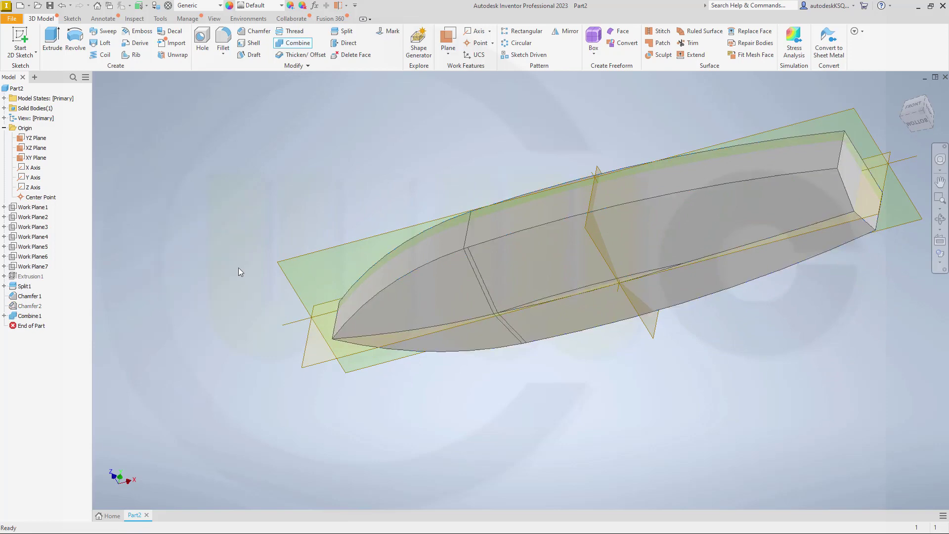
Step: Fillet the curved bottom edges on both sides of the hull with a 1092 mm radius
{"action": "middle_click_drag", "start_coordinate": [239, 269], "coordinate": [364, 252], "text": "shift"}
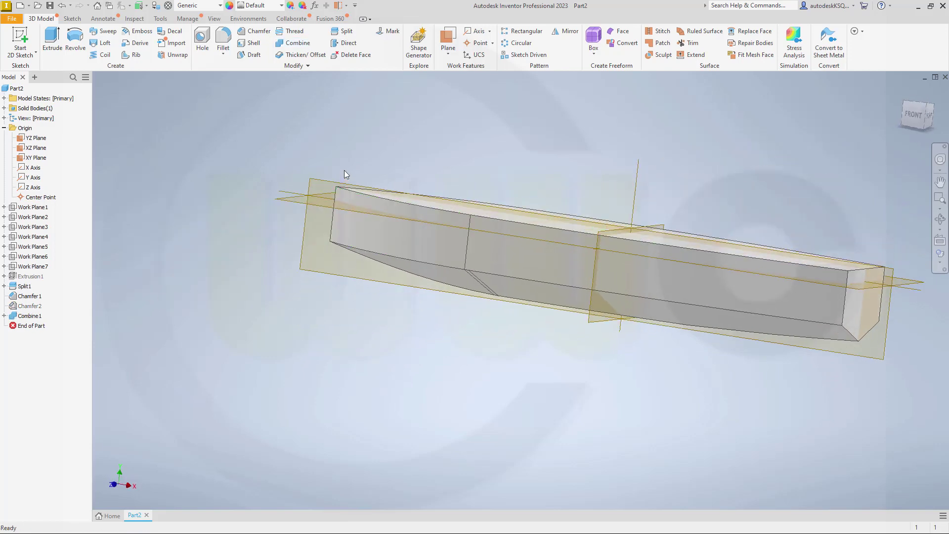
{"action": "left_click", "coordinate": [223, 38]}
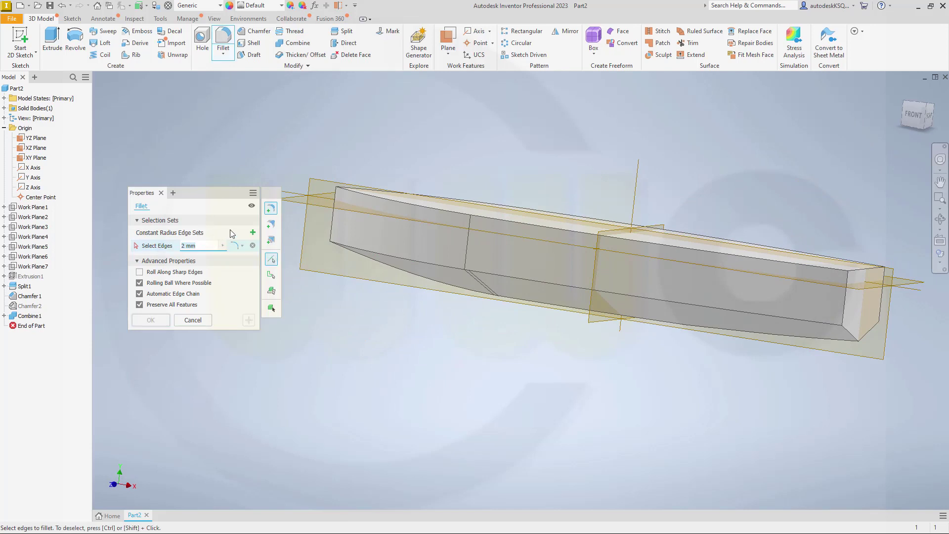
{"action": "type", "text": "1092"}
{"action": "left_click", "coordinate": [534, 285]}
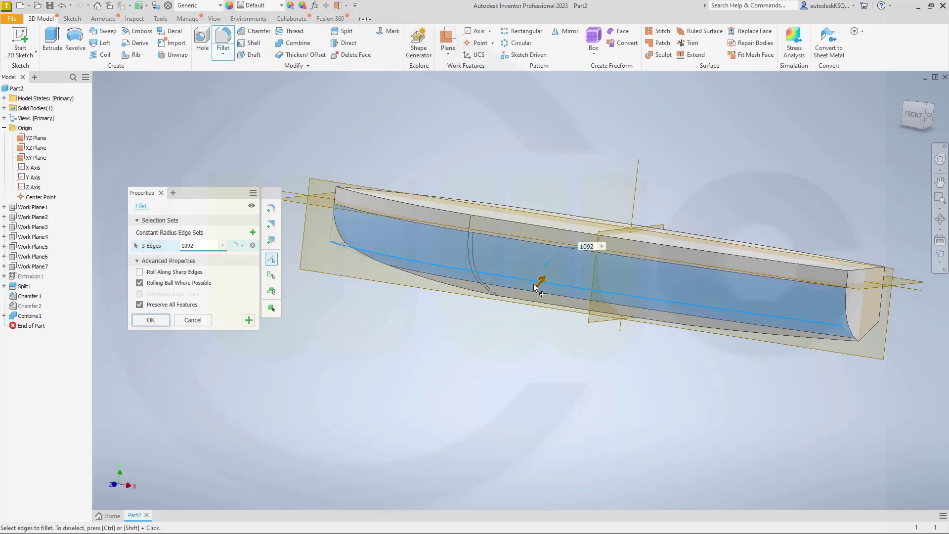
{"action": "middle_click_drag", "start_coordinate": [533, 284], "coordinate": [531, 271], "text": "shift"}
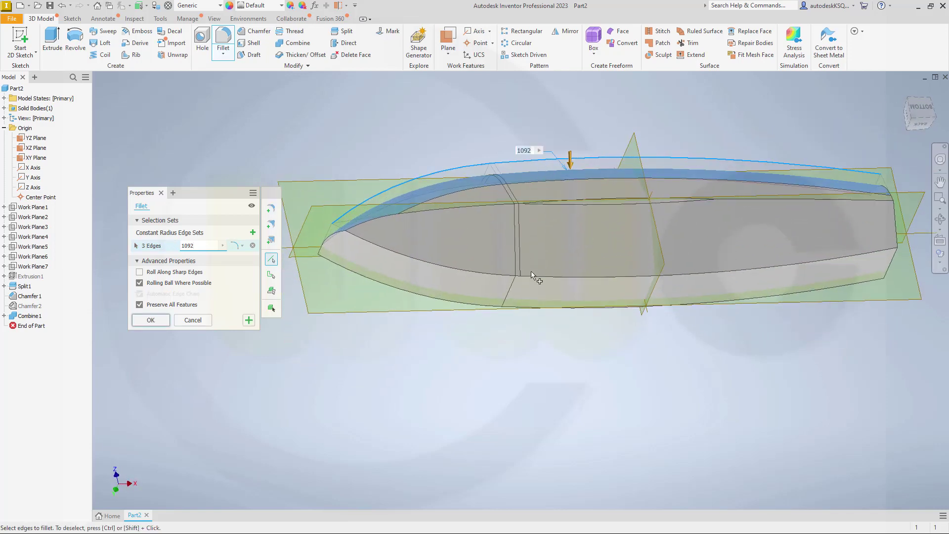
{"action": "left_click", "coordinate": [535, 274]}
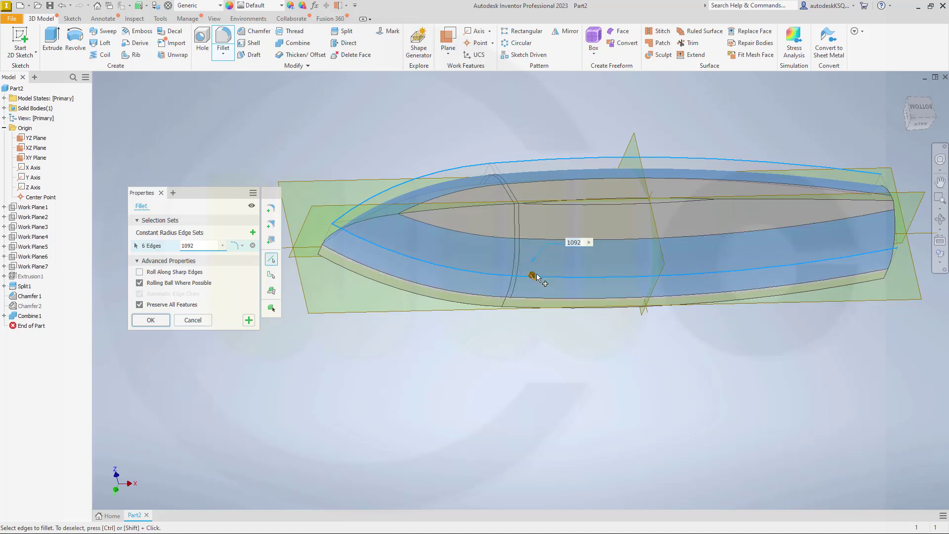
{"action": "left_click", "coordinate": [151, 320]}
Step: Create two work planes offset from the XY Plane, one on each side of the hull's centreline
{"action": "middle_click_drag", "start_coordinate": [509, 173], "coordinate": [451, 222], "text": "shift"}
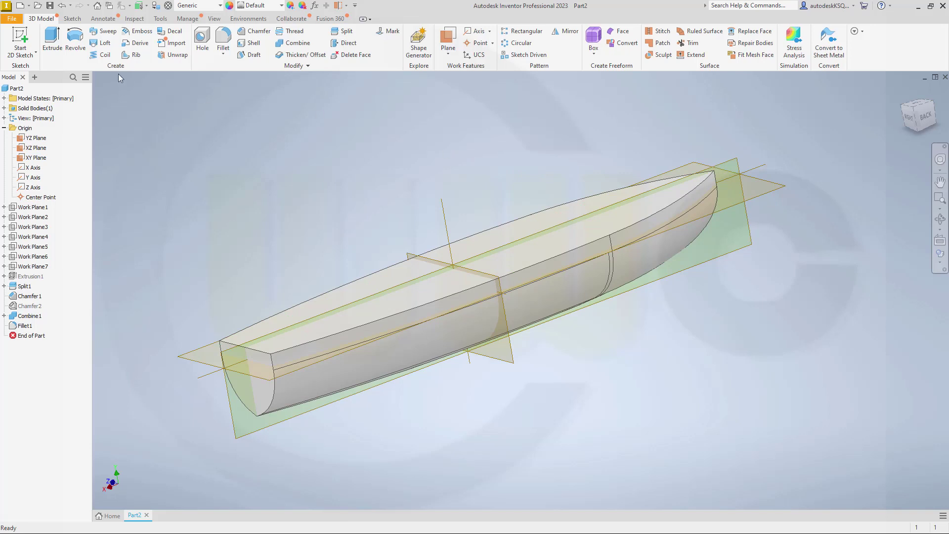
{"action": "left_click", "coordinate": [449, 42]}
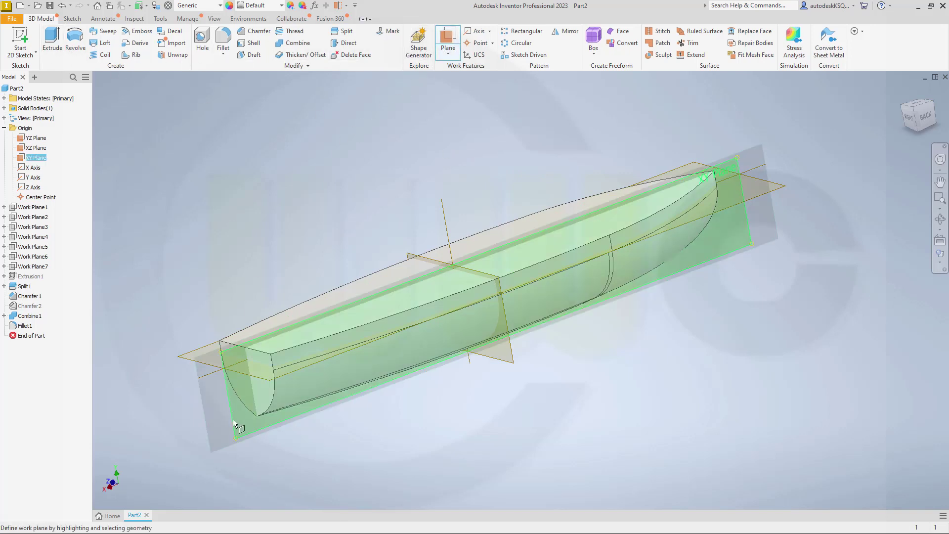
{"action": "left_click_drag", "start_coordinate": [234, 424], "coordinate": [282, 447]}
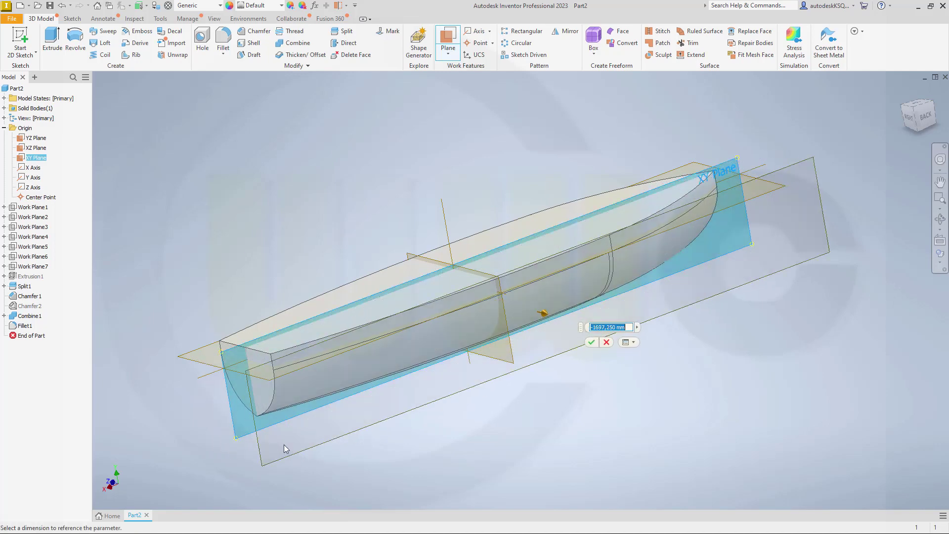
{"action": "key", "text": "Return"}
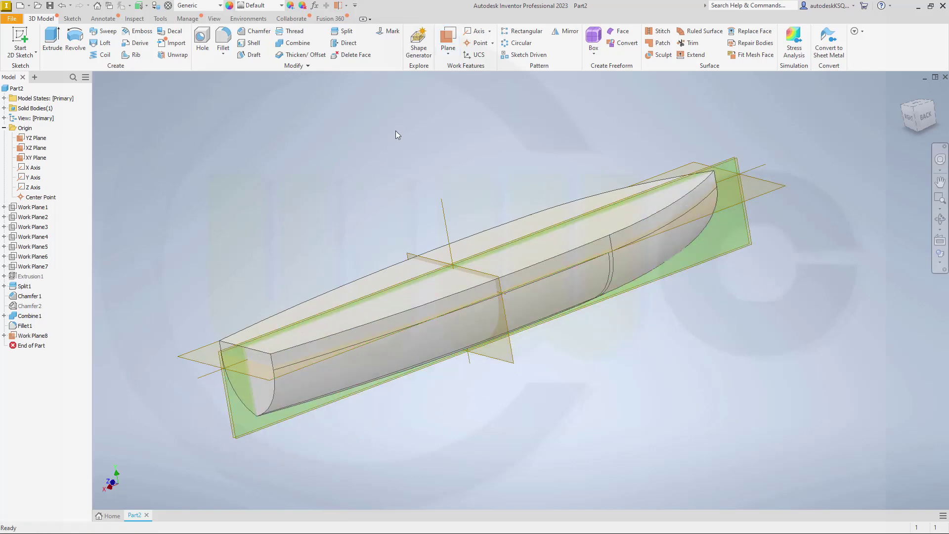
{"action": "left_click", "coordinate": [448, 42]}
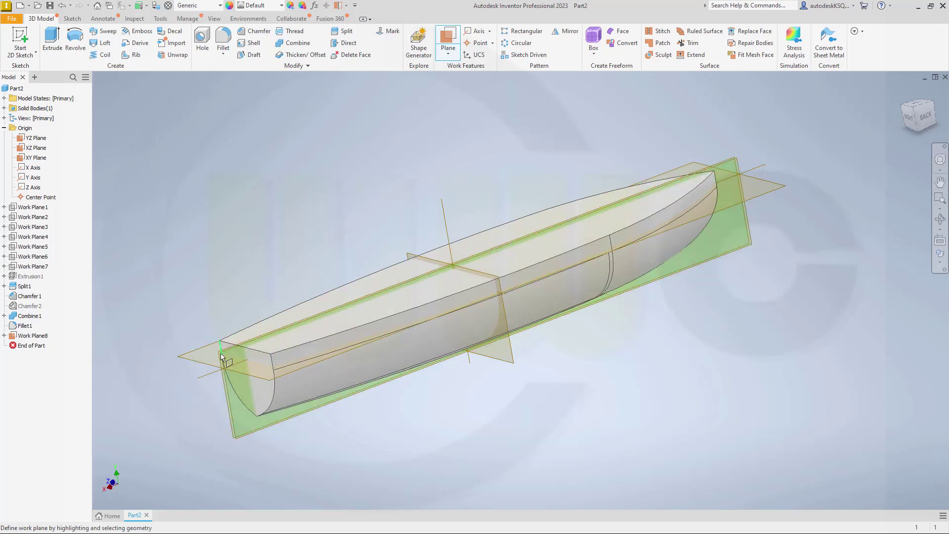
{"action": "left_click", "coordinate": [38, 157]}
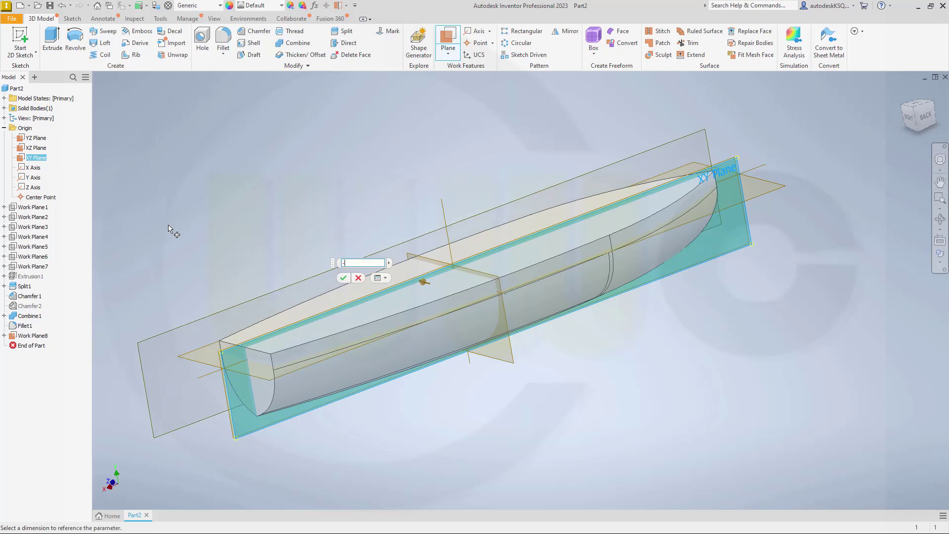
{"action": "type", "text": "-8"}
{"action": "key", "text": "Return"}
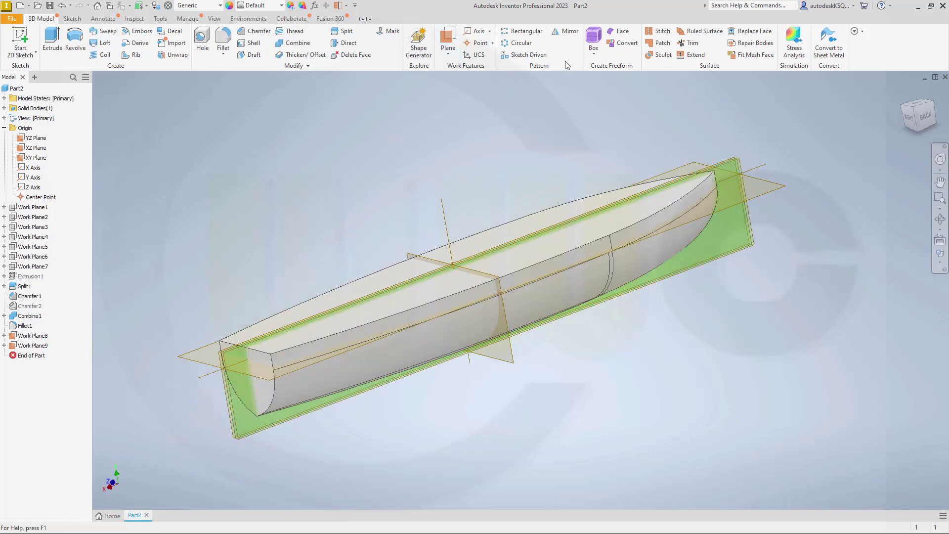
Step: Start a sketch on the XZ Plane and project Work Plane8, Work Plane9, Work Plane1 and Work Plane3 into it
{"action": "left_click", "coordinate": [14, 37]}
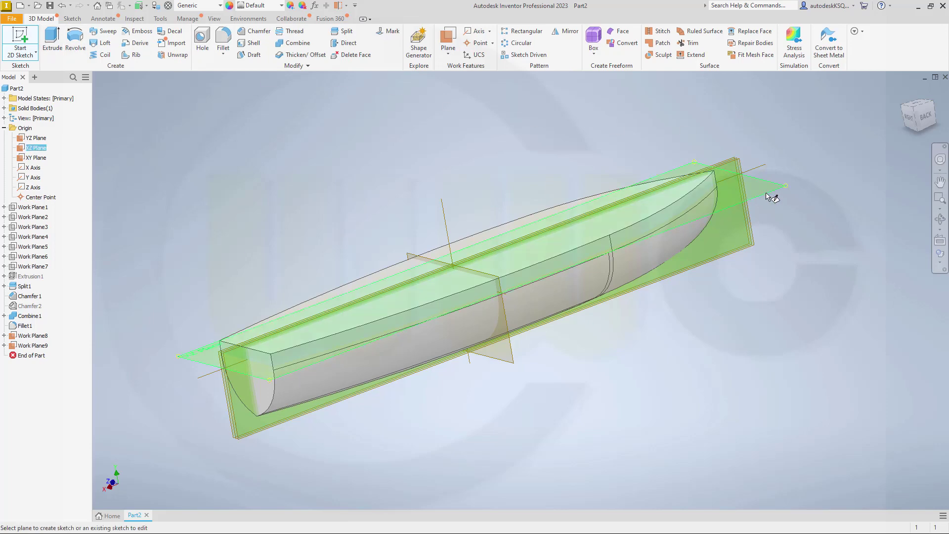
{"action": "left_click", "coordinate": [769, 196]}
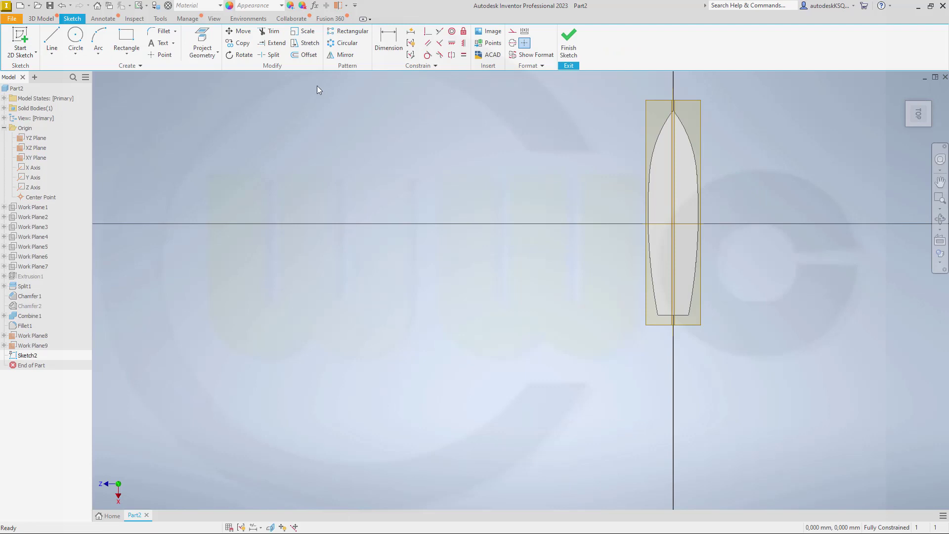
{"action": "left_click", "coordinate": [202, 41]}
{"action": "scroll", "coordinate": [709, 297], "scroll_direction": "up", "scroll_amount": 5}
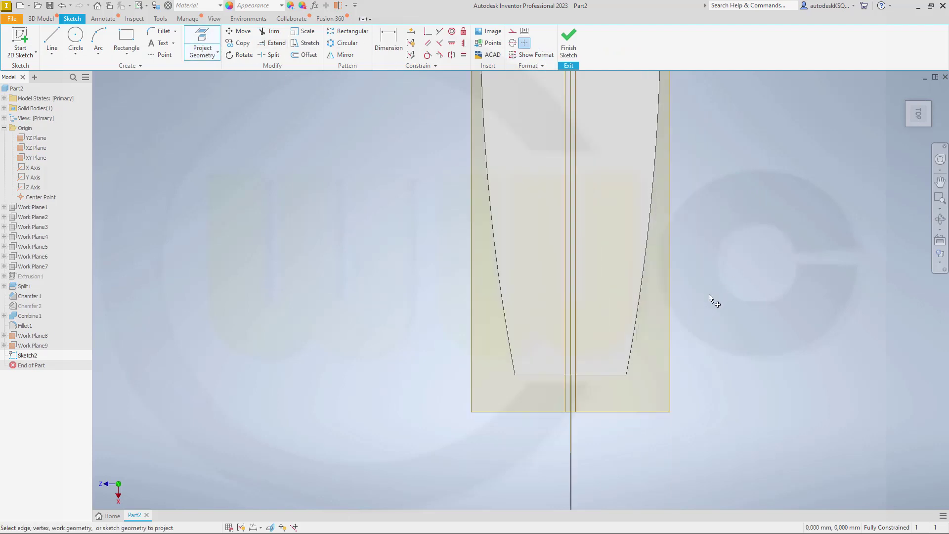
{"action": "left_click", "coordinate": [567, 400]}
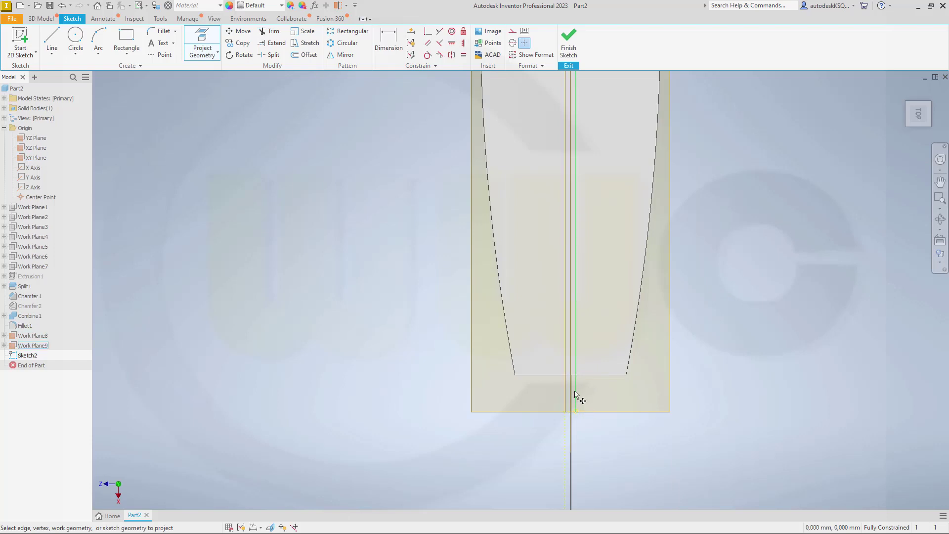
{"action": "left_click", "coordinate": [577, 398]}
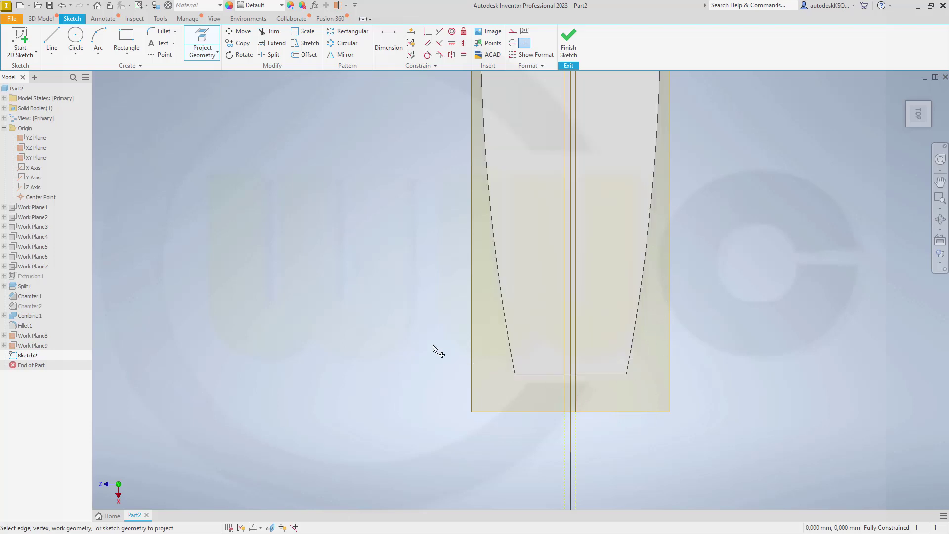
{"action": "left_click", "coordinate": [36, 208]}
{"action": "left_click", "coordinate": [35, 227]}
{"action": "key", "text": "Escape"}
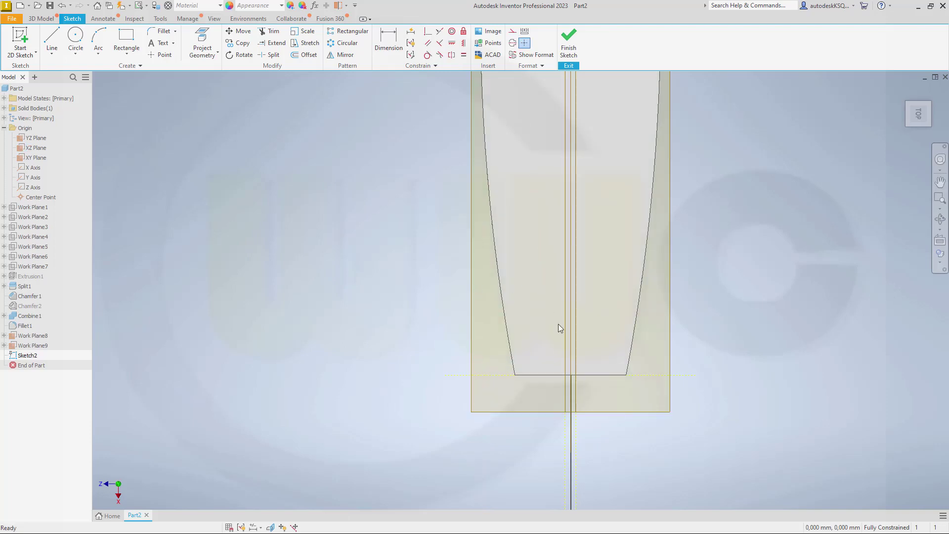
Step: Hide the hull's solid body to expose the projected lines in the sketch
{"action": "scroll", "coordinate": [559, 329], "scroll_direction": "up", "scroll_amount": 2}
{"action": "scroll", "coordinate": [560, 331], "scroll_direction": "down", "scroll_amount": 4}
{"action": "mouse_move", "coordinate": [538, 335]}
{"action": "middle_mouse_down", "text": "shift"}
{"action": "mouse_move", "coordinate": [506, 294]}
{"action": "mouse_move", "coordinate": [411, 329]}
{"action": "mouse_move", "coordinate": [434, 335]}
{"action": "mouse_move", "coordinate": [402, 311]}
{"action": "middle_mouse_up", "text": "shift"}
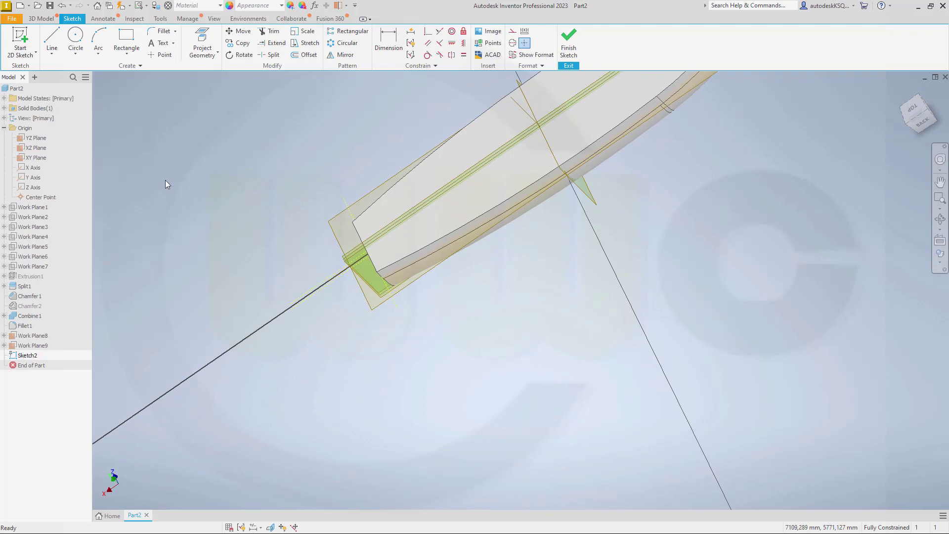
{"action": "left_click", "coordinate": [4, 107]}
{"action": "right_click", "coordinate": [20, 118]}
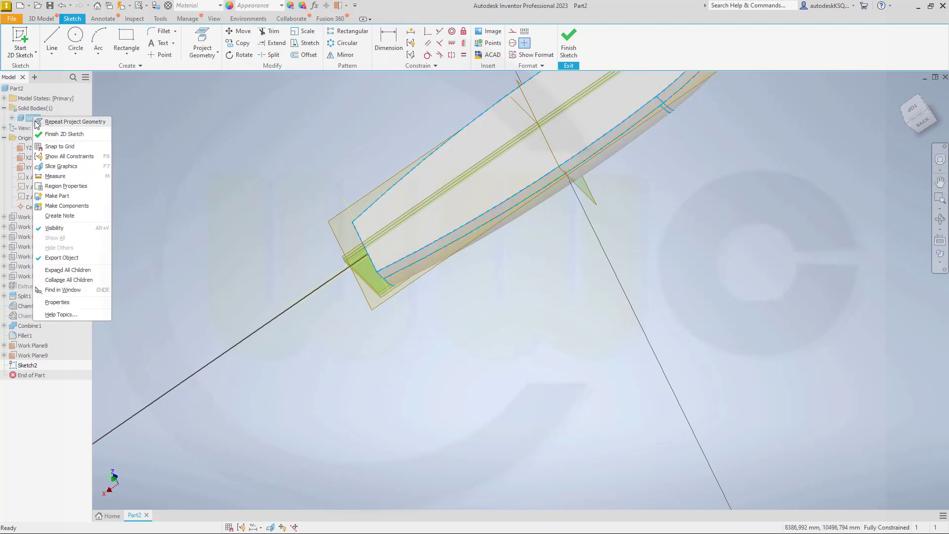
{"action": "left_click", "coordinate": [52, 230]}
{"action": "mouse_move", "coordinate": [485, 173]}
{"action": "middle_mouse_down", "text": "shift"}
{"action": "mouse_move", "coordinate": [473, 195]}
{"action": "mouse_move", "coordinate": [536, 286]}
{"action": "mouse_move", "coordinate": [550, 283]}
{"action": "mouse_move", "coordinate": [500, 272]}
{"action": "mouse_move", "coordinate": [512, 299]}
{"action": "mouse_move", "coordinate": [564, 301]}
{"action": "middle_mouse_up", "text": "shift"}
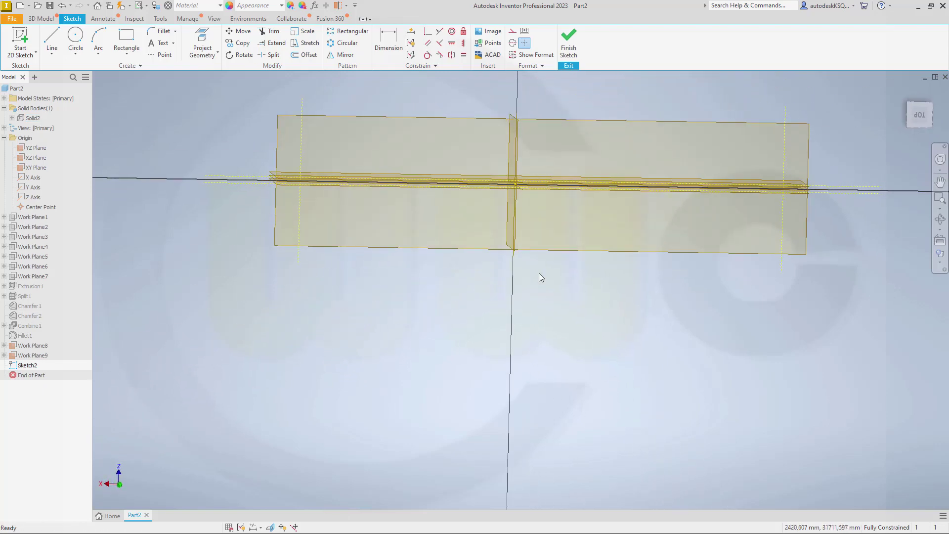
Step: Sketch a narrow rectangle 11250 mm long between corners of the four projected work plane lines, and finish the sketch
{"action": "left_click", "coordinate": [126, 41]}
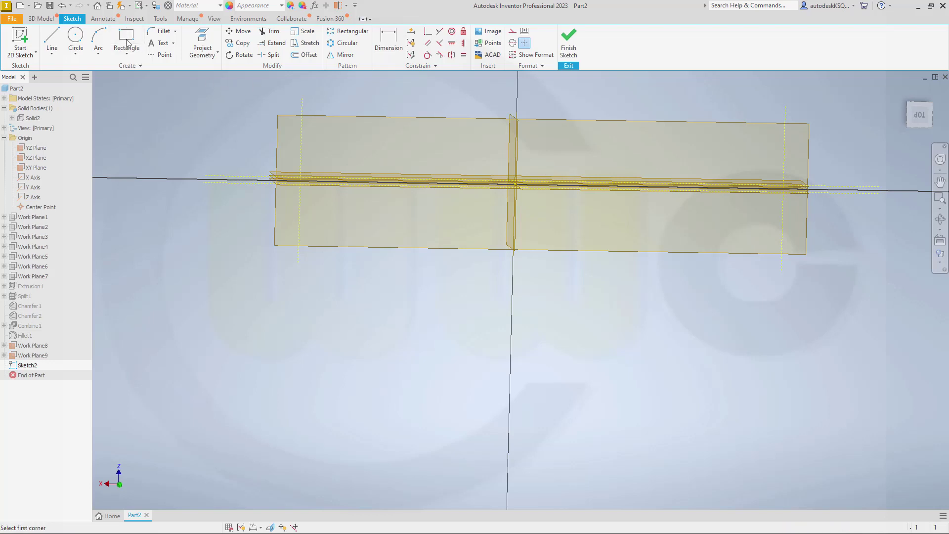
{"action": "scroll", "coordinate": [273, 195], "scroll_direction": "up", "scroll_amount": 3}
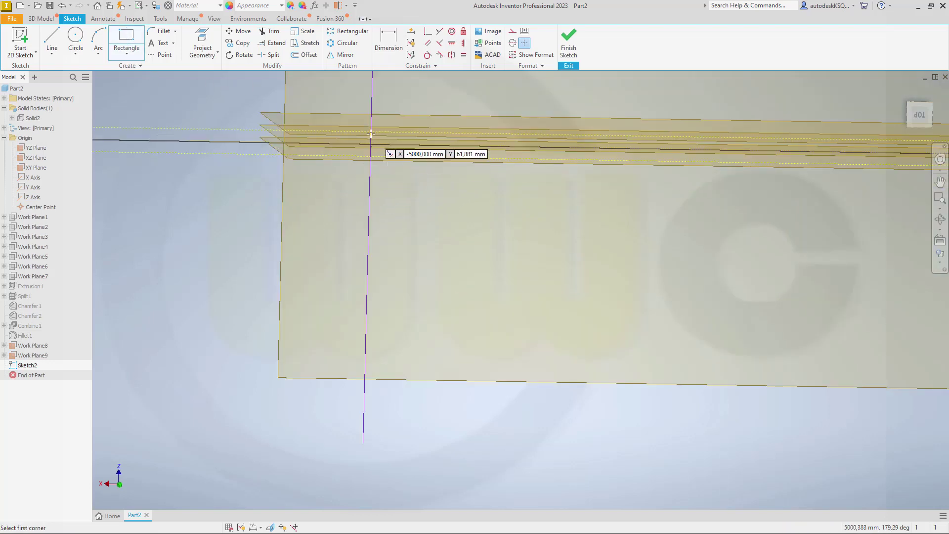
{"action": "scroll", "coordinate": [346, 148], "scroll_direction": "down", "scroll_amount": 2}
{"action": "left_click", "coordinate": [440, 165]}
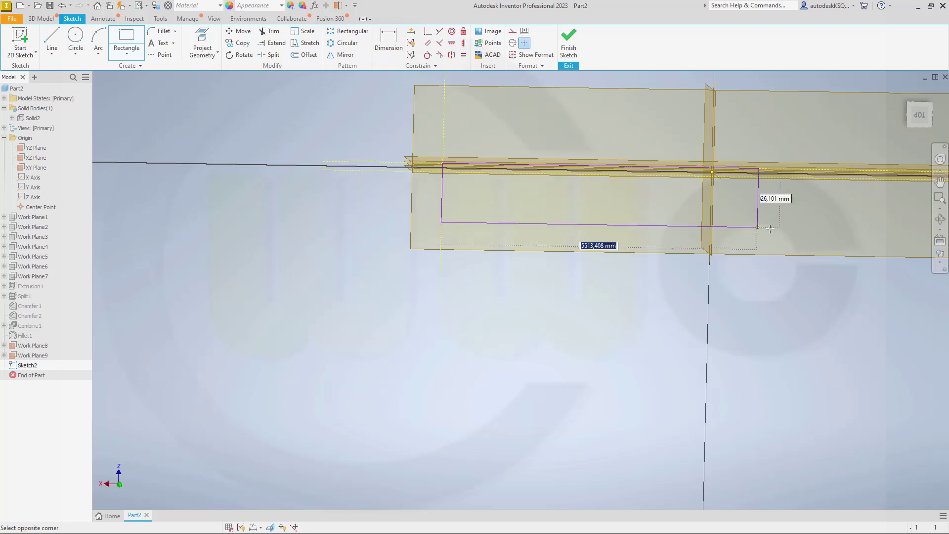
{"action": "key", "text": "F2"}
{"action": "left_click_drag", "start_coordinate": [763, 212], "coordinate": [307, 246]}
{"action": "scroll", "coordinate": [569, 242], "scroll_direction": "up", "scroll_amount": 2}
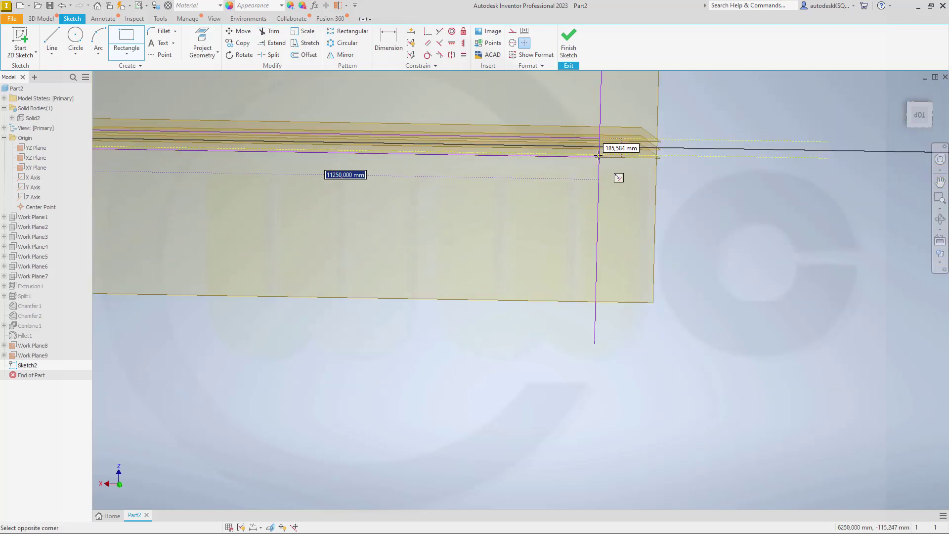
{"action": "left_click", "coordinate": [599, 155]}
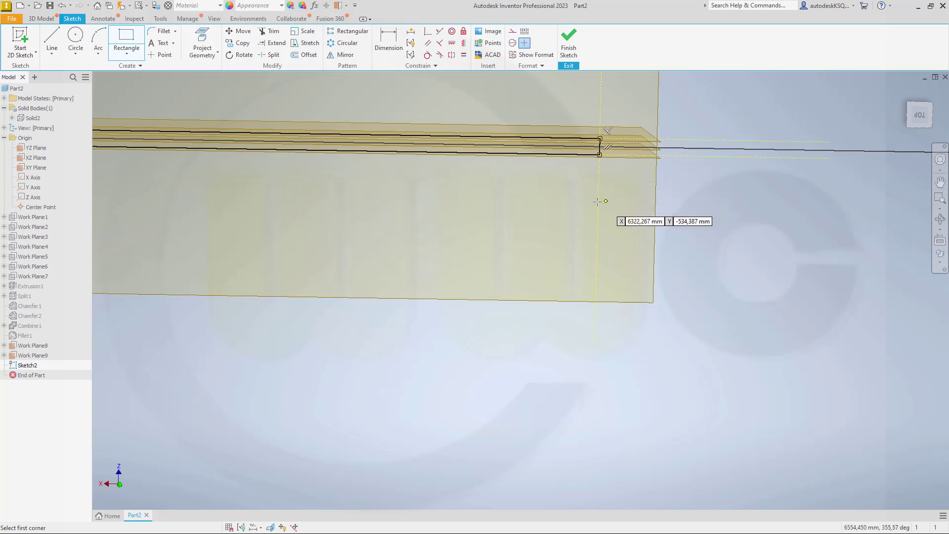
{"action": "key", "text": "Escape"}
{"action": "left_click", "coordinate": [569, 41]}
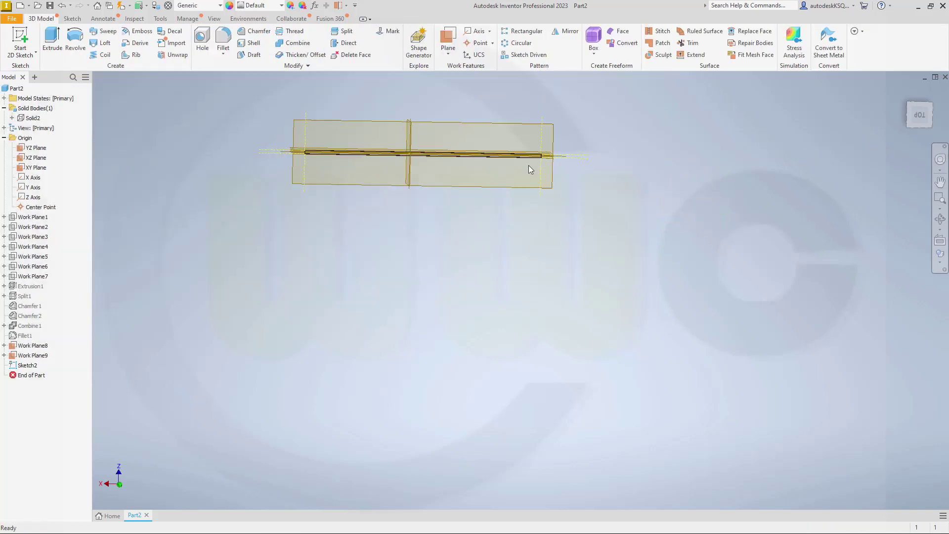
Step: Make the hull's solid body visible again
{"action": "right_click", "coordinate": [32, 117]}
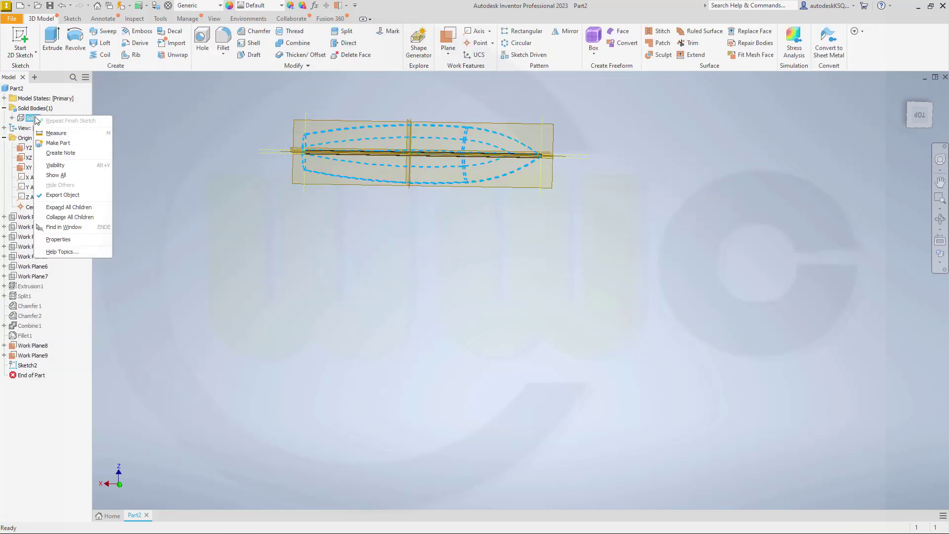
{"action": "left_click", "coordinate": [55, 165]}
{"action": "middle_click_drag", "start_coordinate": [186, 182], "coordinate": [504, 233], "text": "shift"}
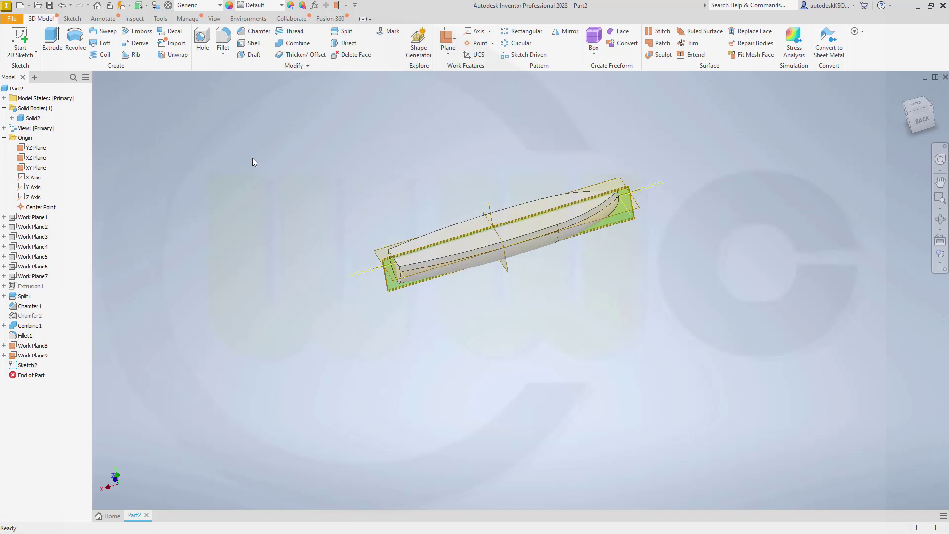
Step: Extrude the narrow rectangle from Work Plane5 to Work Plane7 and join it to the hull as a keel
{"action": "left_click", "coordinate": [52, 42]}
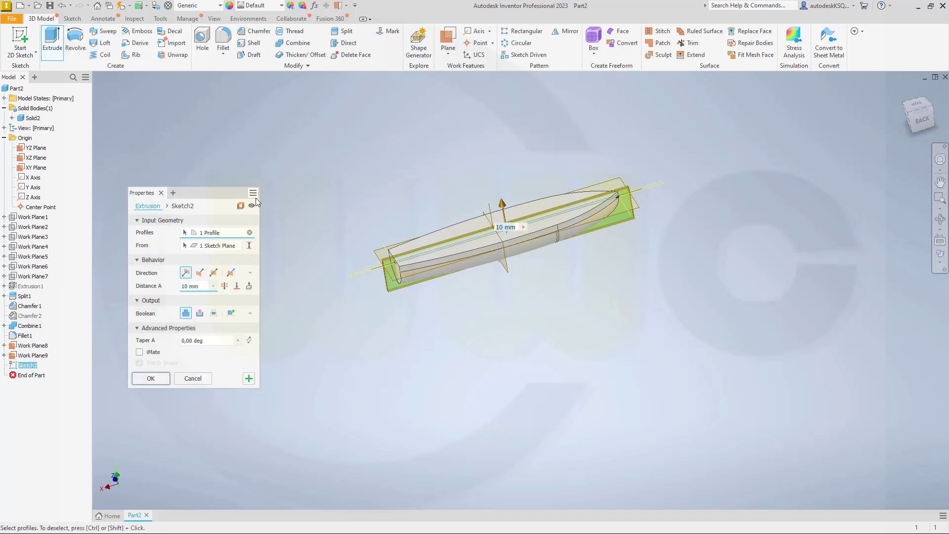
{"action": "left_click", "coordinate": [248, 245]}
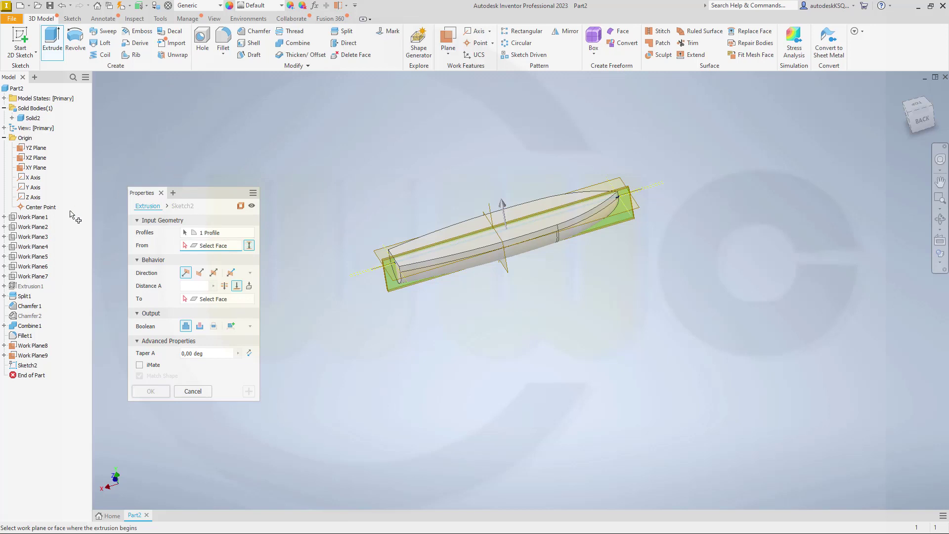
{"action": "left_click", "coordinate": [44, 258]}
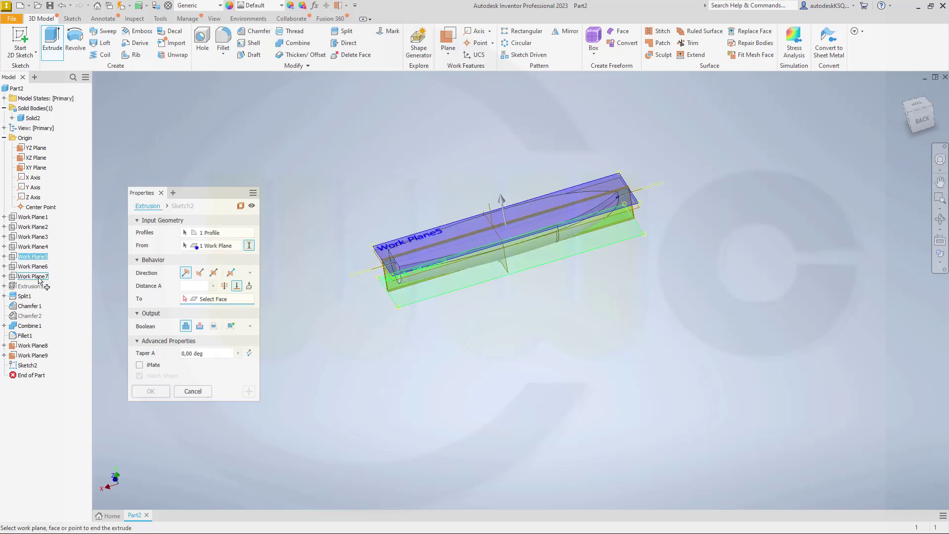
{"action": "left_click", "coordinate": [40, 278]}
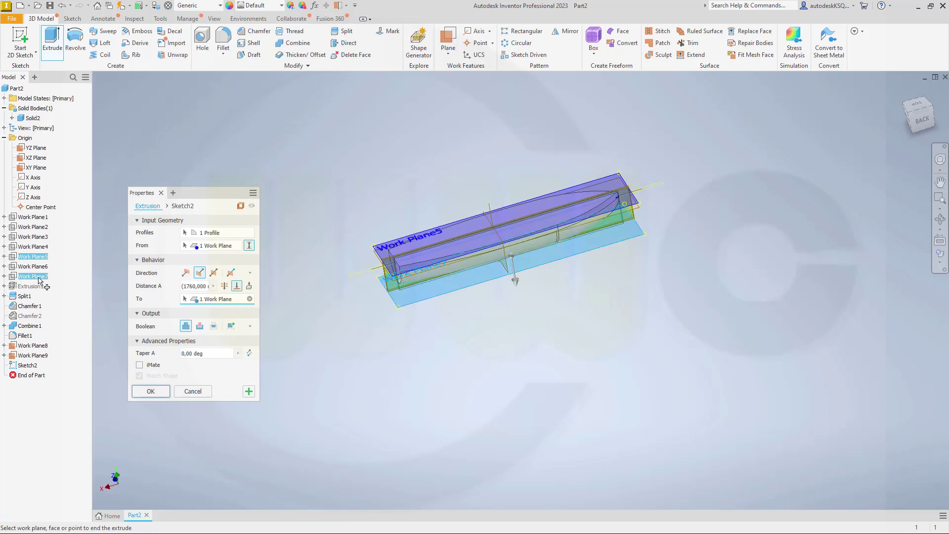
{"action": "left_click", "coordinate": [150, 392]}
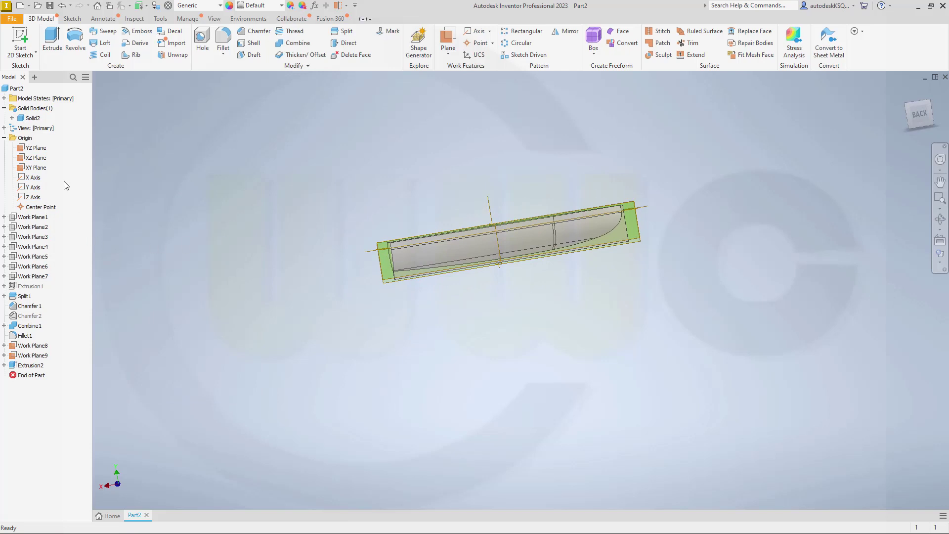
Step: Hide all the origin planes, the origin axes and the center point
{"action": "right_click", "coordinate": [28, 141]}
{"action": "left_click", "coordinate": [29, 187]}
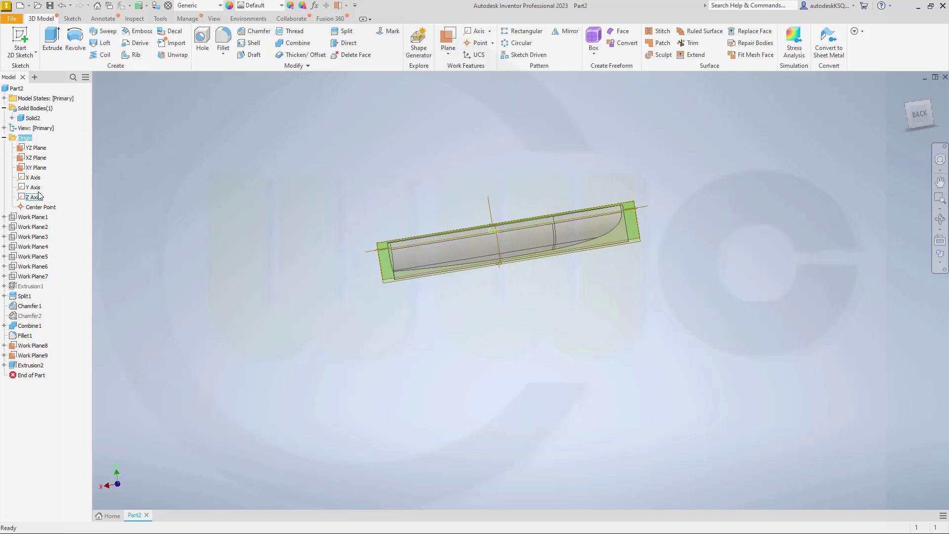
{"action": "left_click", "coordinate": [43, 148]}
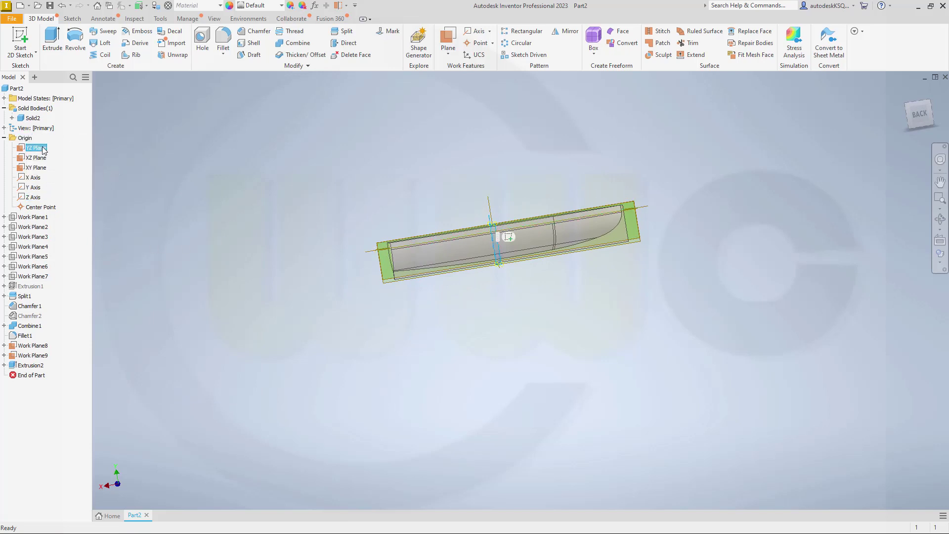
{"action": "left_click", "coordinate": [38, 208], "text": "shift"}
{"action": "right_click", "coordinate": [38, 206]}
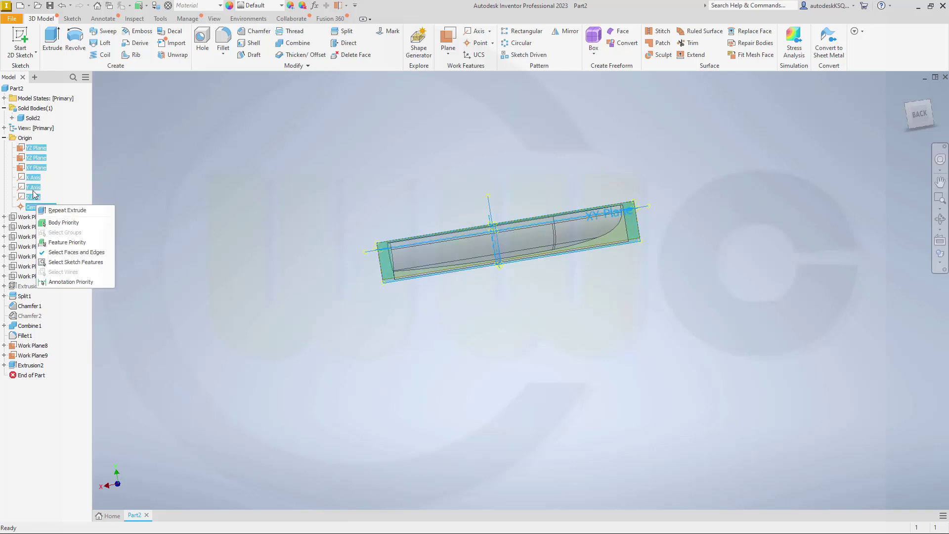
{"action": "right_click", "coordinate": [33, 187]}
{"action": "left_click", "coordinate": [57, 243]}
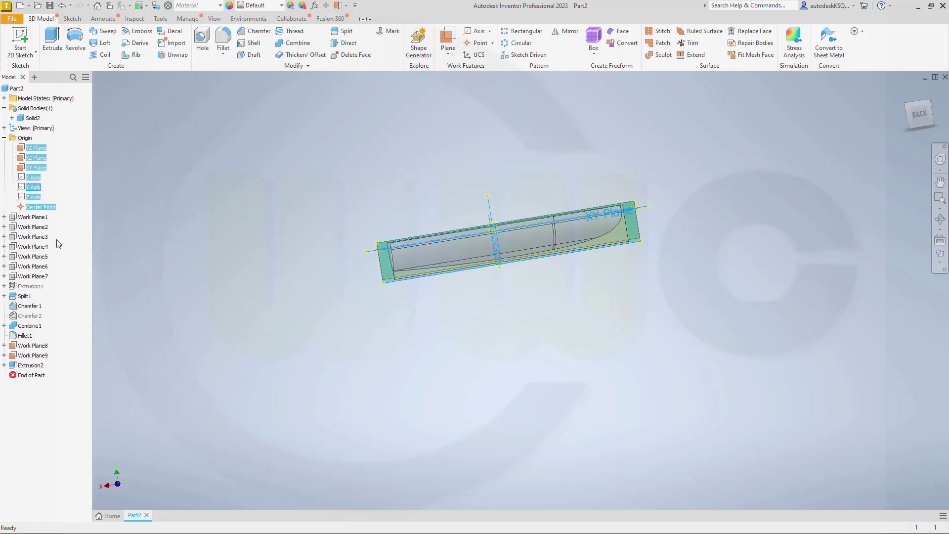
Step: Hide Work Plane8 and Work Plane9
{"action": "scroll", "coordinate": [456, 214], "scroll_direction": "up", "scroll_amount": 3}
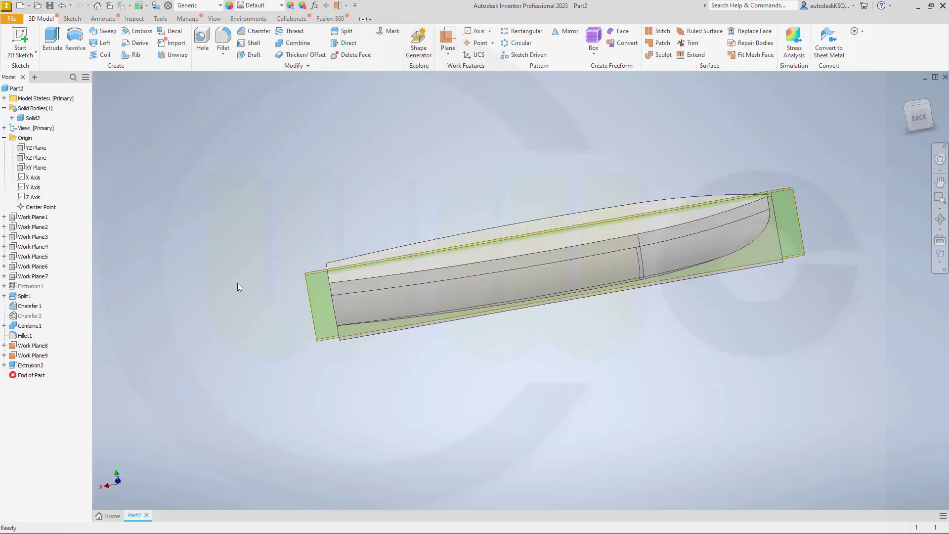
{"action": "left_click", "coordinate": [31, 345]}
{"action": "left_click", "coordinate": [31, 355], "text": "shift"}
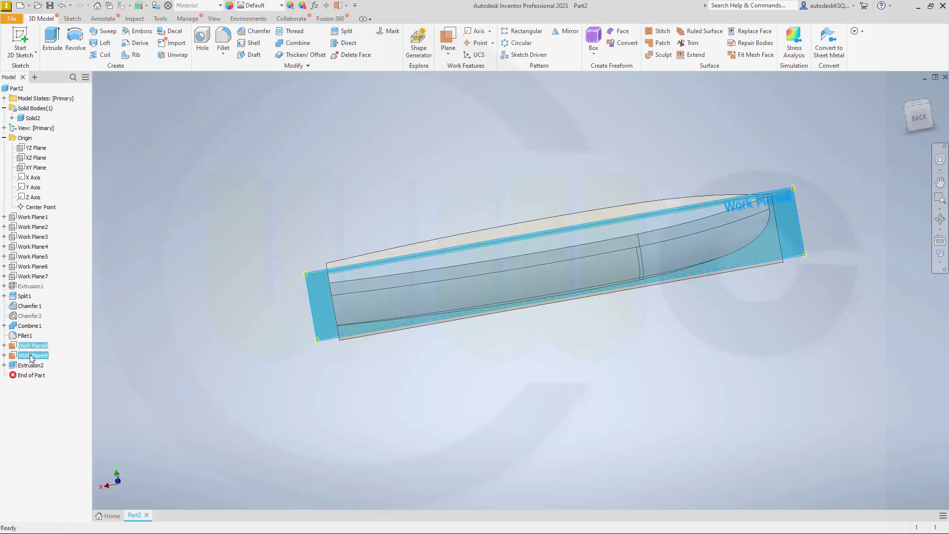
{"action": "right_click", "coordinate": [31, 357]}
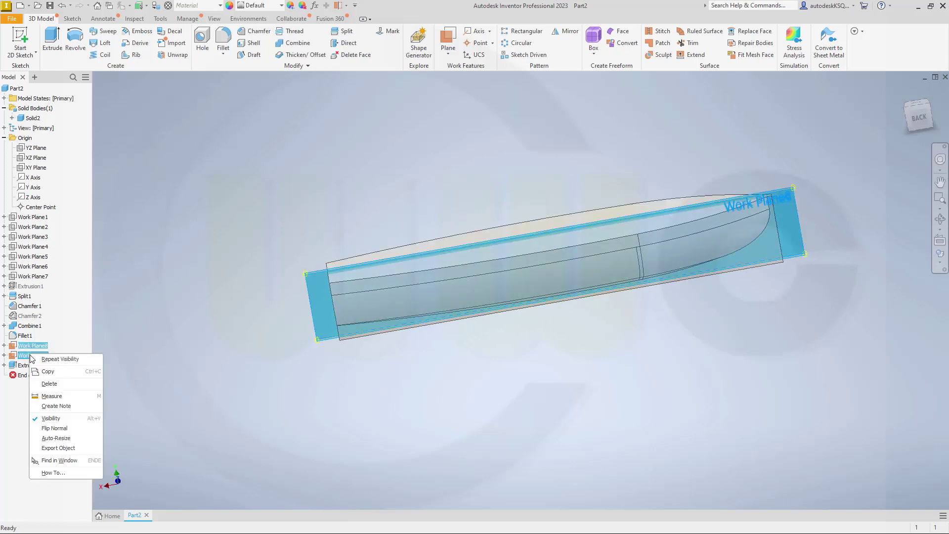
{"action": "left_click", "coordinate": [49, 418]}
Step: Fillet the lower front corner edge of the keel with a radius of 1350 mm
{"action": "mouse_move", "coordinate": [456, 255]}
{"action": "middle_mouse_down", "text": "shift"}
{"action": "mouse_move", "coordinate": [511, 197]}
{"action": "mouse_move", "coordinate": [504, 187]}
{"action": "middle_mouse_up", "text": "shift"}
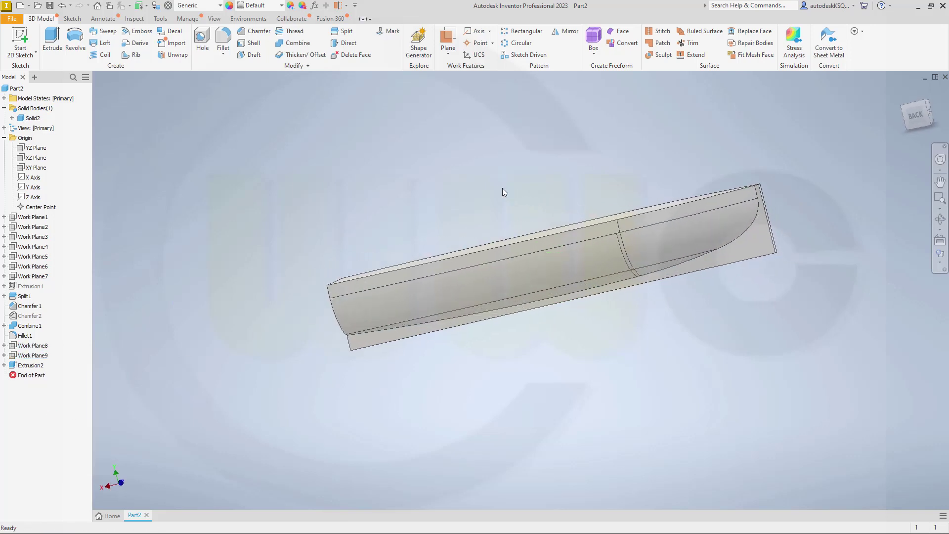
{"action": "left_click", "coordinate": [223, 40]}
{"action": "scroll", "coordinate": [791, 245], "scroll_direction": "up", "scroll_amount": 3}
{"action": "mouse_move", "coordinate": [794, 274]}
{"action": "middle_mouse_down", "text": "shift"}
{"action": "mouse_move", "coordinate": [773, 292]}
{"action": "mouse_move", "coordinate": [698, 297]}
{"action": "middle_mouse_up", "text": "shift"}
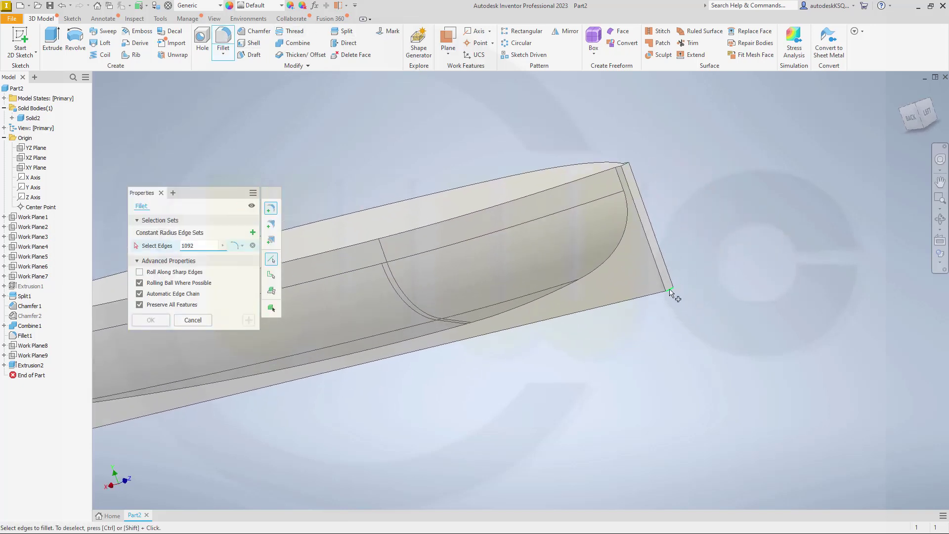
{"action": "left_click", "coordinate": [670, 290]}
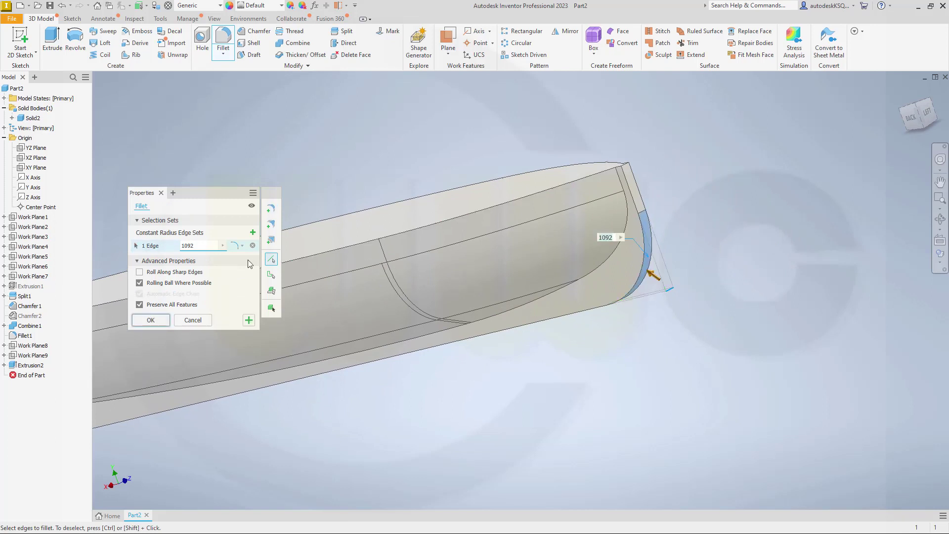
{"action": "type", "text": "13"}
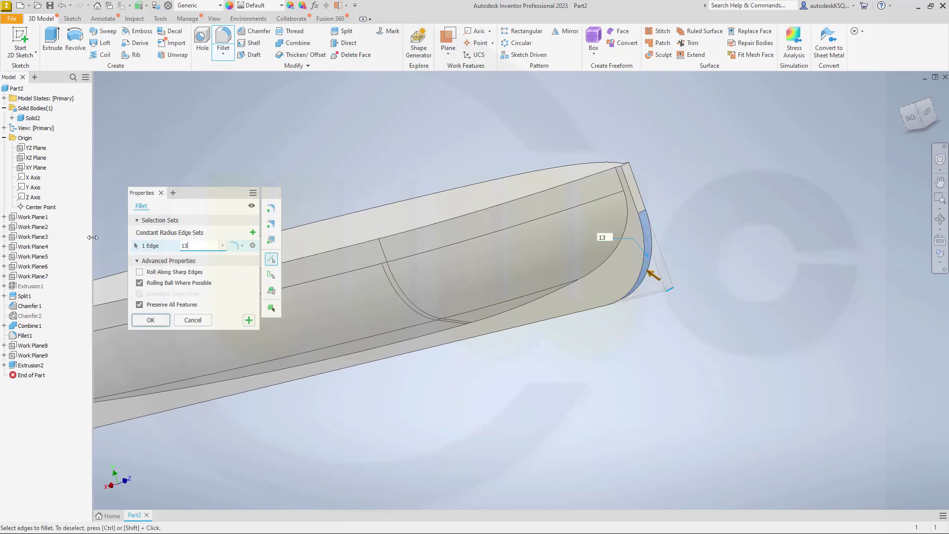
{"action": "type", "text": "50"}
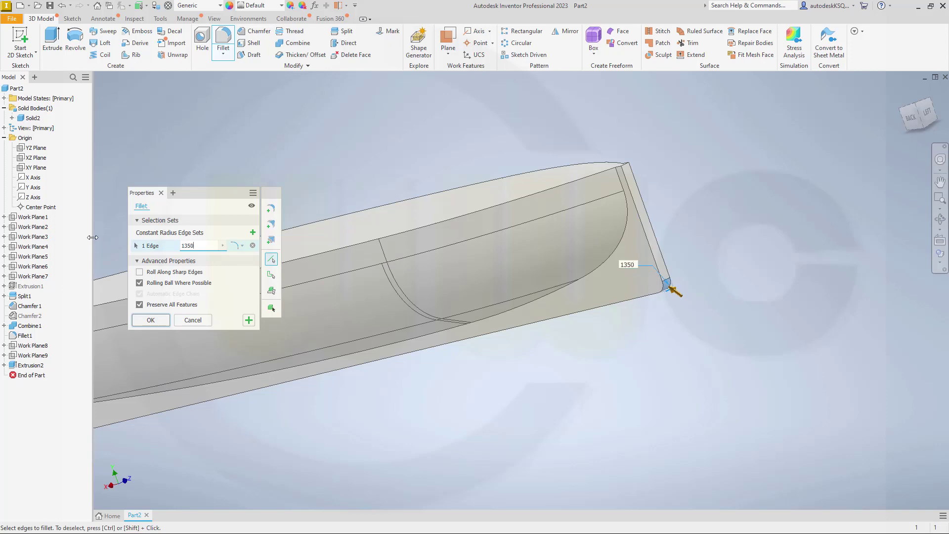
{"action": "key", "text": "Return"}
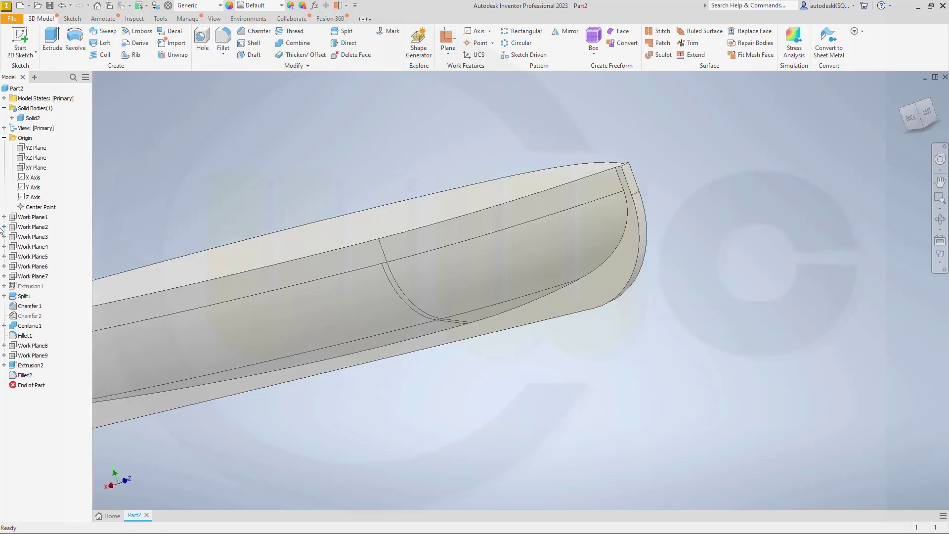
Step: Fillet the edge chains where the keel meets the hull on both sides with a 5000 mm radius
{"action": "mouse_move", "coordinate": [286, 229]}
{"action": "middle_mouse_down", "text": "shift"}
{"action": "mouse_move", "coordinate": [504, 191]}
{"action": "mouse_move", "coordinate": [420, 276]}
{"action": "mouse_move", "coordinate": [417, 214]}
{"action": "mouse_move", "coordinate": [403, 258]}
{"action": "mouse_move", "coordinate": [447, 271]}
{"action": "mouse_move", "coordinate": [411, 197]}
{"action": "middle_mouse_up", "text": "shift"}
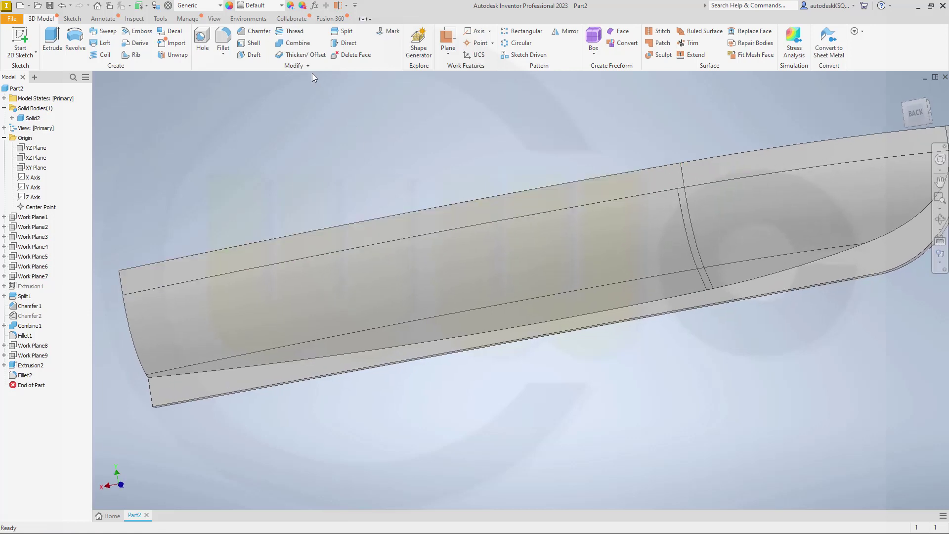
{"action": "key", "text": "f"}
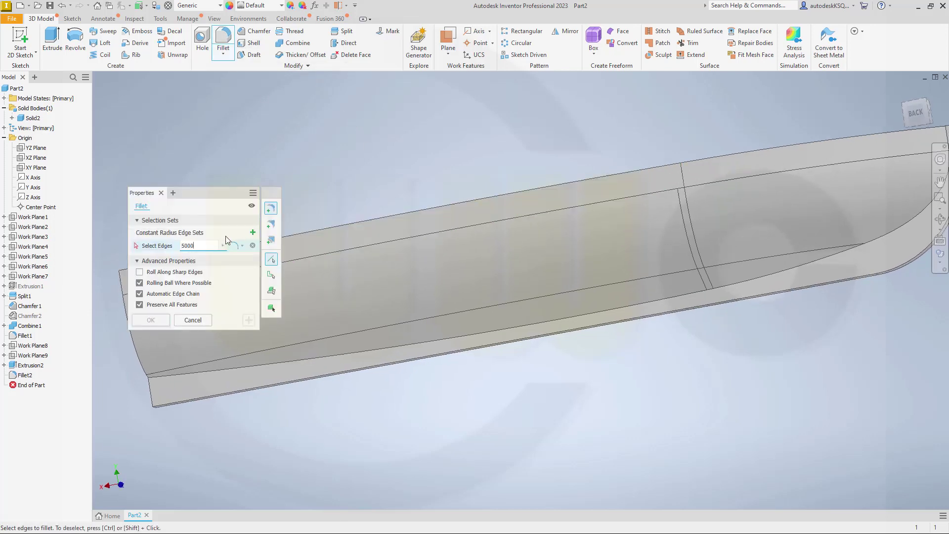
{"action": "left_click", "coordinate": [345, 379]}
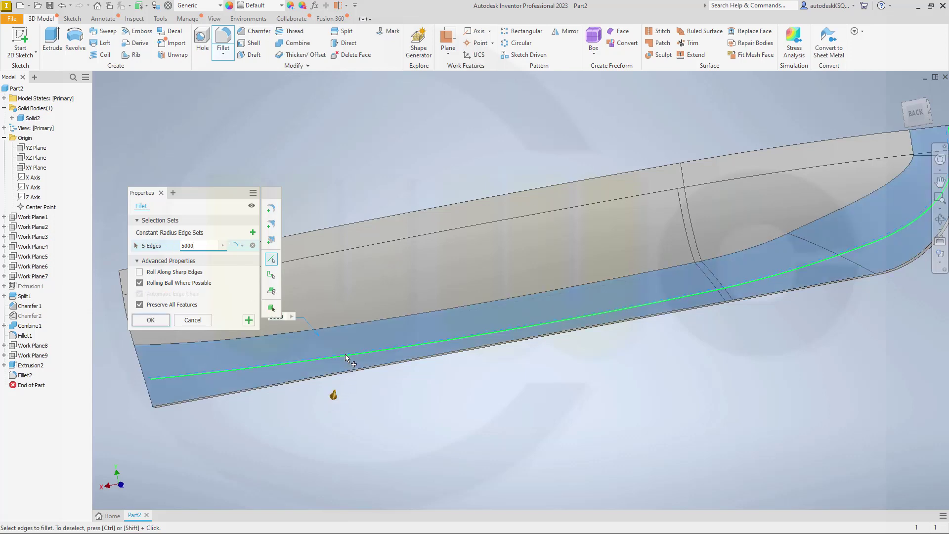
{"action": "mouse_move", "coordinate": [627, 362]}
{"action": "middle_mouse_down", "text": "shift"}
{"action": "mouse_move", "coordinate": [572, 364]}
{"action": "mouse_move", "coordinate": [492, 396]}
{"action": "mouse_move", "coordinate": [455, 354]}
{"action": "middle_mouse_up", "text": "shift"}
{"action": "left_click", "coordinate": [360, 254]}
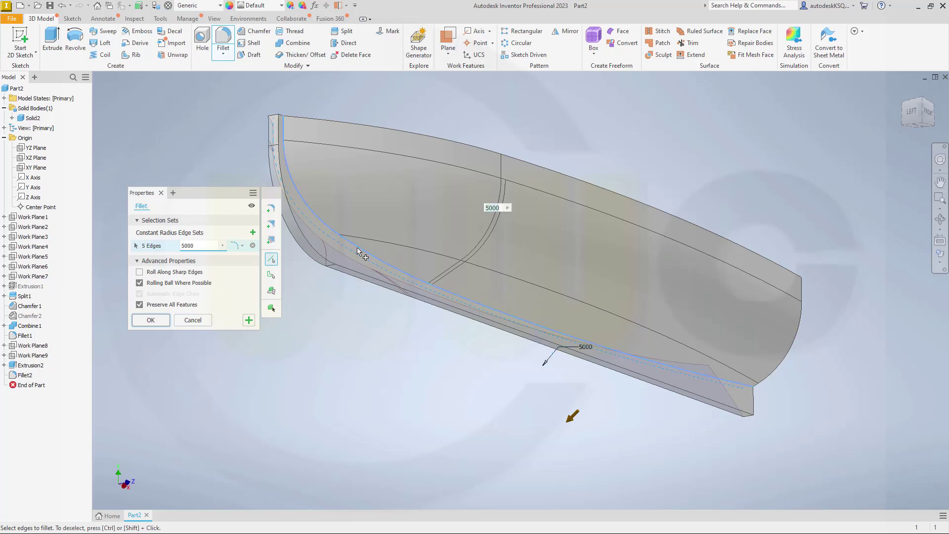
{"action": "middle_click_drag", "start_coordinate": [361, 254], "coordinate": [233, 294], "text": "shift"}
{"action": "left_click", "coordinate": [159, 321]}
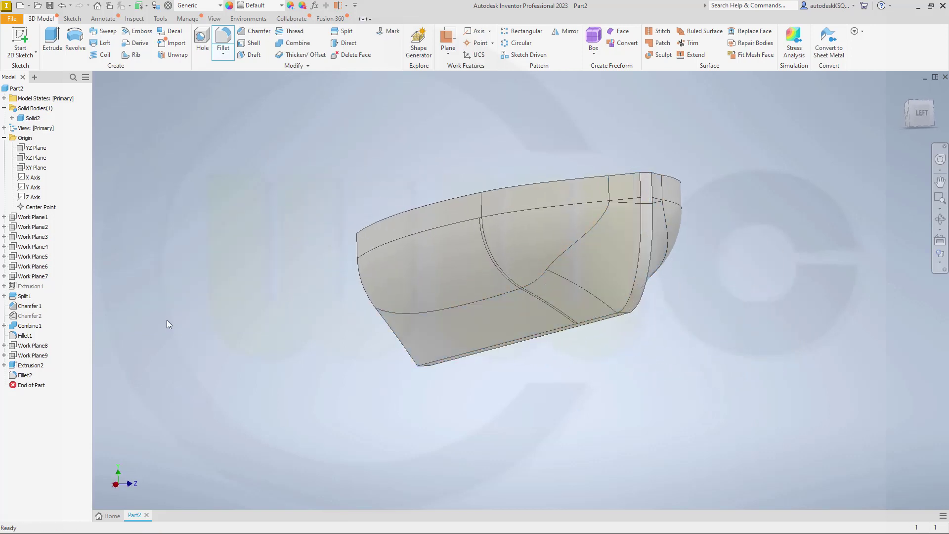
Step: Inspect the keel-to-hull fillet from several sides and review its settings without changing them
{"action": "middle_click_drag", "start_coordinate": [383, 311], "coordinate": [75, 371], "text": "shift"}
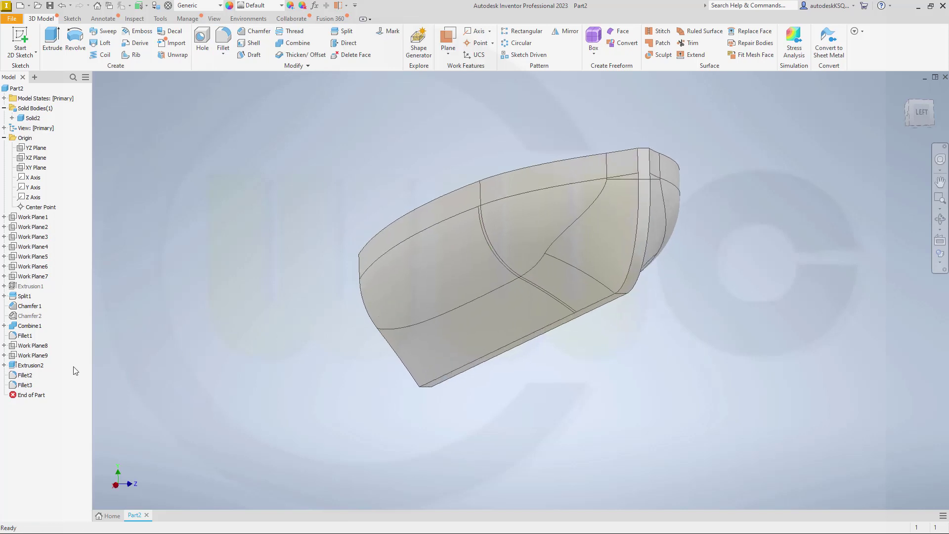
{"action": "double_click", "coordinate": [25, 385]}
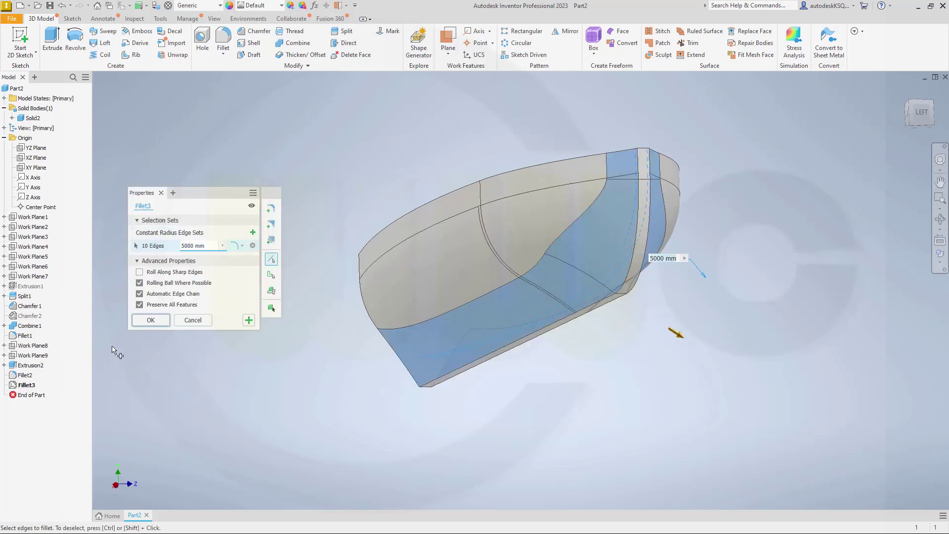
{"action": "left_click", "coordinate": [151, 321]}
{"action": "middle_click_drag", "start_coordinate": [307, 263], "coordinate": [239, 273], "text": "shift"}
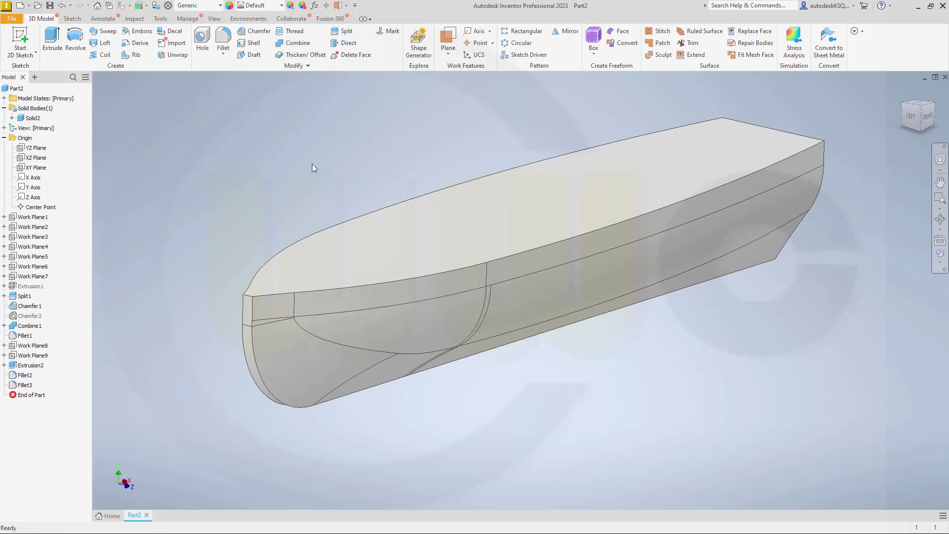
Step: Start a new sketch on the XY Plane and hide the hull's solid body
{"action": "middle_click_drag", "start_coordinate": [313, 164], "coordinate": [452, 209], "text": "shift"}
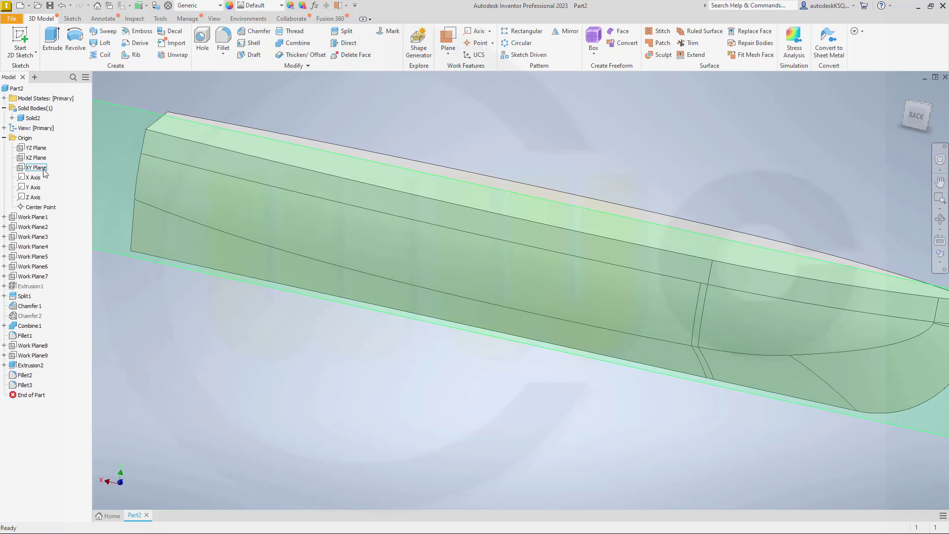
{"action": "left_click", "coordinate": [37, 169]}
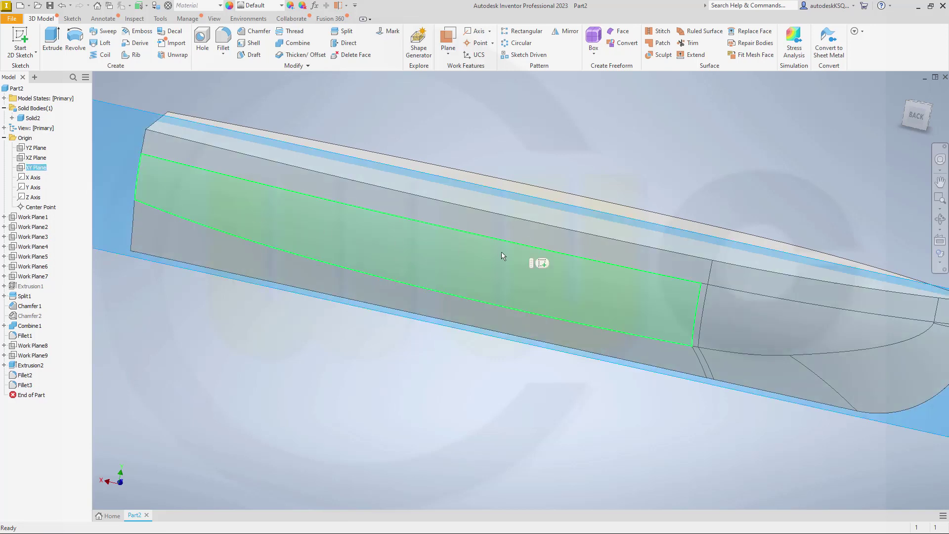
{"action": "key", "text": "s"}
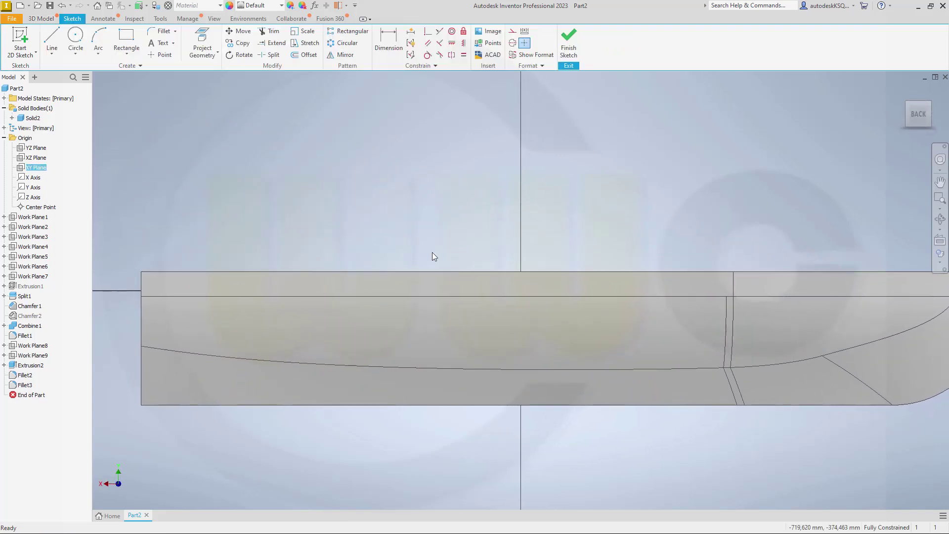
{"action": "right_click", "coordinate": [33, 119]}
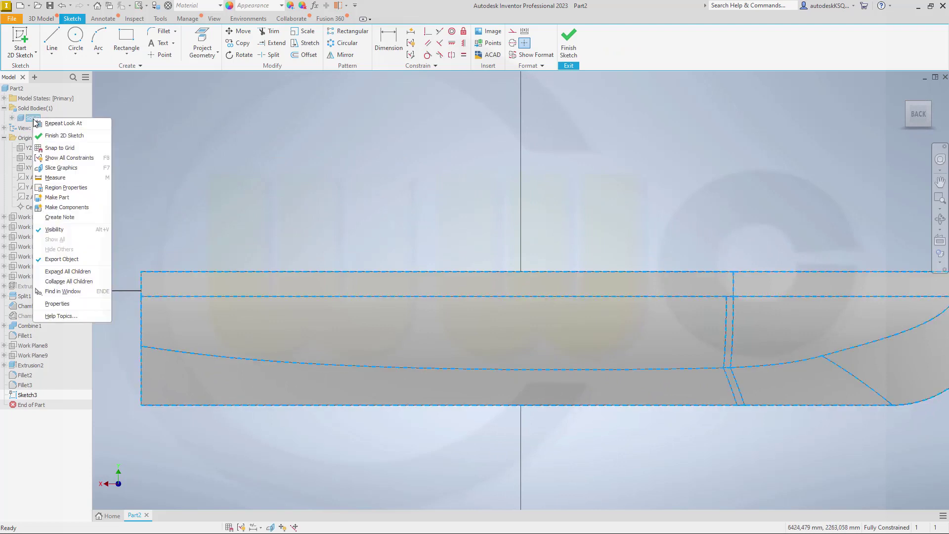
{"action": "left_click", "coordinate": [51, 229]}
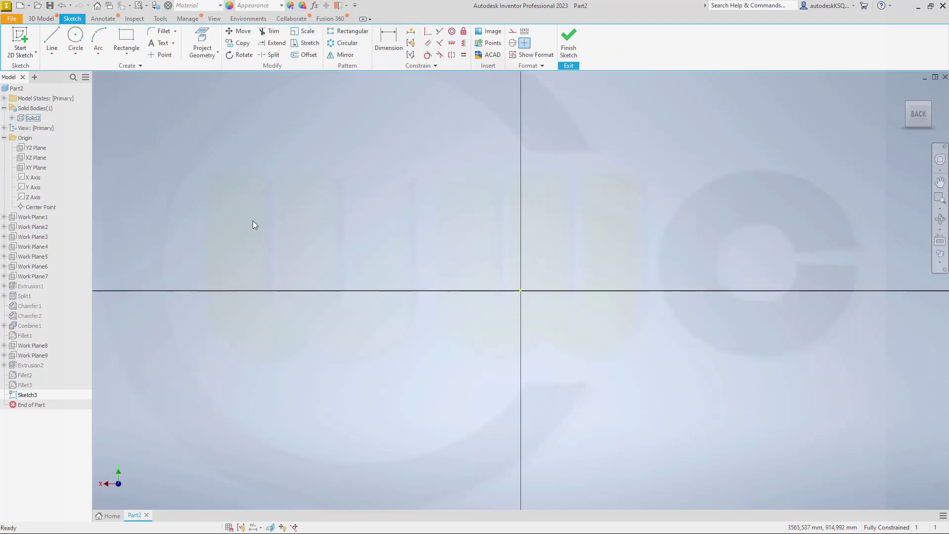
Step: Sketch a horizontal line below the horizontal axis with a long tangent arc rising from its end, and make the line construction geometry
{"action": "mouse_move", "coordinate": [442, 348]}
{"action": "middle_mouse_down"}
{"action": "mouse_move", "coordinate": [519, 244]}
{"action": "mouse_move", "coordinate": [523, 269]}
{"action": "middle_mouse_up"}
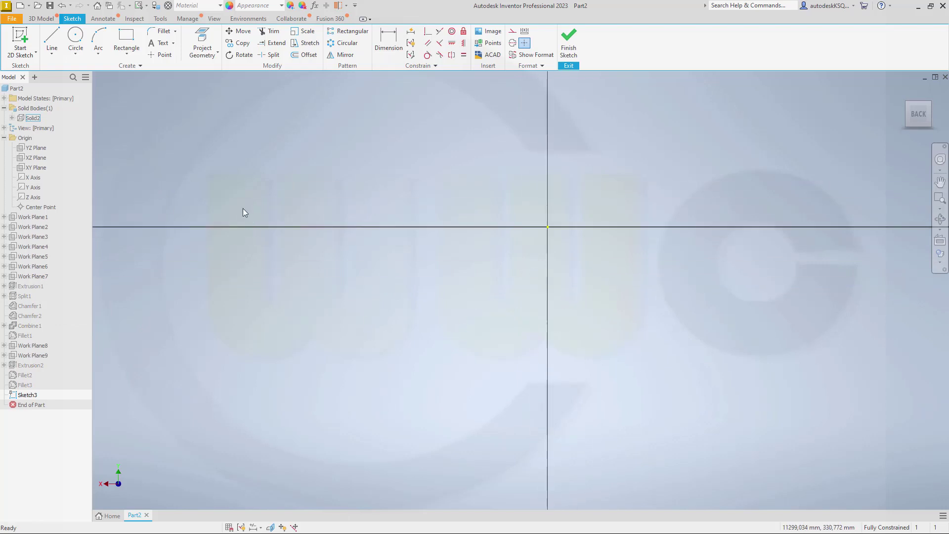
{"action": "left_click", "coordinate": [51, 34]}
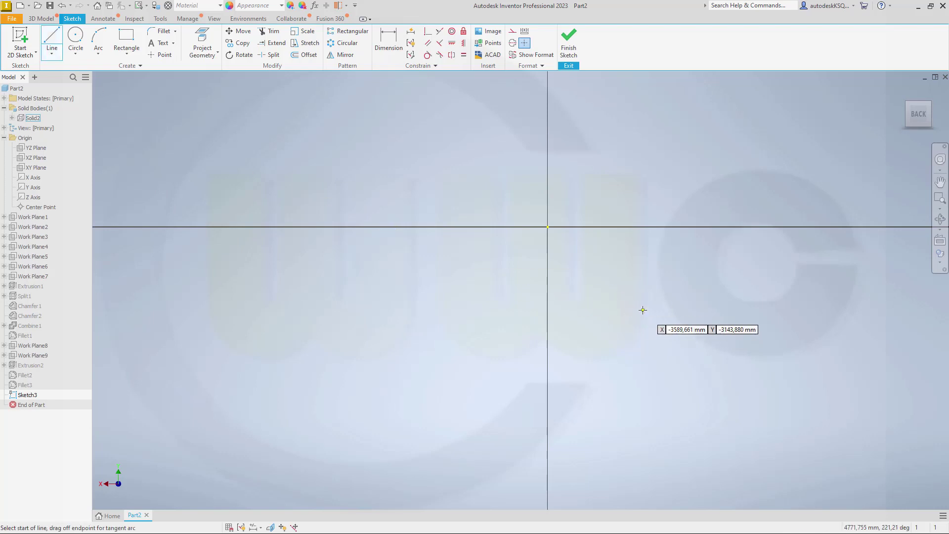
{"action": "left_click", "coordinate": [643, 310]}
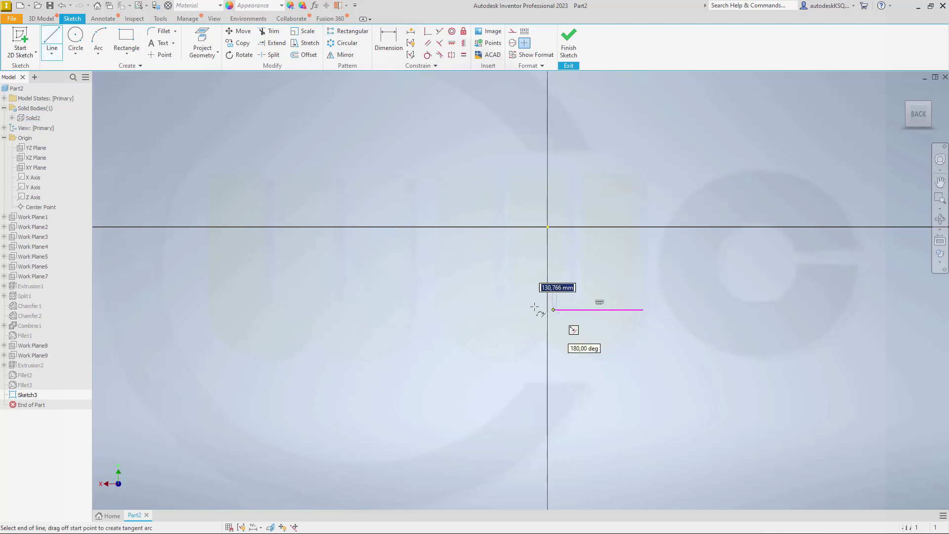
{"action": "left_click_drag", "start_coordinate": [553, 309], "coordinate": [228, 244]}
{"action": "key", "text": "Escape"}
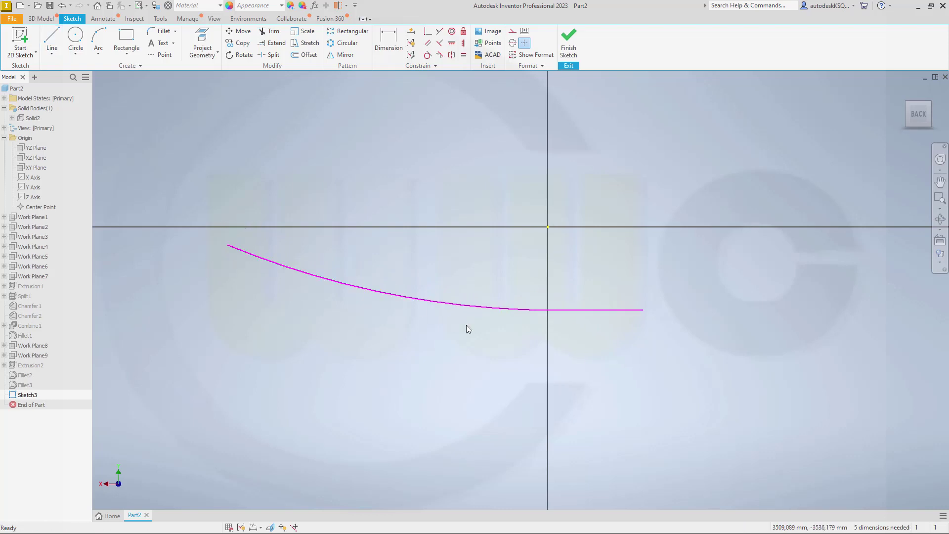
{"action": "left_click", "coordinate": [585, 311]}
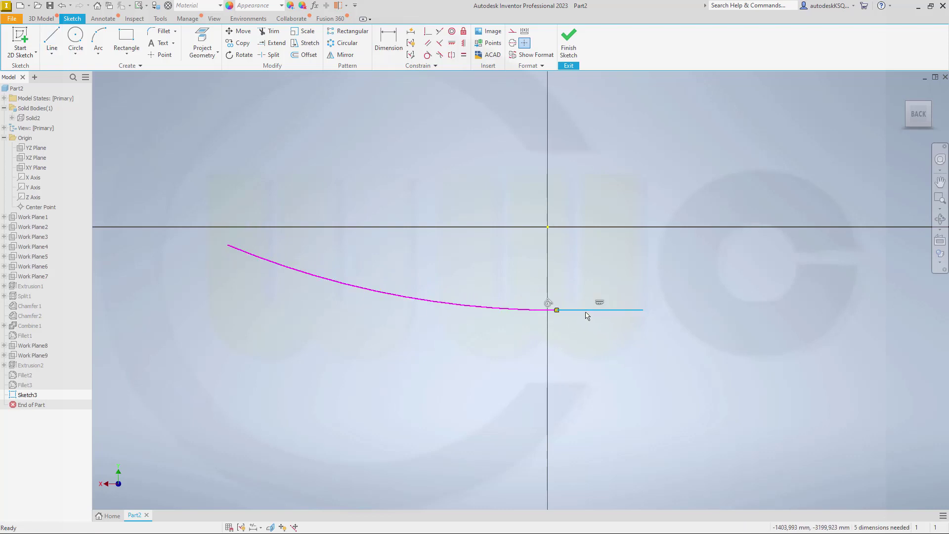
{"action": "left_click", "coordinate": [512, 32]}
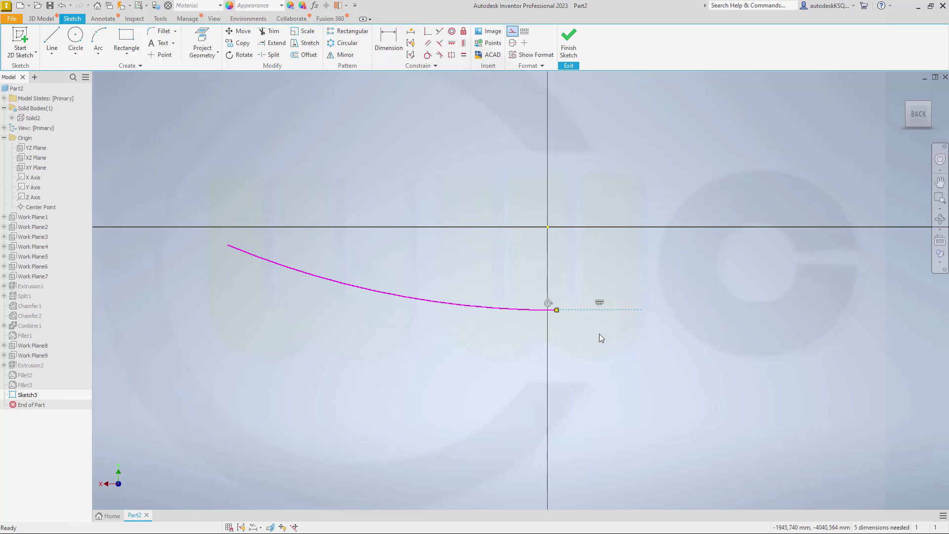
Step: Project the work planes at the keel's bottom and the bow end into the sketch, and make the hull's solid body visible
{"action": "scroll", "coordinate": [596, 331], "scroll_direction": "up", "scroll_amount": 3}
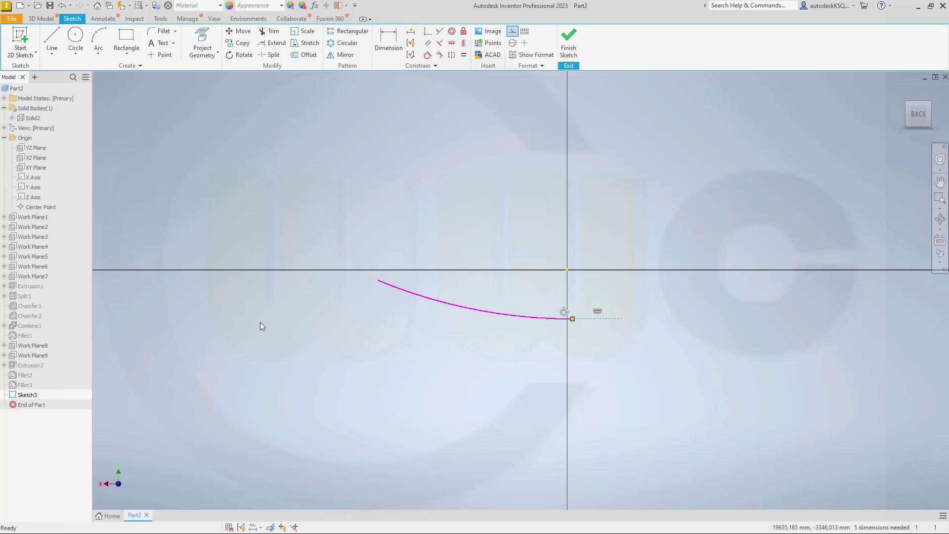
{"action": "left_click", "coordinate": [206, 40]}
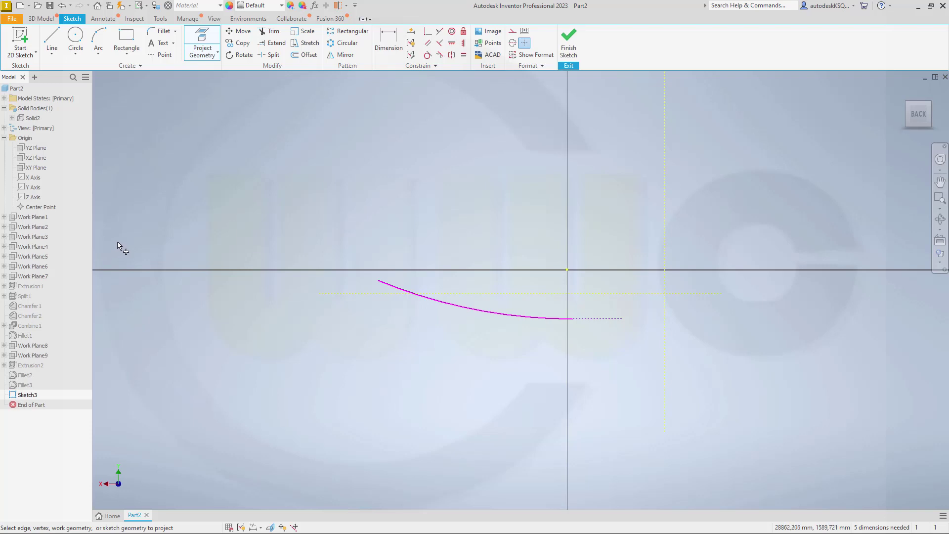
{"action": "right_click", "coordinate": [33, 117]}
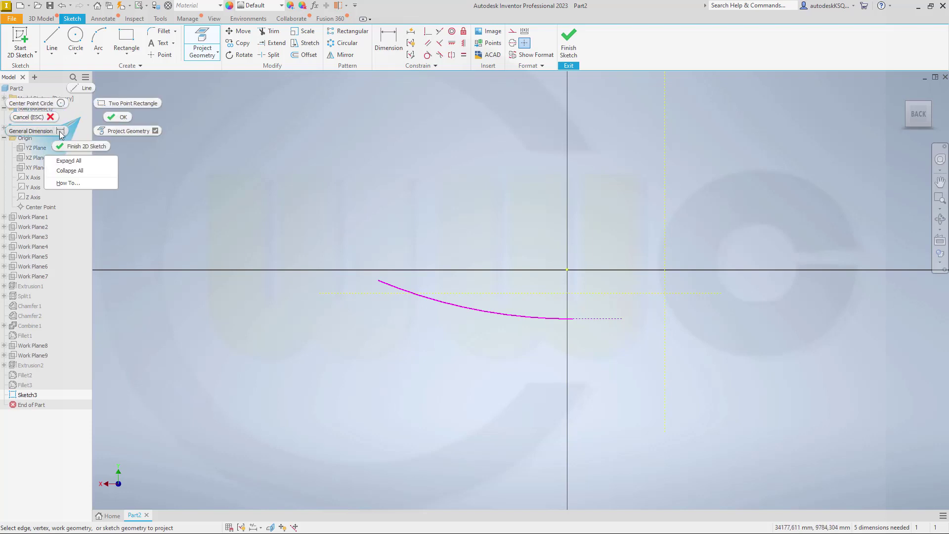
{"action": "key", "text": "Escape"}
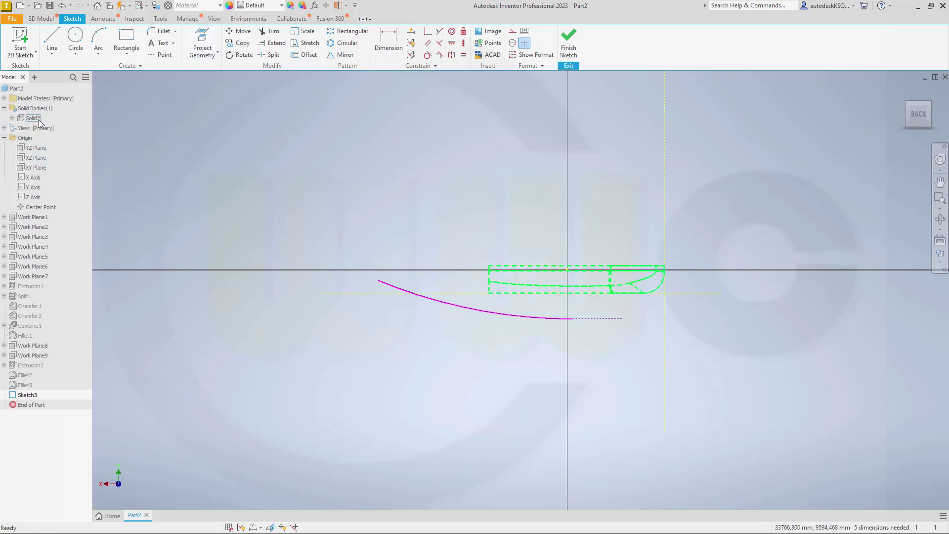
{"action": "right_click", "coordinate": [35, 119]}
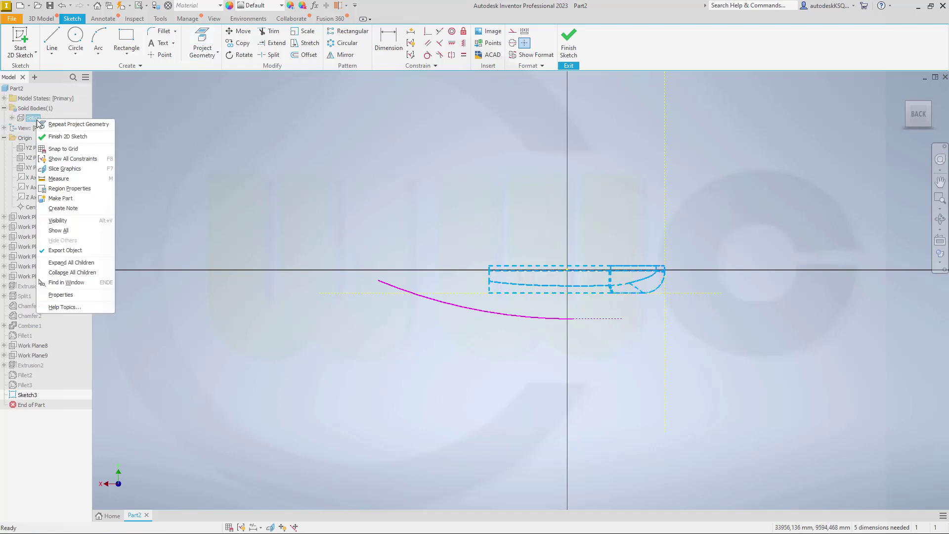
{"action": "left_click", "coordinate": [60, 220]}
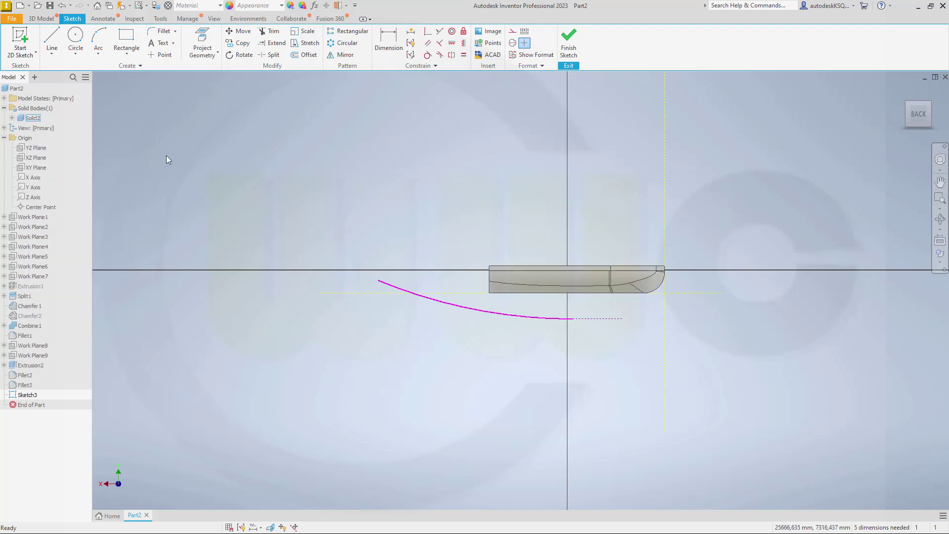
Step: Project Work Plane3 at the stern into the sketch and hide the hull's solid body
{"action": "left_click", "coordinate": [204, 46]}
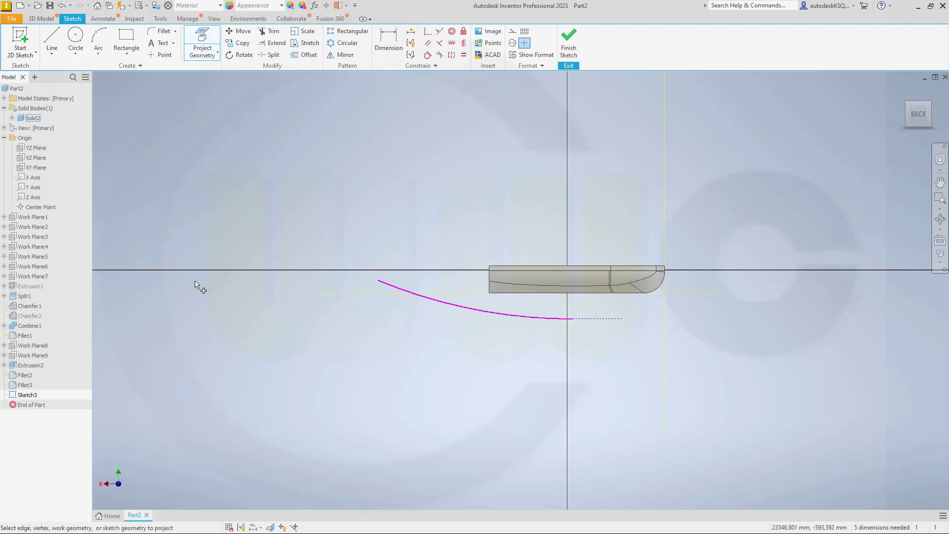
{"action": "left_click", "coordinate": [41, 237]}
{"action": "key", "text": "Escape"}
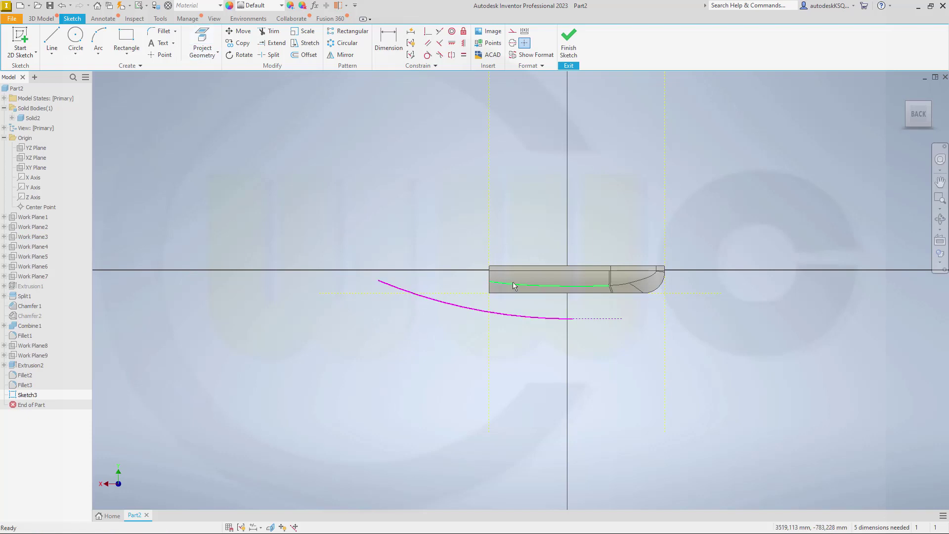
{"action": "right_click", "coordinate": [25, 118]}
{"action": "left_click", "coordinate": [55, 230]}
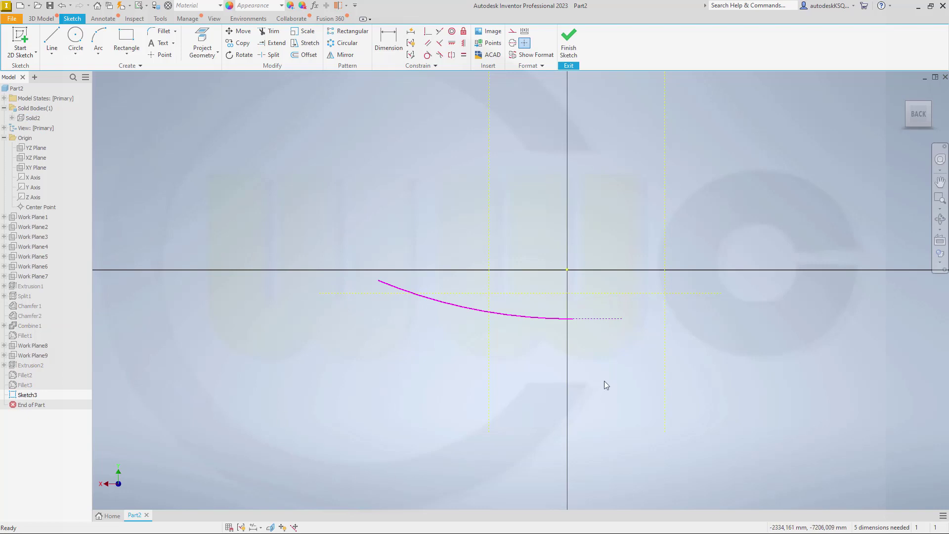
Step: Align the arc's lower endpoint vertically with the origin and delete the horizontal construction line
{"action": "scroll", "coordinate": [602, 336], "scroll_direction": "down", "scroll_amount": 3}
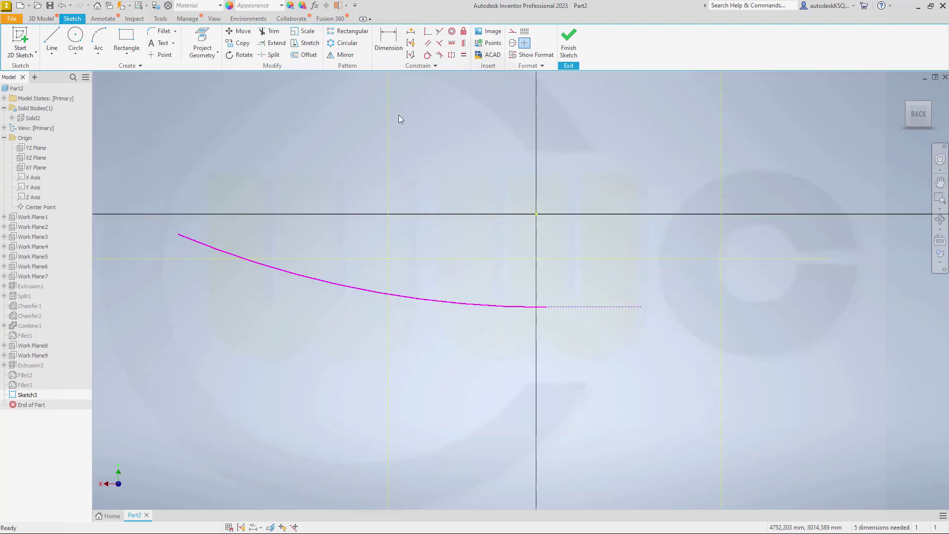
{"action": "left_click", "coordinate": [463, 42]}
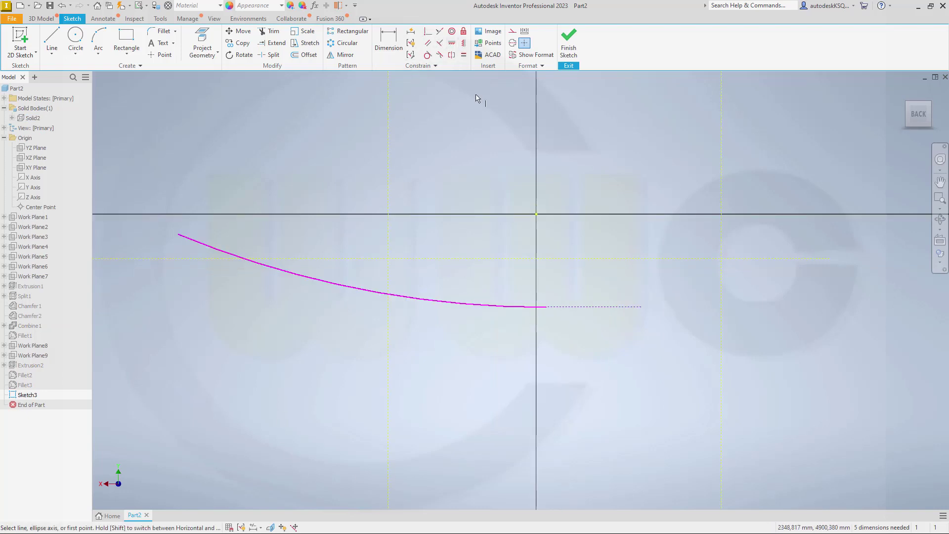
{"action": "left_click", "coordinate": [548, 307]}
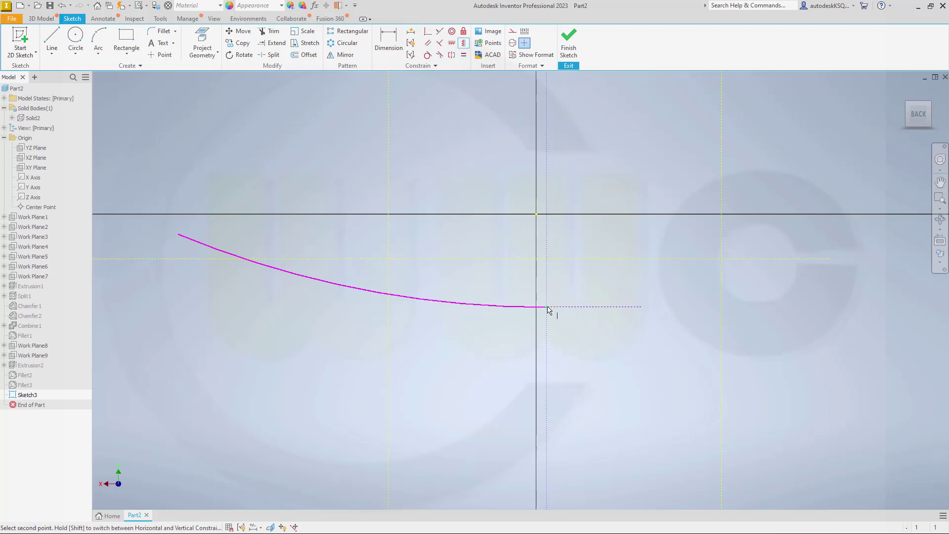
{"action": "left_click", "coordinate": [536, 215]}
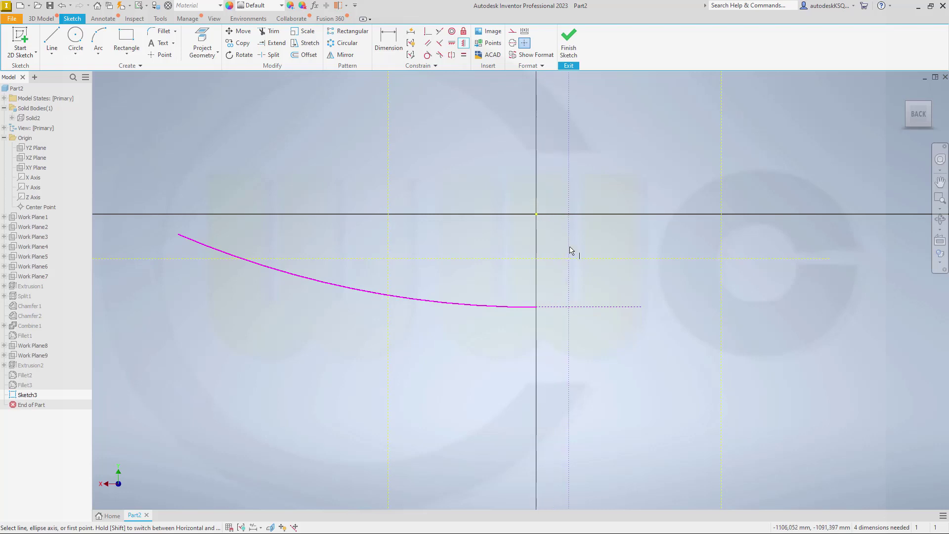
{"action": "key", "text": "Escape"}
{"action": "left_click", "coordinate": [588, 307]}
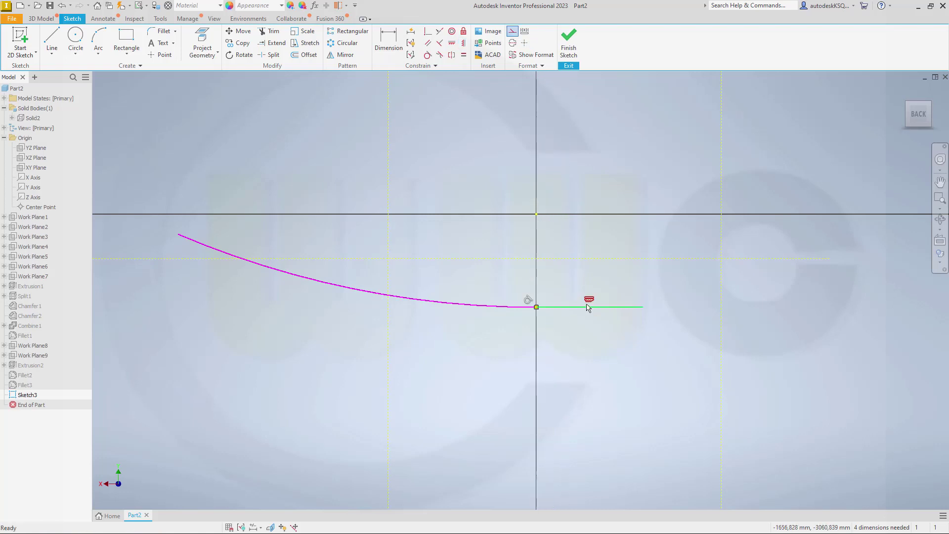
{"action": "key", "text": "Delete"}
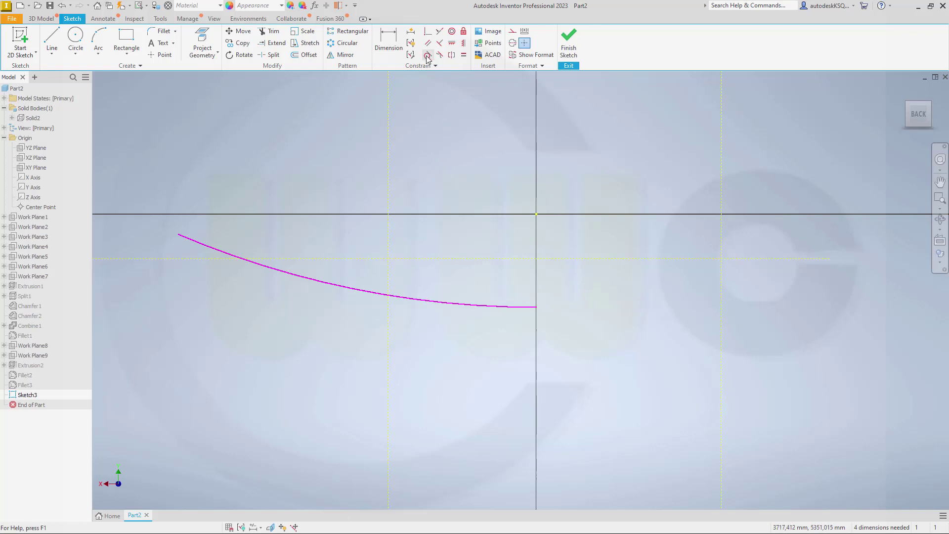
Step: Set the arc's radius to 16000 mm and make the arc tangent to the projected horizontal keel line
{"action": "left_click", "coordinate": [389, 39]}
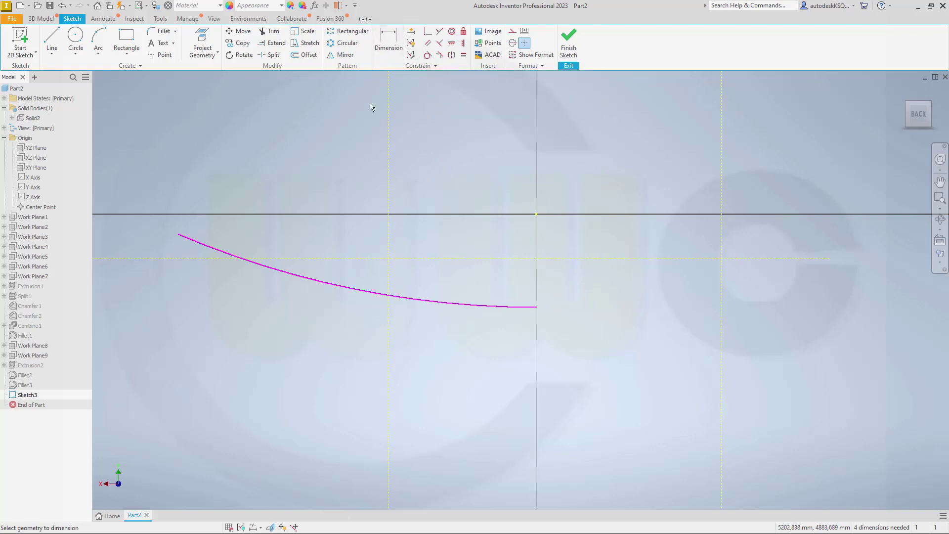
{"action": "left_click", "coordinate": [321, 280]}
{"action": "left_click", "coordinate": [343, 240]}
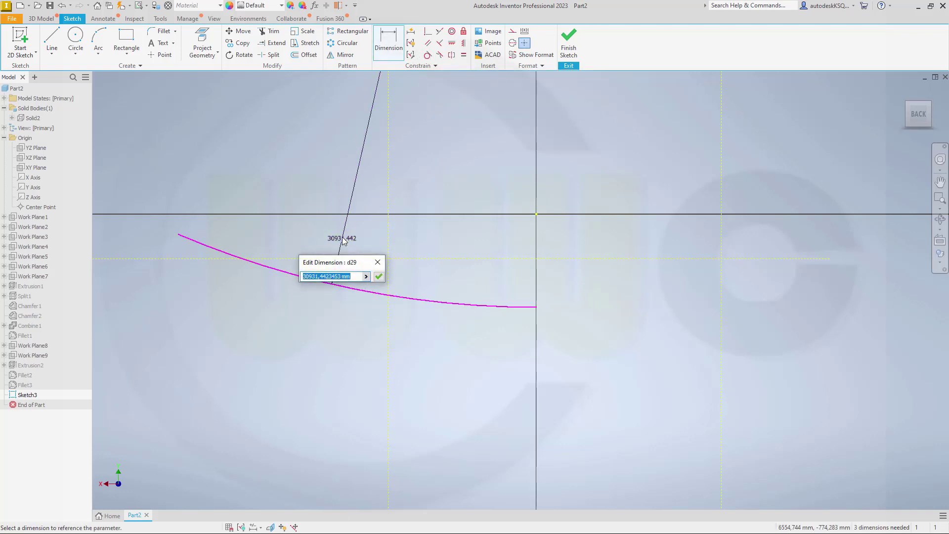
{"action": "type", "text": "16000"}
{"action": "key", "text": "Return"}
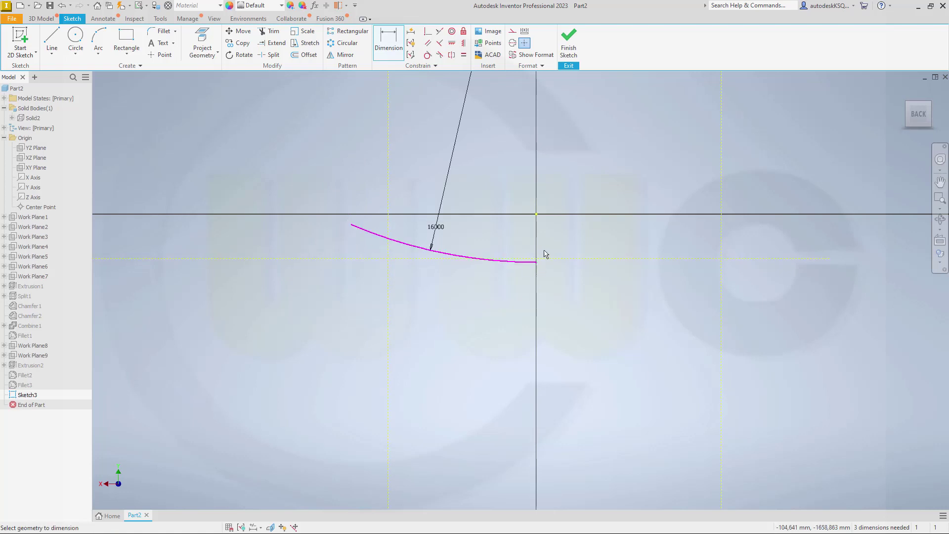
{"action": "left_click", "coordinate": [428, 54]}
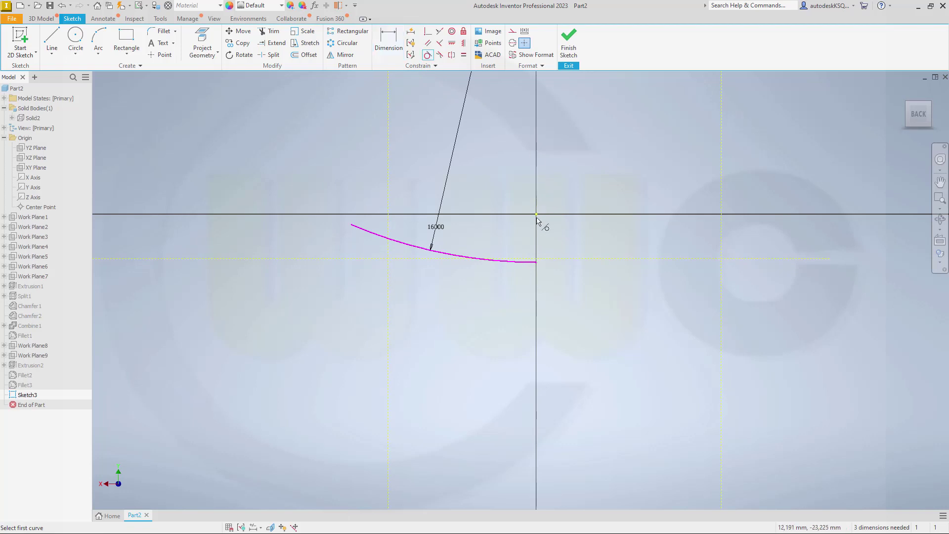
{"action": "left_click", "coordinate": [530, 263]}
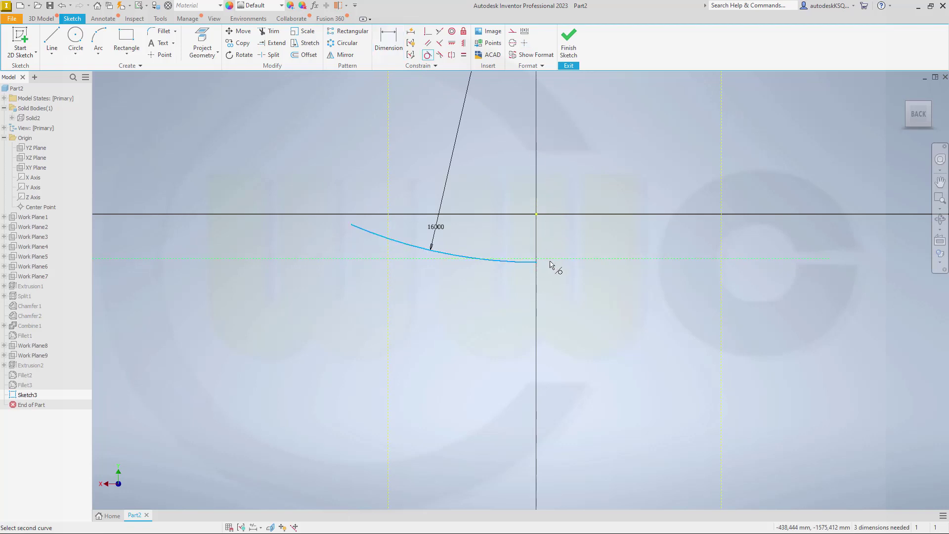
{"action": "left_click", "coordinate": [549, 263]}
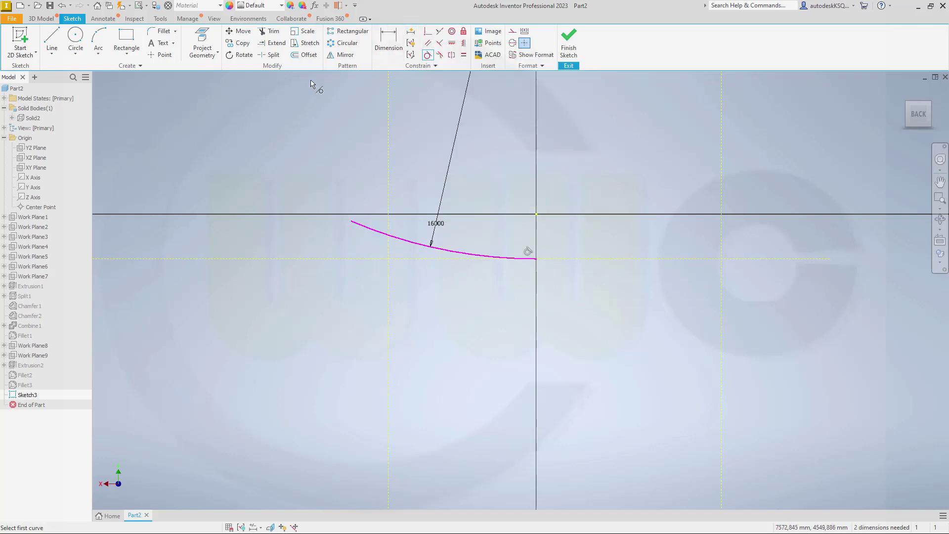
Step: Trim the part of the arc that extends beyond the projected stern line and finish the sketch
{"action": "left_click", "coordinate": [273, 34]}
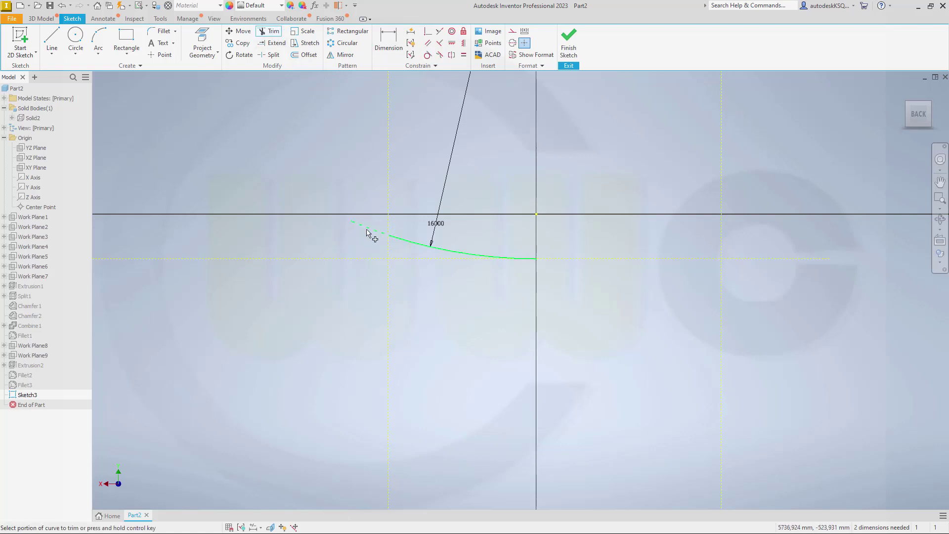
{"action": "left_click", "coordinate": [367, 231]}
{"action": "left_click", "coordinate": [568, 49]}
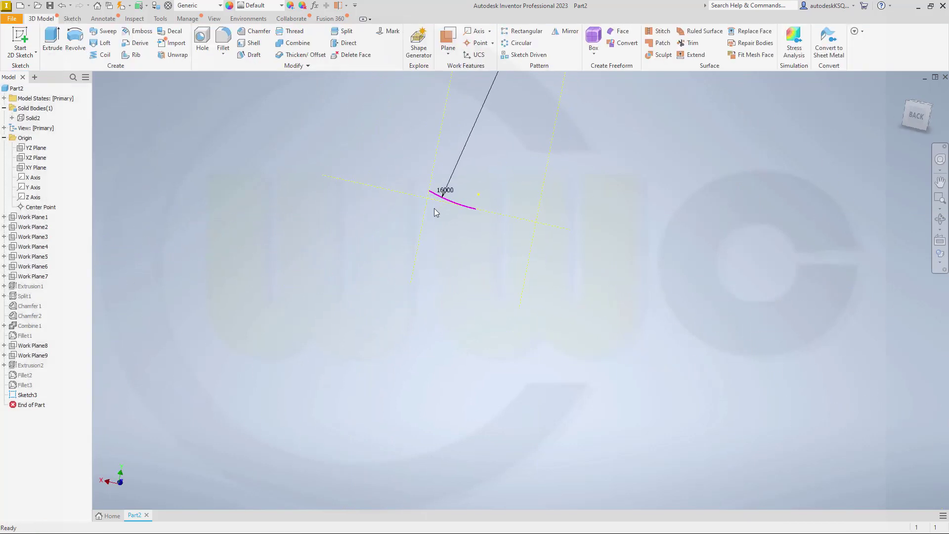
Step: Extrude the arc as a surface starting from Work Plane1 and ending at Work Plane2
{"action": "mouse_move", "coordinate": [422, 224]}
{"action": "middle_mouse_down", "text": "shift"}
{"action": "mouse_move", "coordinate": [403, 218]}
{"action": "mouse_move", "coordinate": [476, 221]}
{"action": "middle_mouse_up", "text": "shift"}
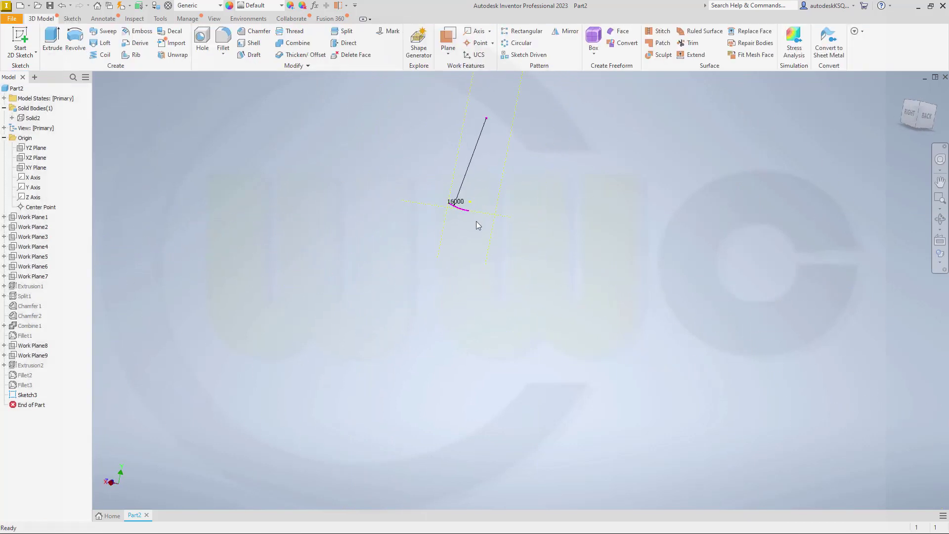
{"action": "scroll", "coordinate": [348, 272], "scroll_direction": "down", "scroll_amount": 8}
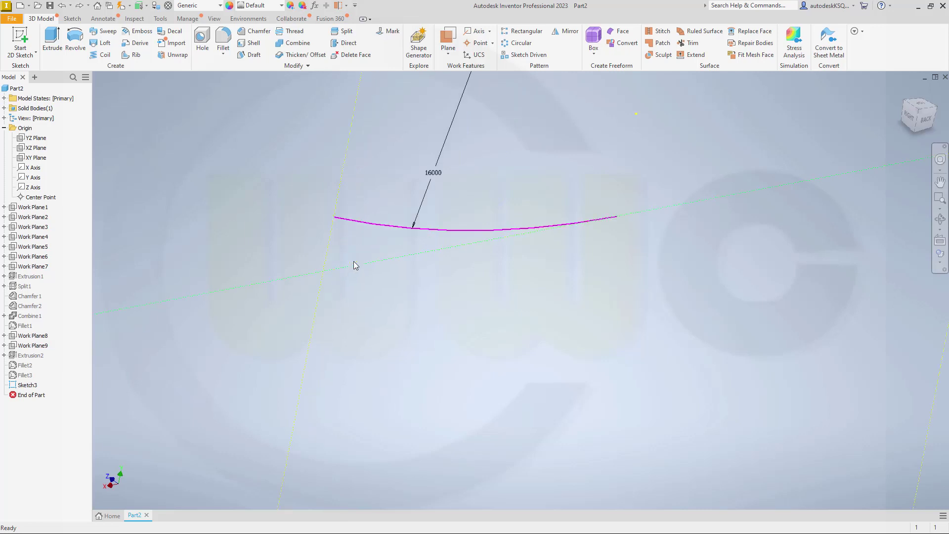
{"action": "left_click", "coordinate": [58, 48]}
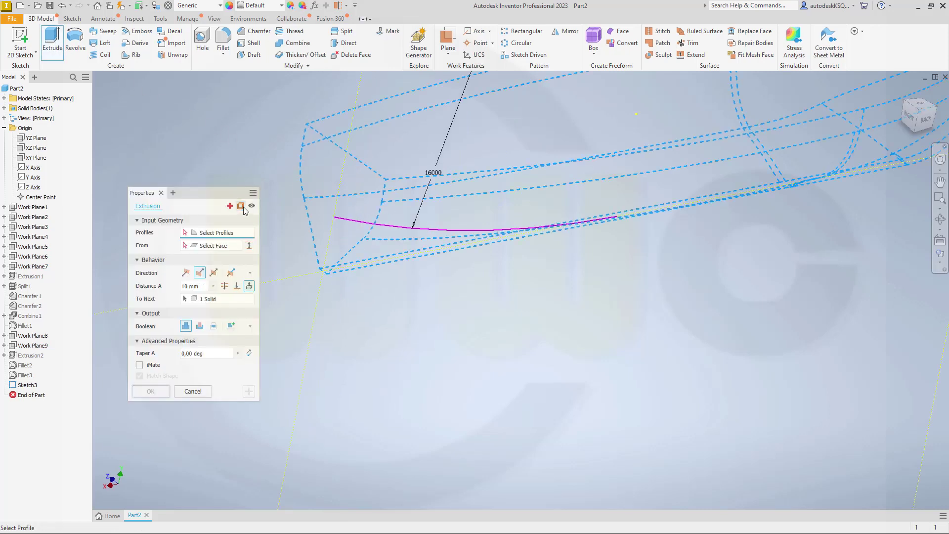
{"action": "left_click", "coordinate": [249, 245]}
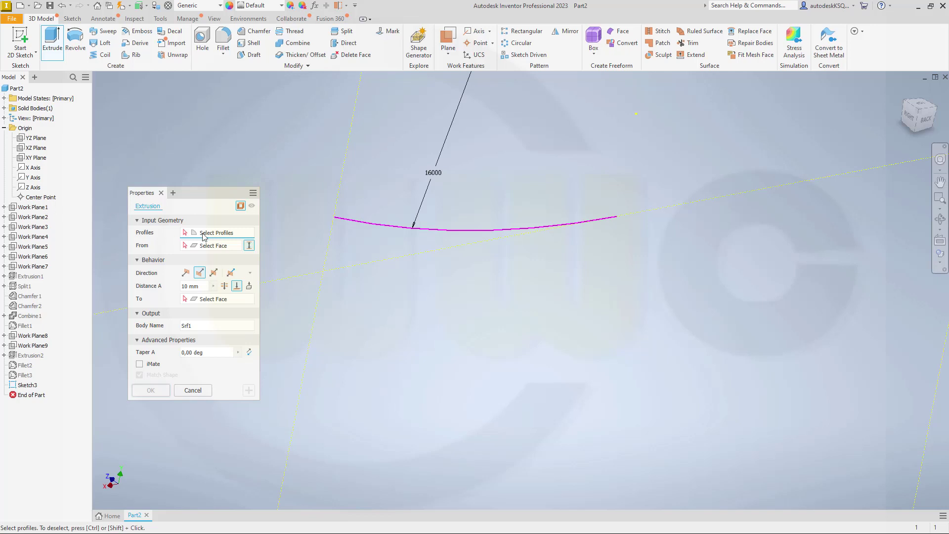
{"action": "left_click", "coordinate": [370, 227]}
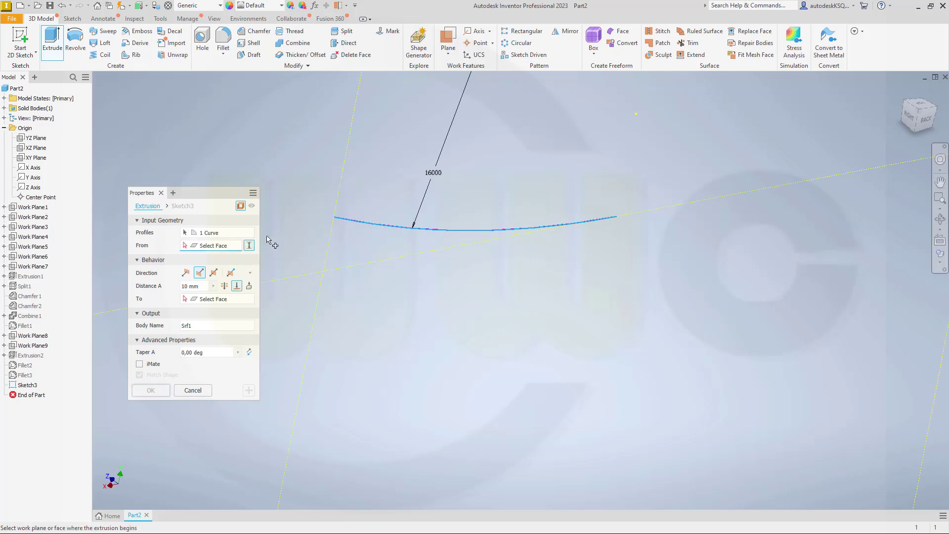
{"action": "left_click", "coordinate": [39, 207]}
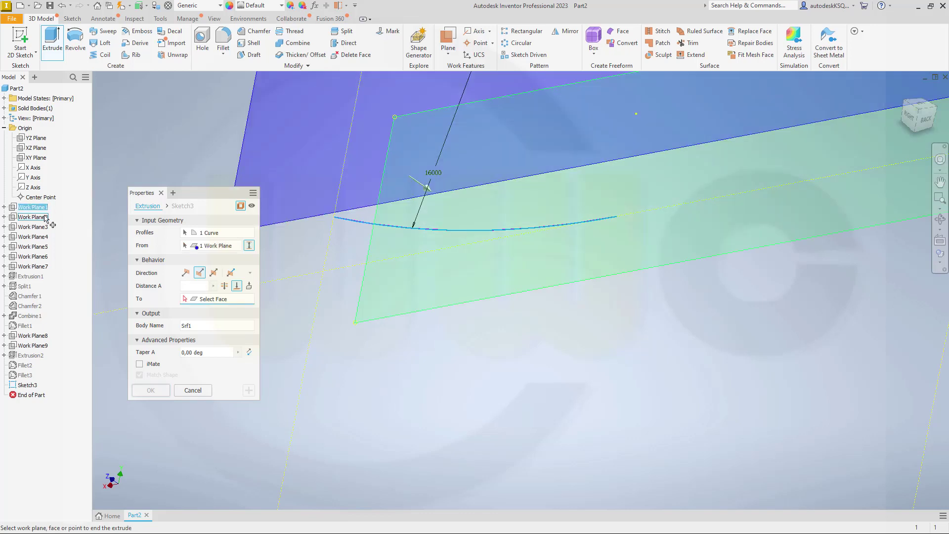
{"action": "left_click", "coordinate": [45, 217]}
{"action": "left_click", "coordinate": [150, 391]}
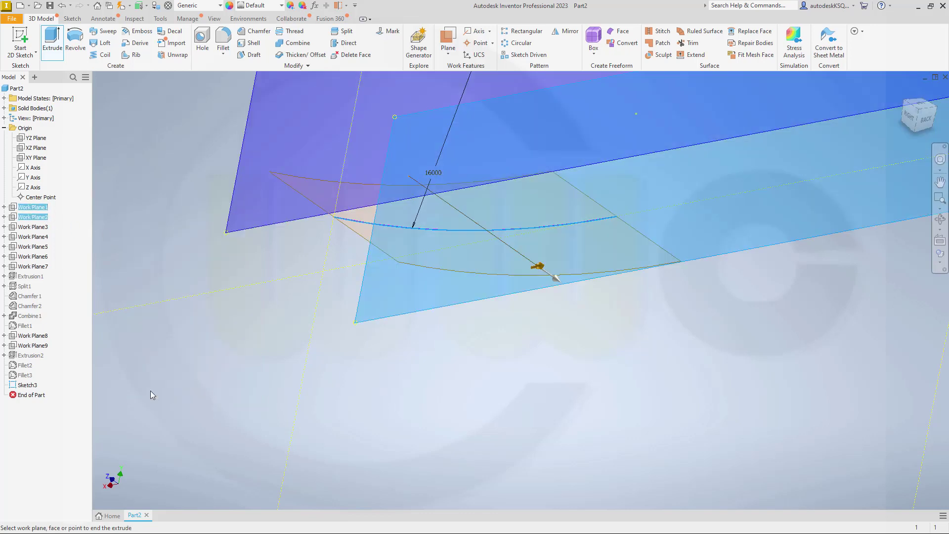
Step: Make the hull's solid body visible together with the extruded surface
{"action": "scroll", "coordinate": [336, 280], "scroll_direction": "up", "scroll_amount": 3}
{"action": "scroll", "coordinate": [358, 289], "scroll_direction": "down", "scroll_amount": 5}
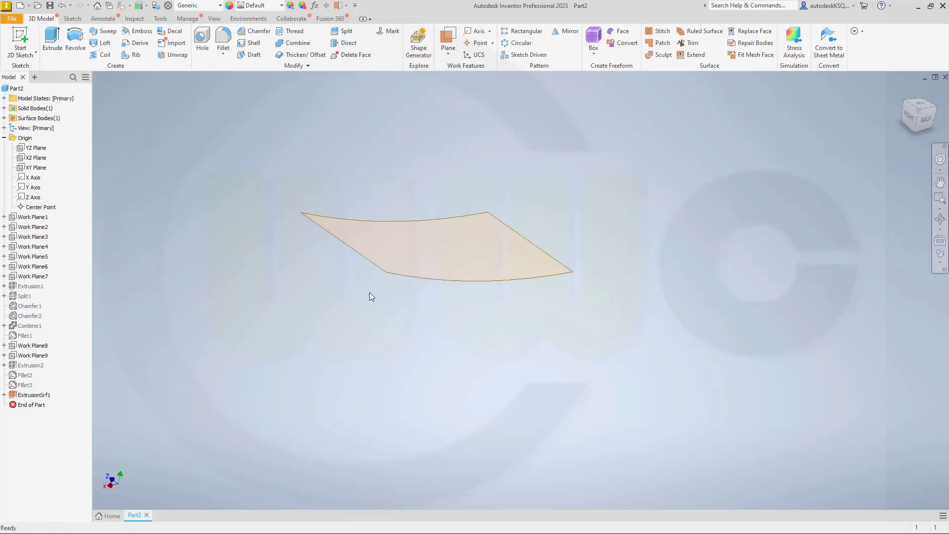
{"action": "left_click", "coordinate": [5, 108]}
{"action": "right_click", "coordinate": [38, 117]}
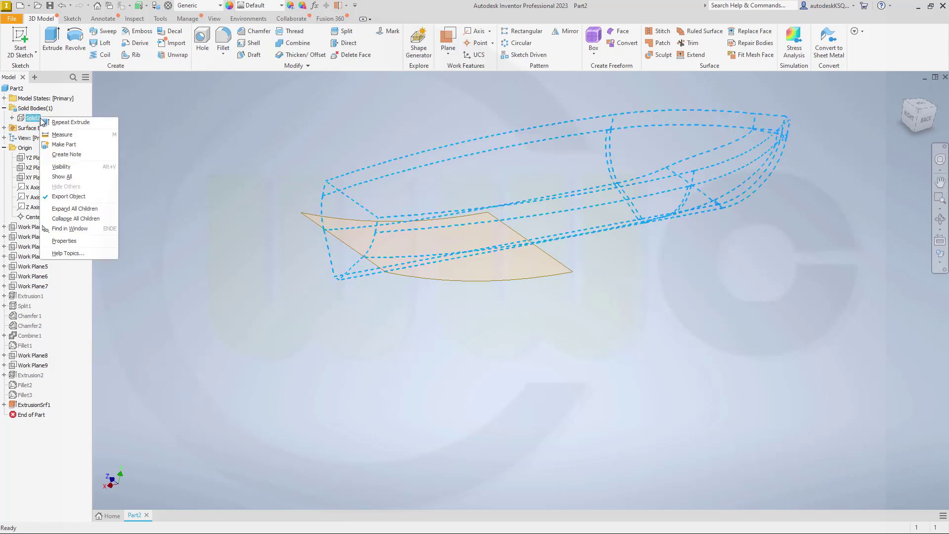
{"action": "left_click", "coordinate": [62, 167]}
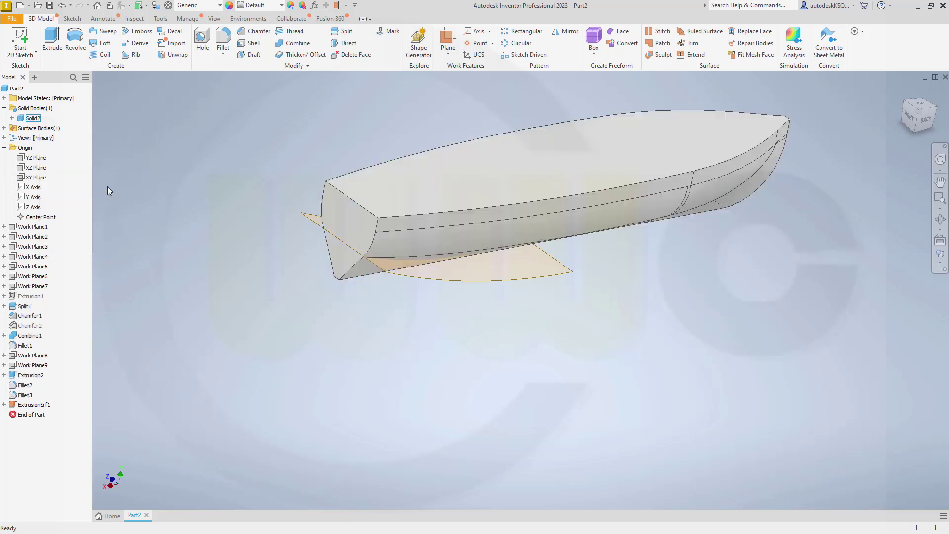
Step: Split the hull solid with the curved extruded surface, removing the part of the stern beneath it
{"action": "middle_click_drag", "start_coordinate": [297, 286], "coordinate": [430, 304], "text": "shift"}
{"action": "left_click_drag", "start_coordinate": [430, 304], "coordinate": [399, 331]}
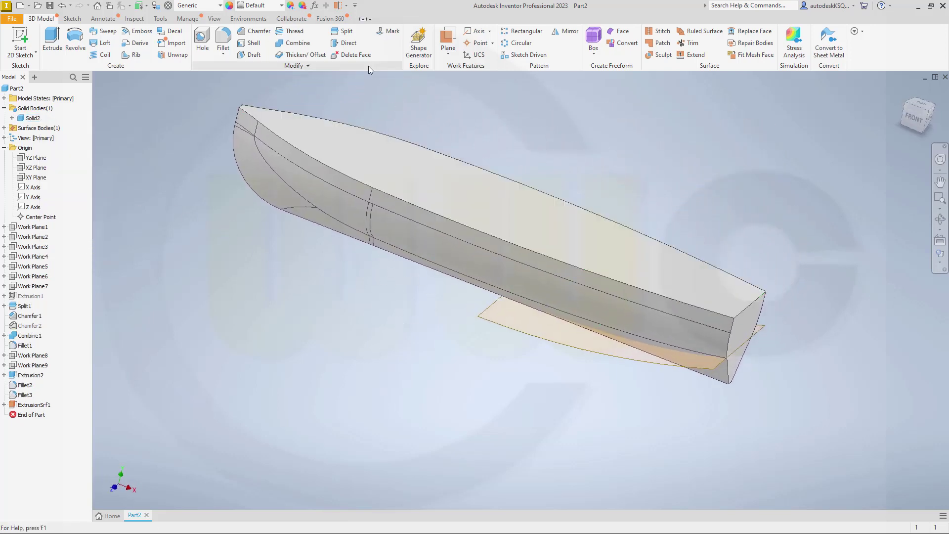
{"action": "left_click", "coordinate": [342, 32]}
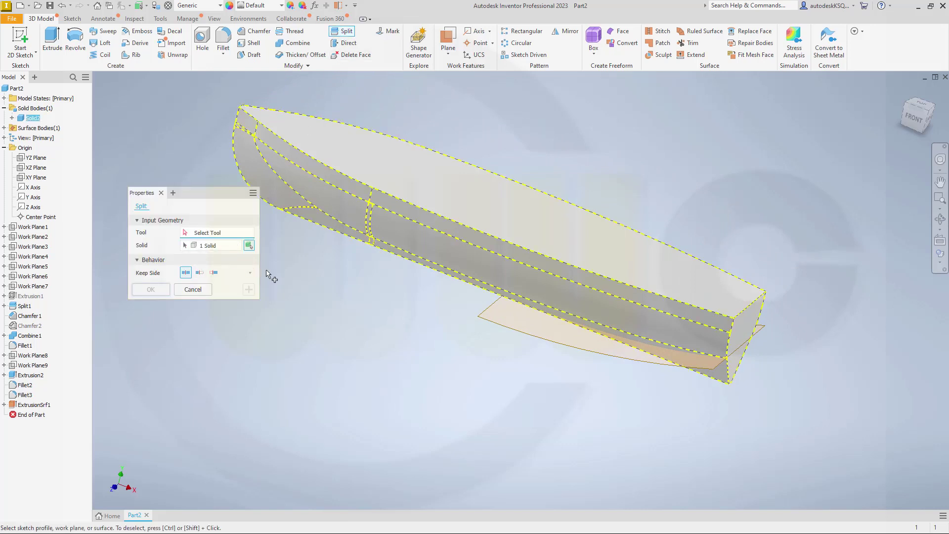
{"action": "left_click", "coordinate": [494, 322]}
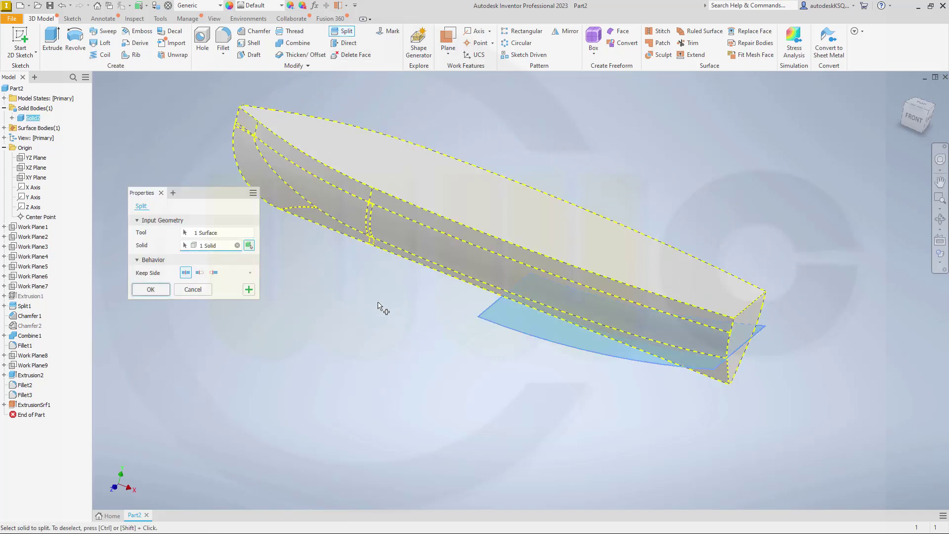
{"action": "left_click", "coordinate": [201, 273]}
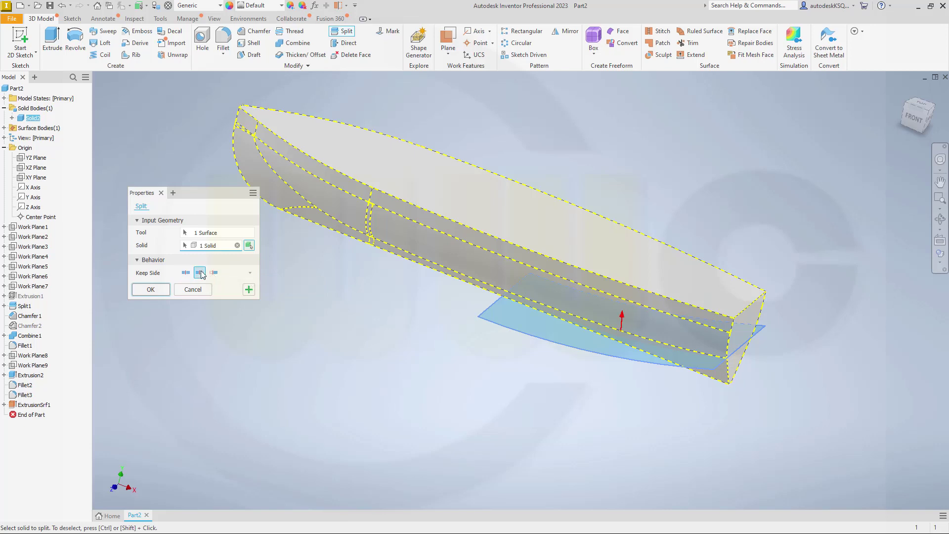
{"action": "left_click", "coordinate": [213, 273]}
{"action": "left_click", "coordinate": [151, 290]}
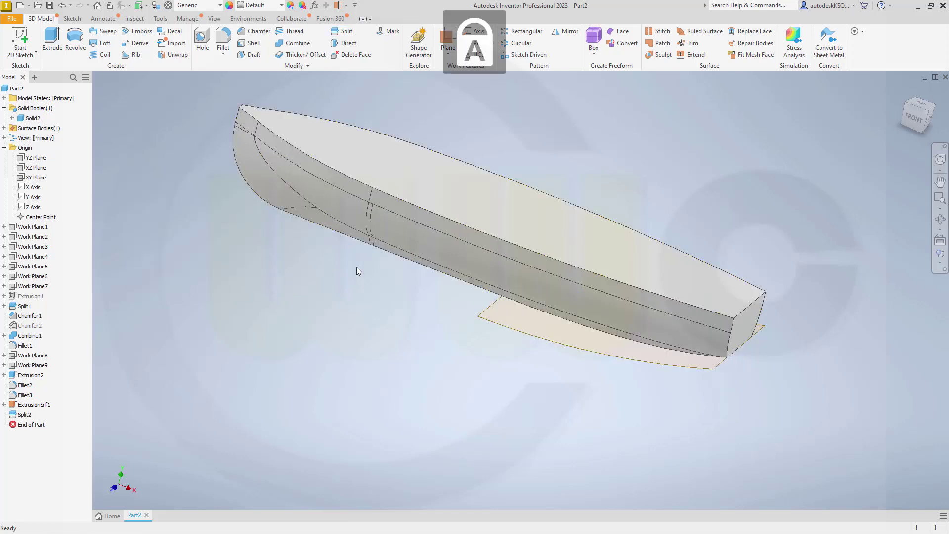
Step: Hide the Srf1 surface body that was used for the split
{"action": "middle_click_drag", "start_coordinate": [357, 267], "coordinate": [375, 274]}
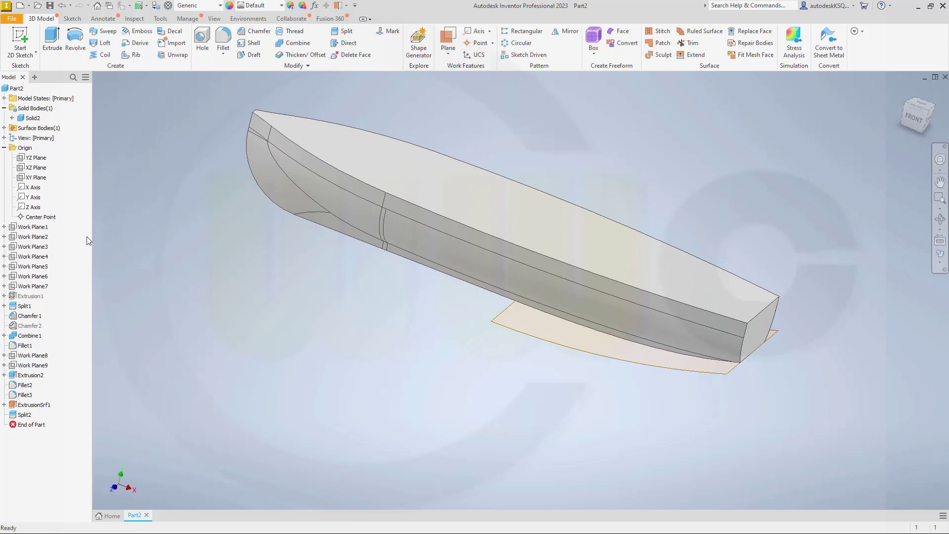
{"action": "left_click", "coordinate": [4, 128]}
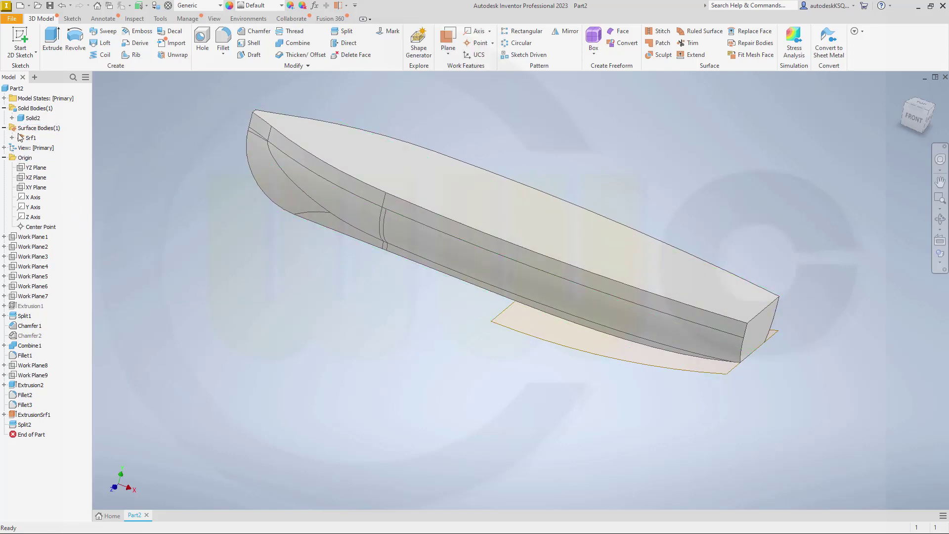
{"action": "left_click", "coordinate": [32, 139]}
{"action": "right_click", "coordinate": [33, 140]}
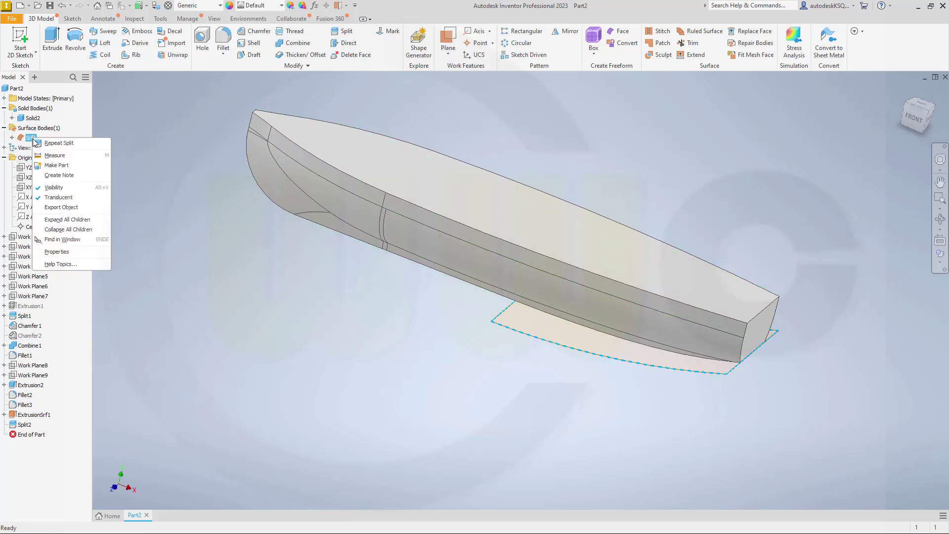
{"action": "left_click", "coordinate": [63, 187]}
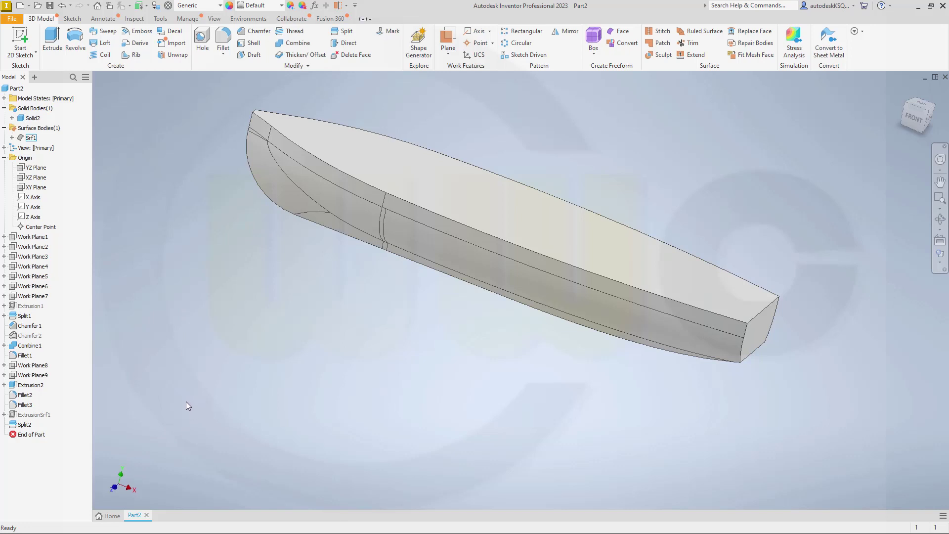
Step: Start a sketch on the YZ plane and draw a circle beside the hull with a diameter of 2*5790 mm
{"action": "left_click", "coordinate": [37, 169]}
{"action": "left_click", "coordinate": [37, 168]}
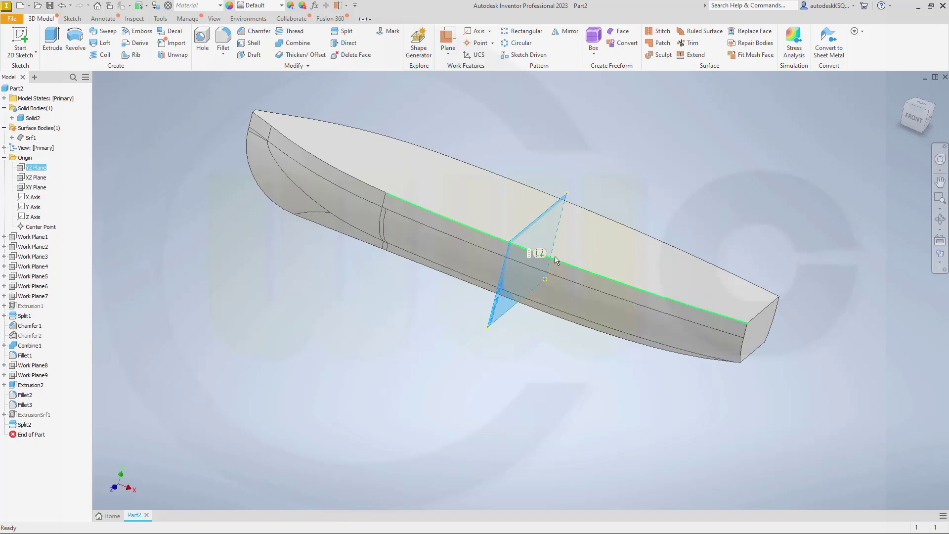
{"action": "left_click", "coordinate": [540, 253]}
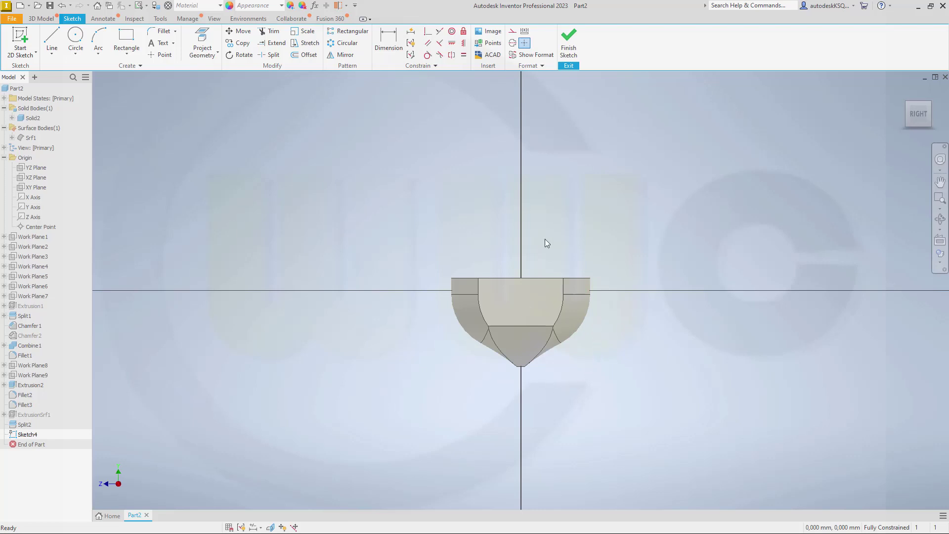
{"action": "left_click", "coordinate": [76, 38]}
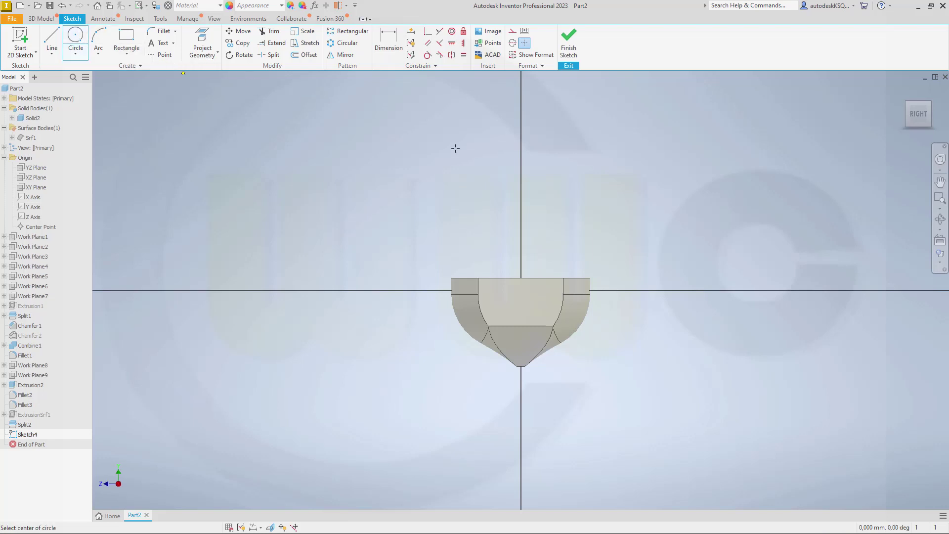
{"action": "left_click", "coordinate": [657, 257]}
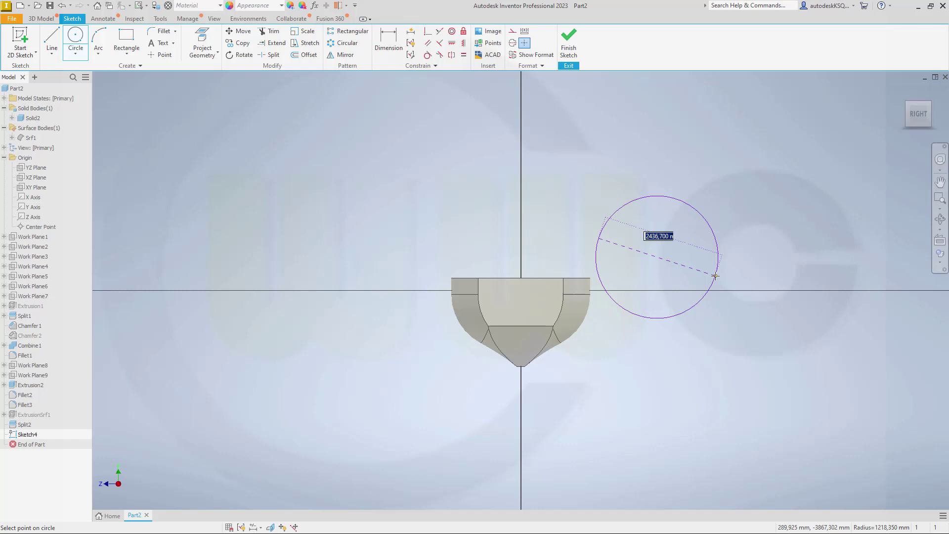
{"action": "type", "text": "2*5790"}
{"action": "key", "text": "Return"}
{"action": "key", "text": "Escape"}
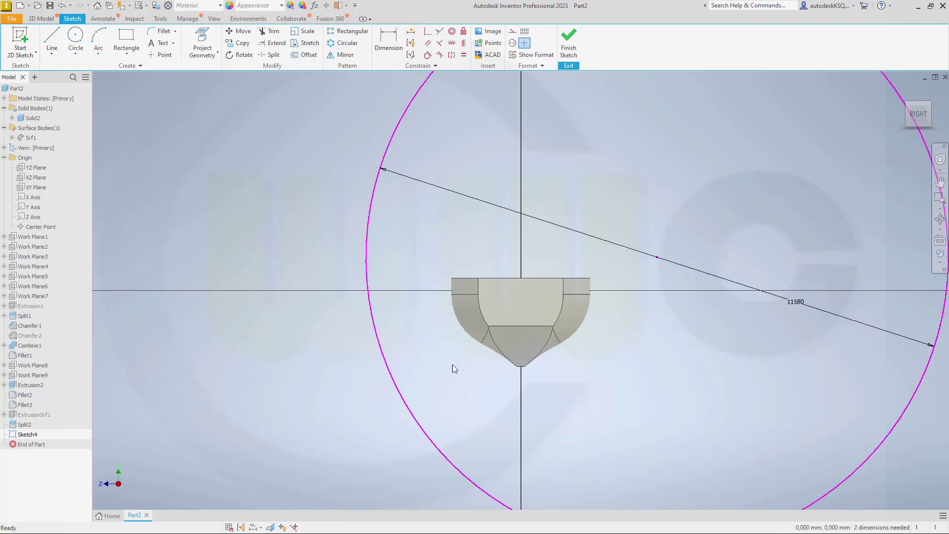
Step: Slice the view at the sketch plane and align the circle's centre with the origin on the hull's centreline using a Horizontal constraint
{"action": "left_click", "coordinate": [270, 527]}
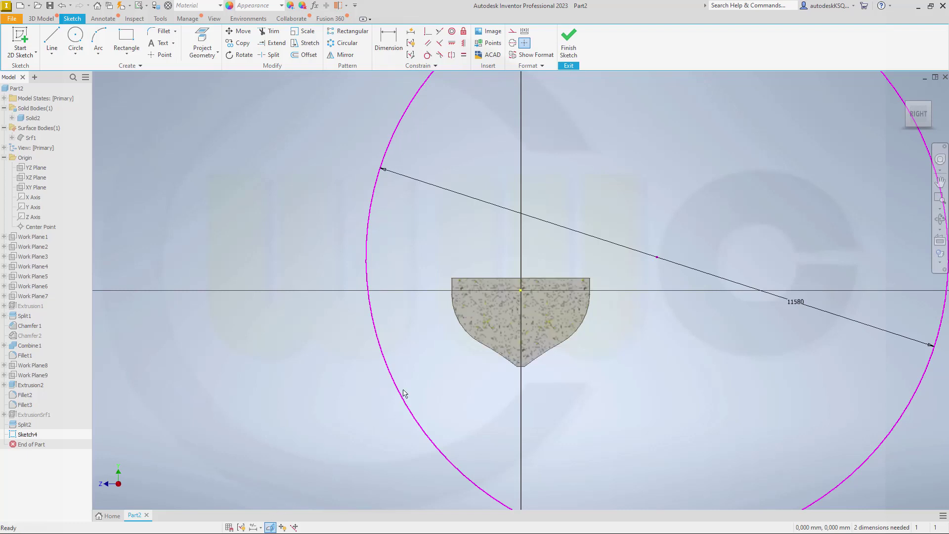
{"action": "left_click", "coordinate": [454, 44]}
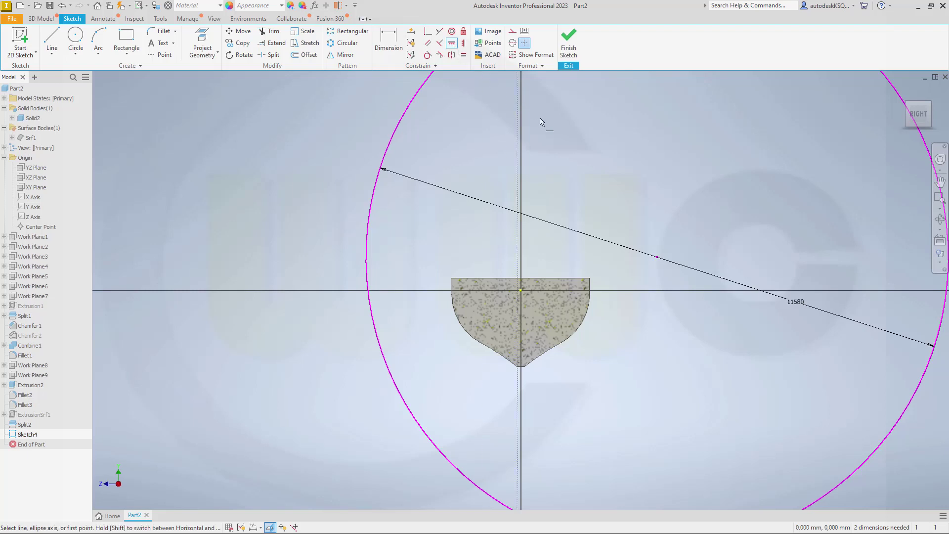
{"action": "left_click", "coordinate": [657, 257]}
{"action": "left_click", "coordinate": [522, 290]}
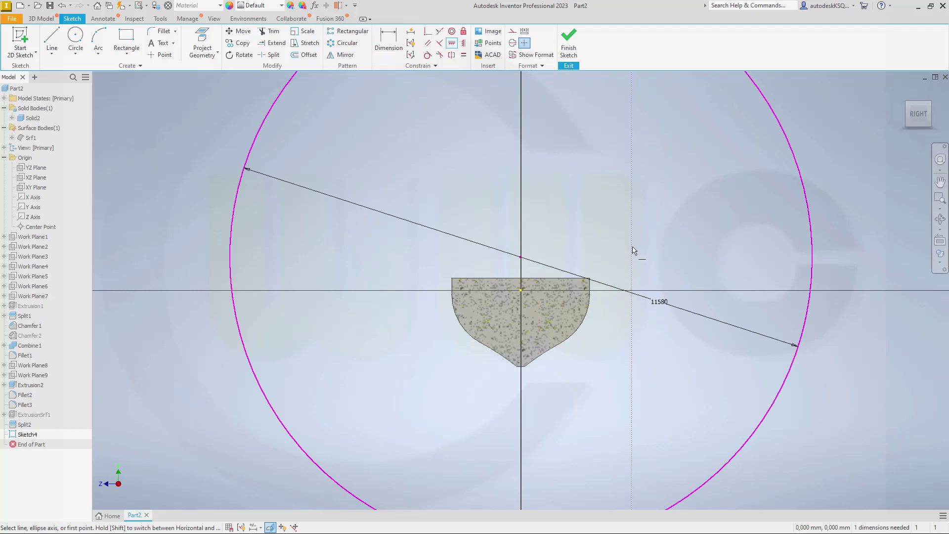
{"action": "key", "text": "Escape"}
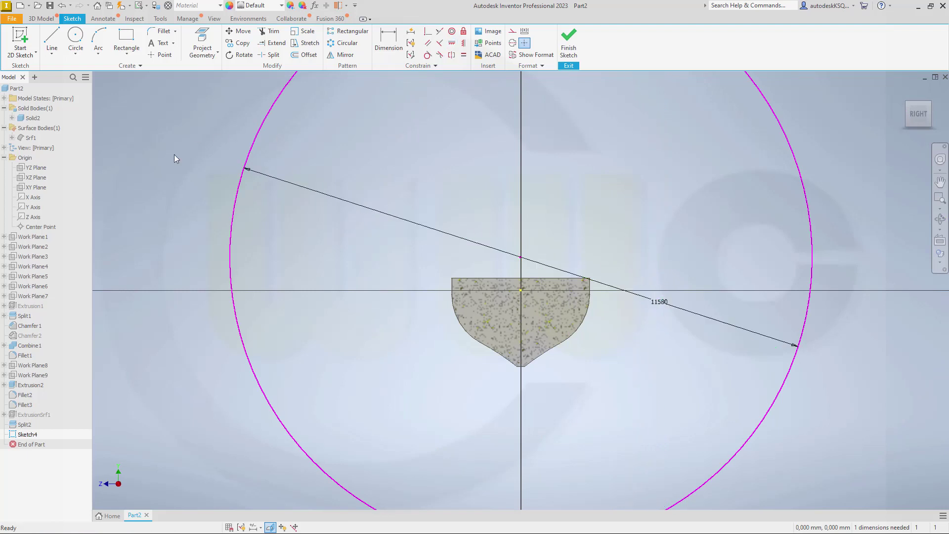
Step: Project Work Plane5 into the sketch as a reference line along the hull's upper edge
{"action": "left_click", "coordinate": [203, 42]}
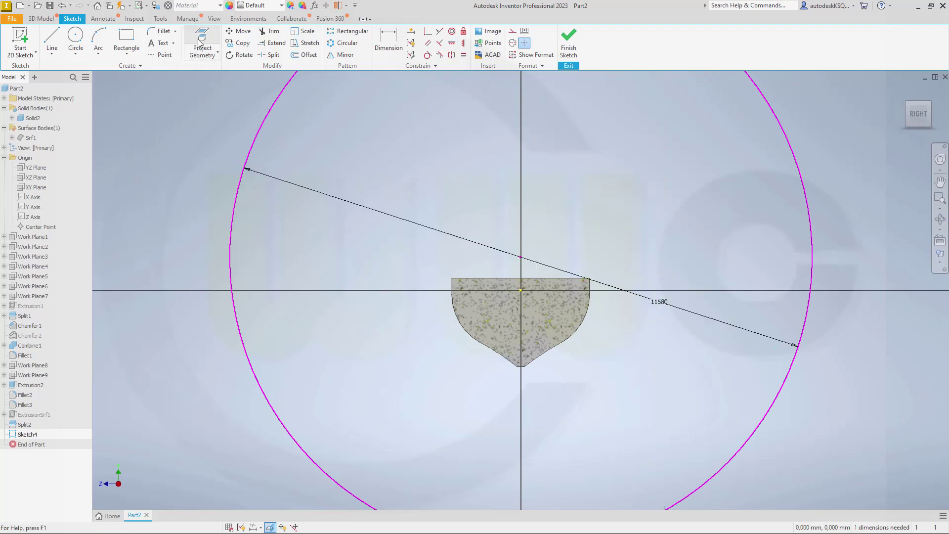
{"action": "left_click", "coordinate": [42, 279]}
{"action": "key", "text": "Escape"}
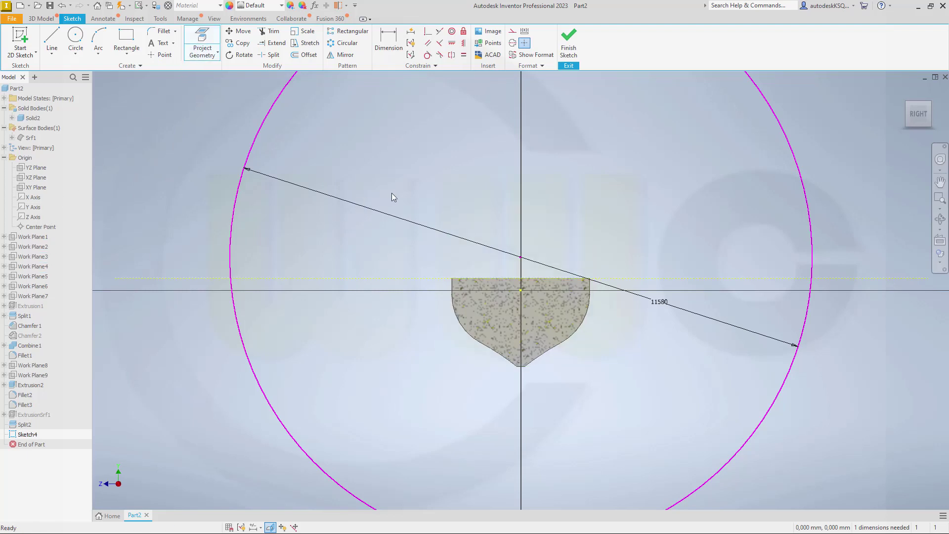
Step: Move the circle's centre down below the hull and make the circle tangent to the projected work plane line
{"action": "scroll", "coordinate": [444, 211], "scroll_direction": "down", "scroll_amount": 2}
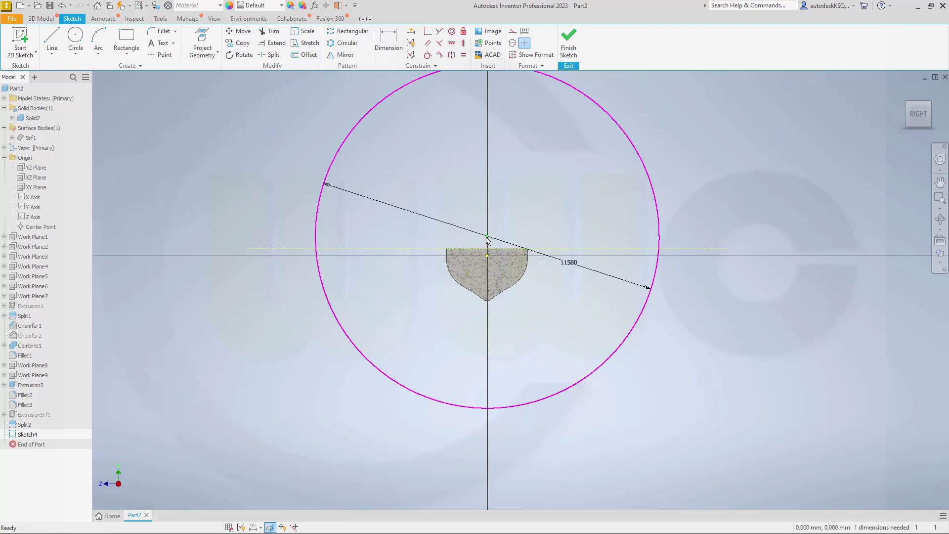
{"action": "left_click_drag", "start_coordinate": [487, 236], "coordinate": [484, 444]}
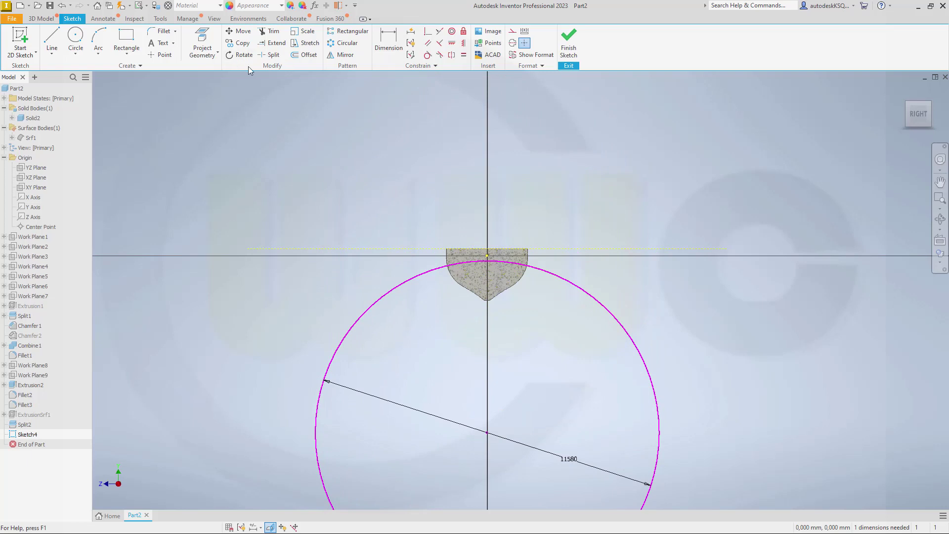
{"action": "left_click", "coordinate": [427, 55]}
{"action": "left_click", "coordinate": [542, 249]}
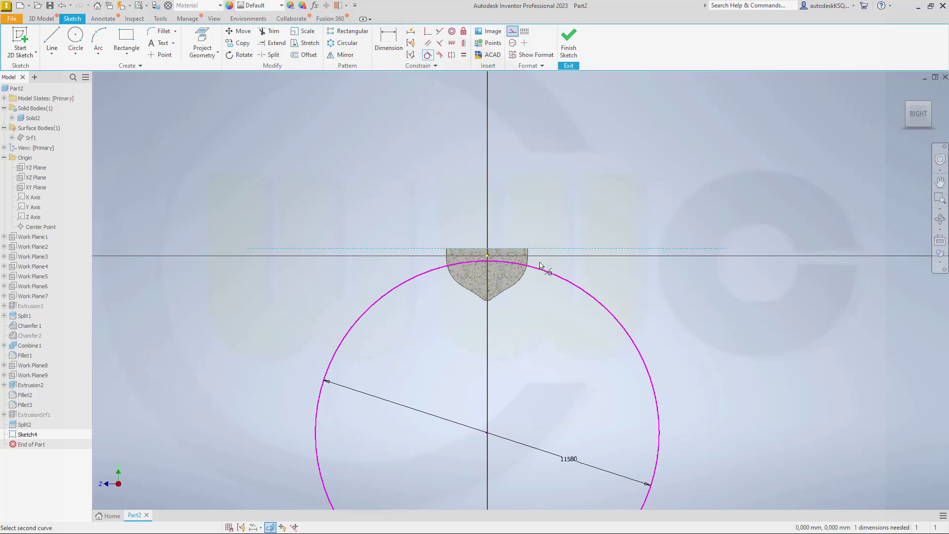
{"action": "left_click", "coordinate": [541, 266]}
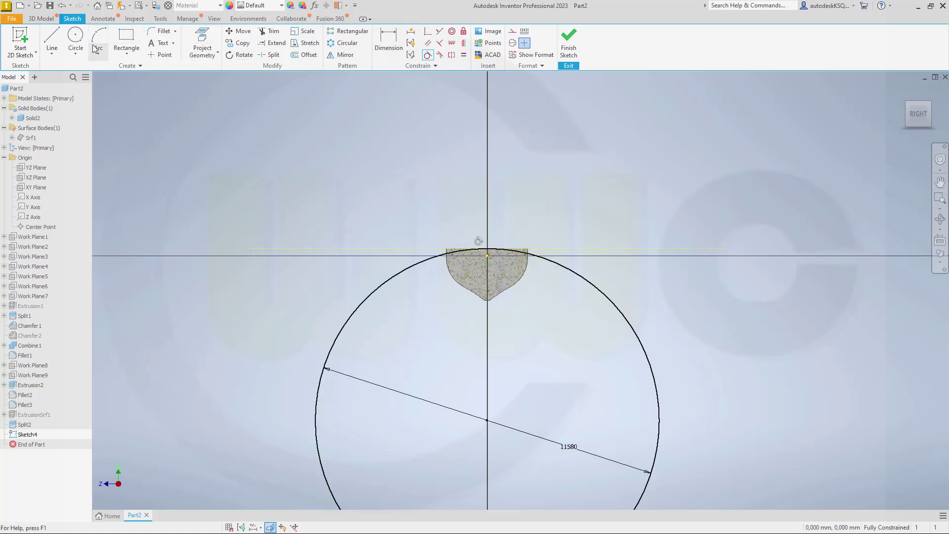
Step: Draw a line across the circle about 3160 mm below the projected line and parallel to it, and convert it to construction
{"action": "left_click", "coordinate": [52, 39]}
{"action": "left_click", "coordinate": [261, 341]}
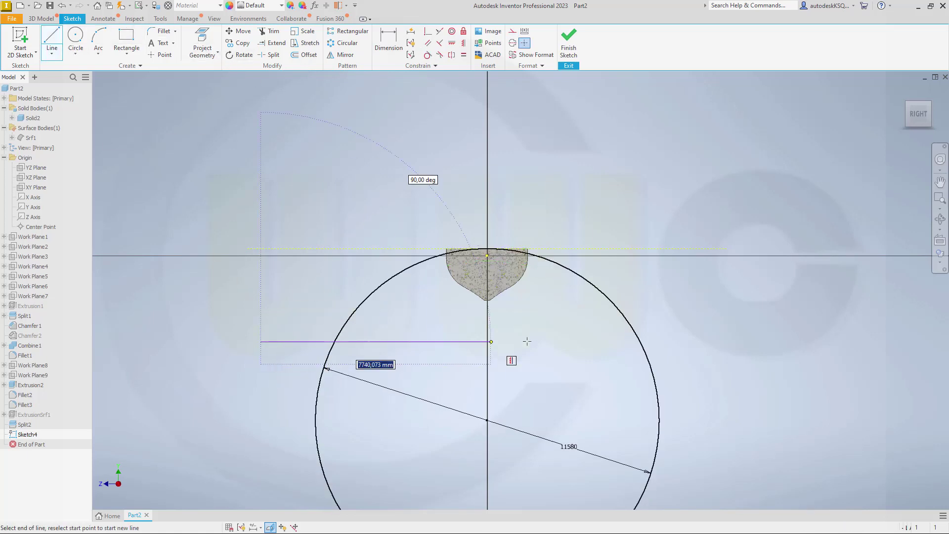
{"action": "left_click", "coordinate": [684, 341]}
{"action": "key", "text": "Escape"}
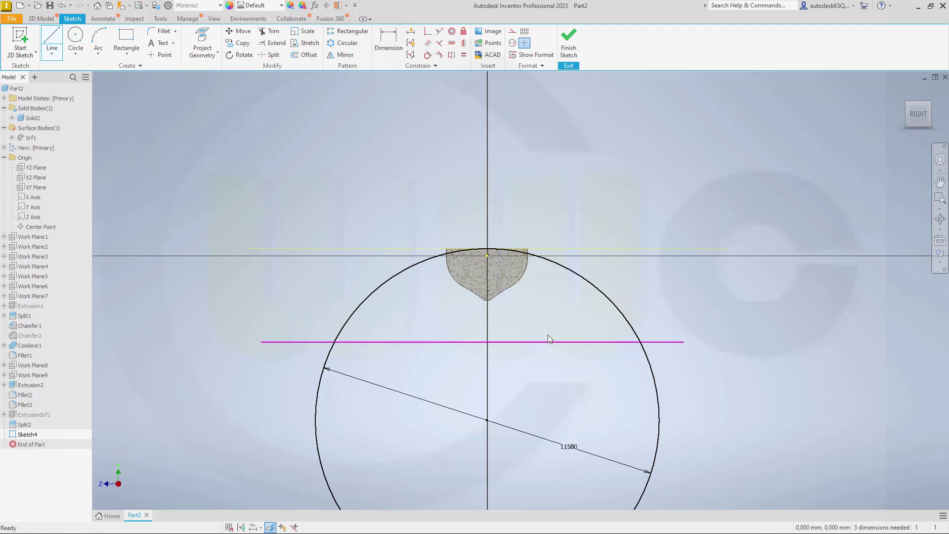
{"action": "left_click", "coordinate": [530, 342]}
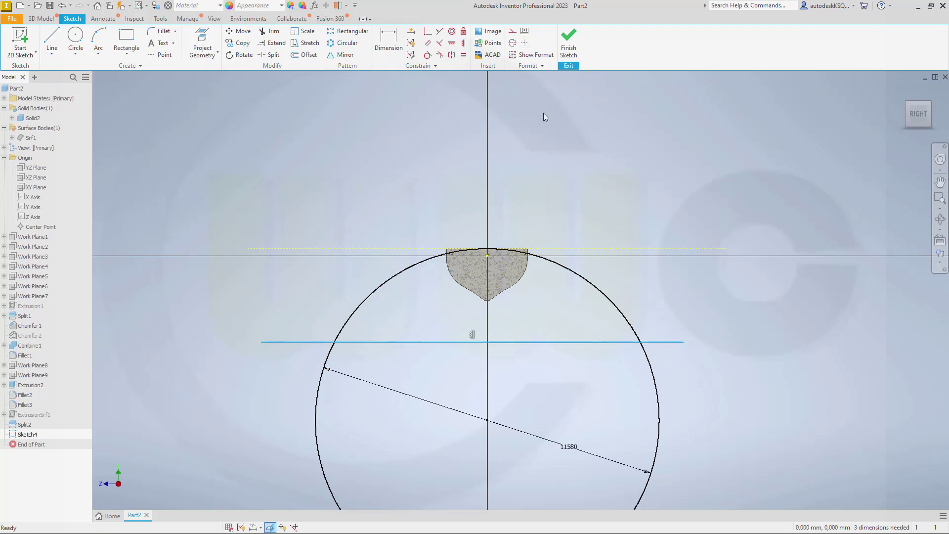
{"action": "left_click", "coordinate": [512, 36]}
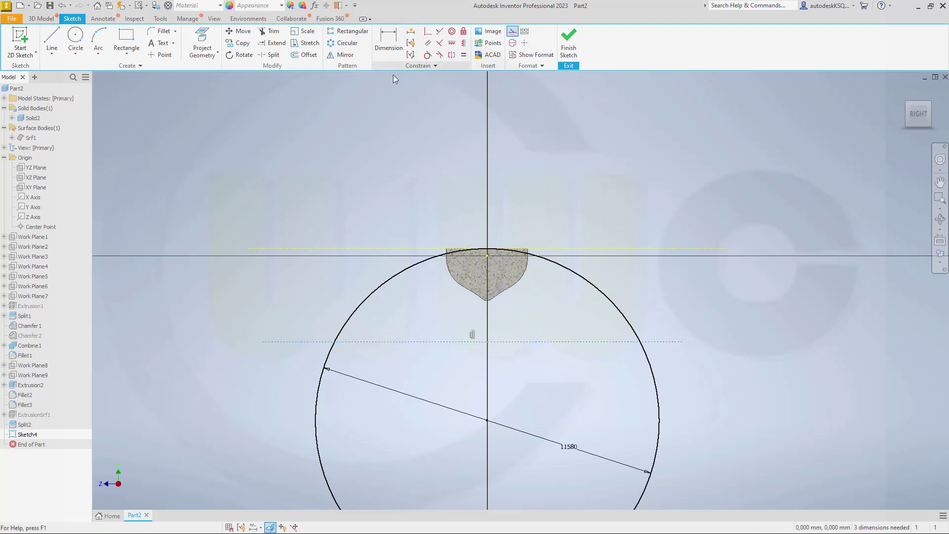
Step: Dimension the construction line 2000 mm below the projected work plane line
{"action": "left_click", "coordinate": [386, 42]}
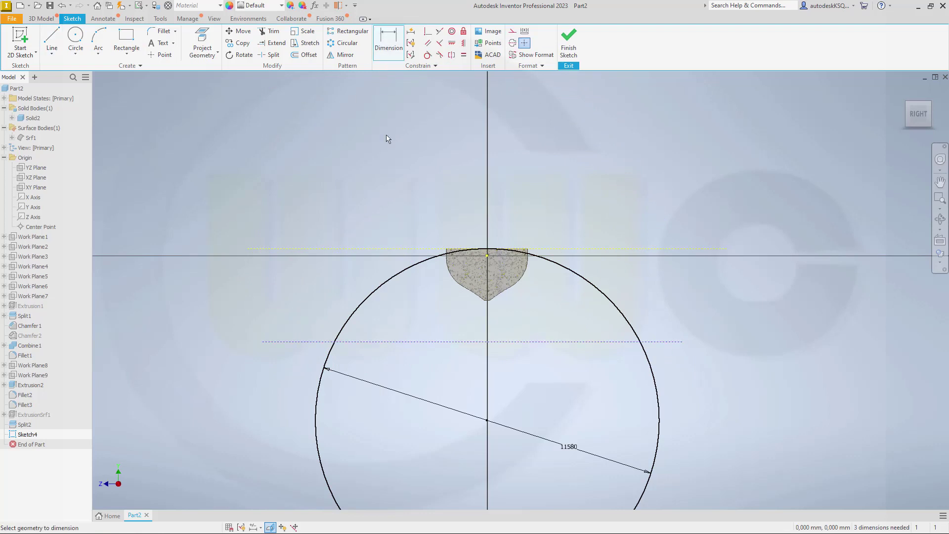
{"action": "left_click", "coordinate": [424, 249]}
{"action": "left_click", "coordinate": [374, 341]}
{"action": "left_click", "coordinate": [263, 312]}
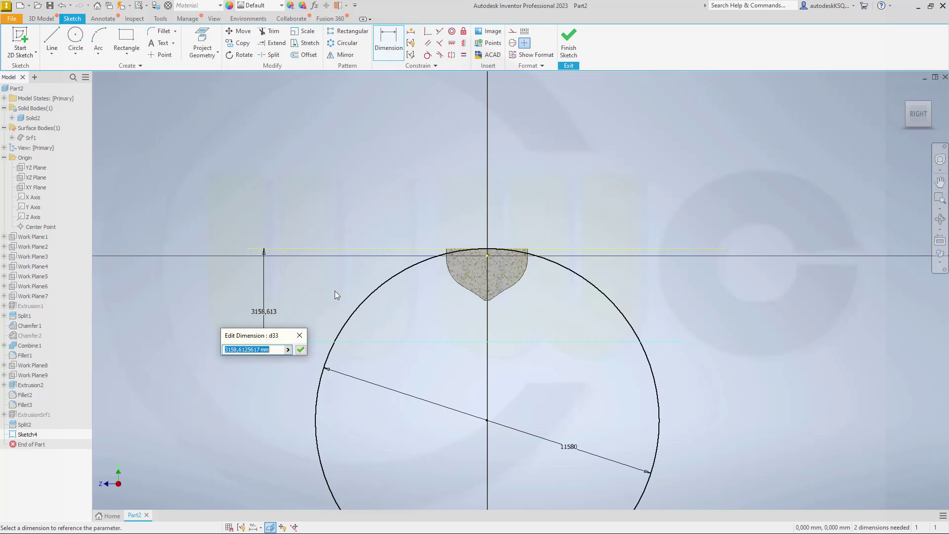
{"action": "type", "text": "1"}
{"action": "key", "text": "BackSpace"}
{"action": "type", "text": "2000"}
{"action": "key", "text": "Return"}
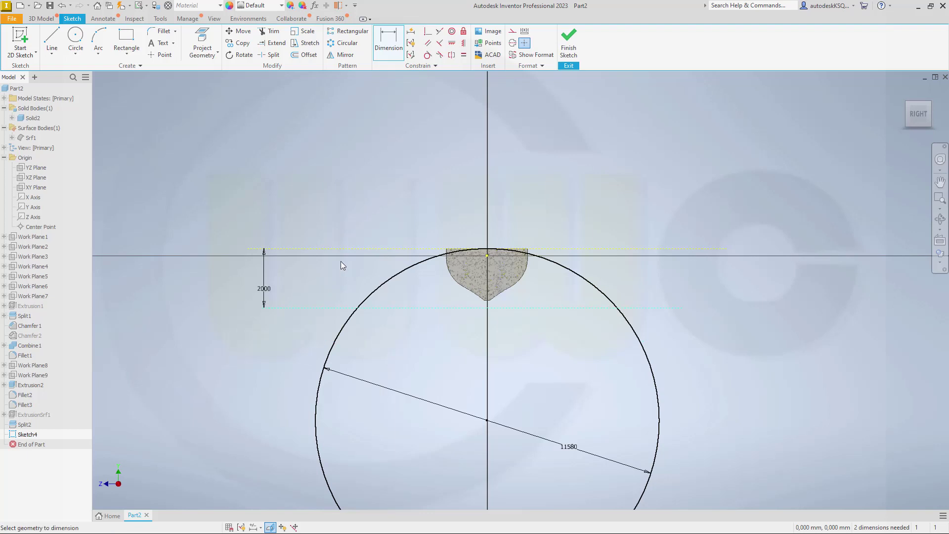
Step: Trim the construction line outside the circle and the circle's portion below that line, and finish the sketch
{"action": "left_click", "coordinate": [271, 31]}
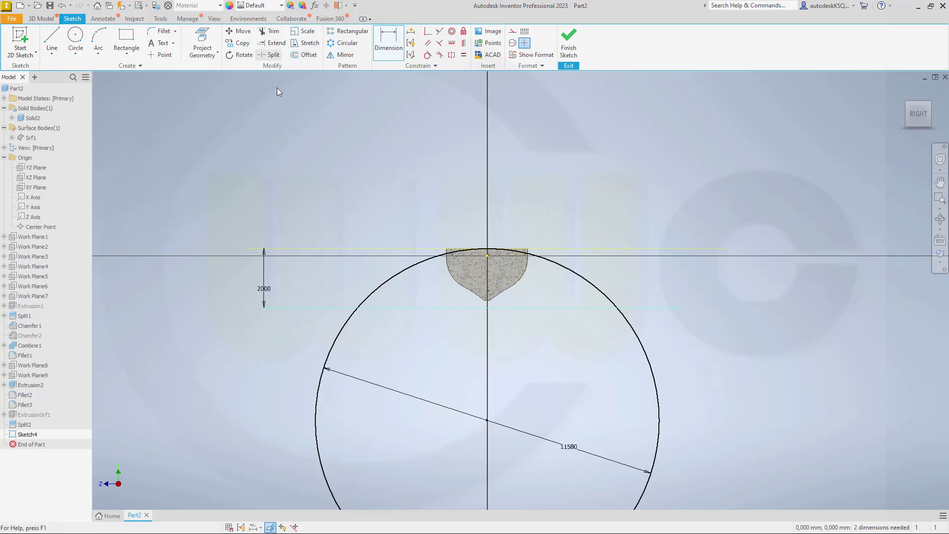
{"action": "left_click", "coordinate": [306, 308]}
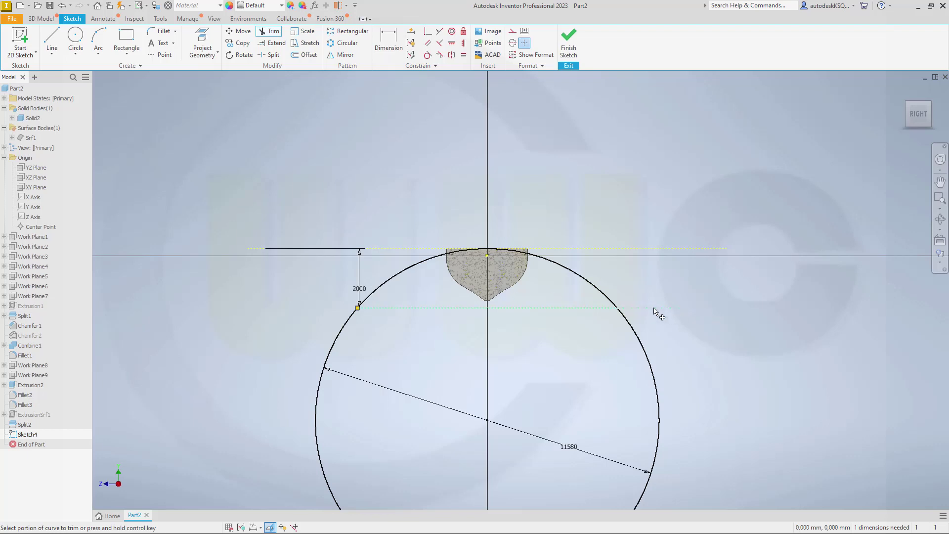
{"action": "left_click", "coordinate": [644, 349]}
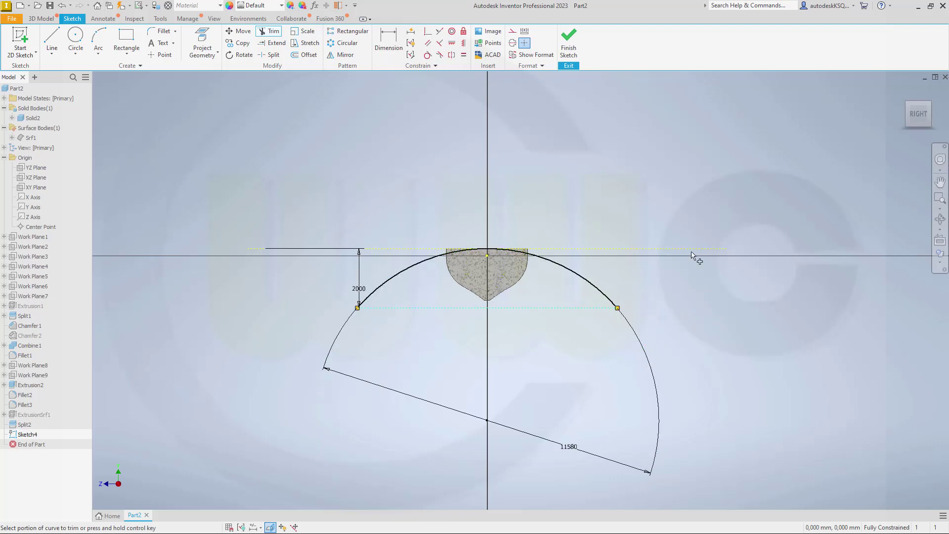
{"action": "left_click", "coordinate": [569, 40]}
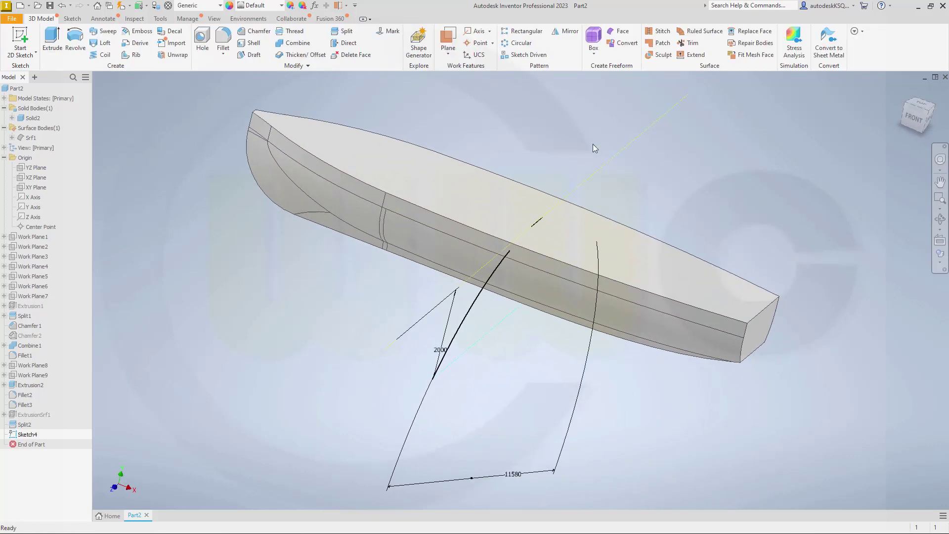
Step: Extrude the Sketch4 arc as a surface between Work Plane3 and Work Plane4, spanning the full length of the hull
{"action": "scroll", "coordinate": [593, 149], "scroll_direction": "down", "scroll_amount": 3}
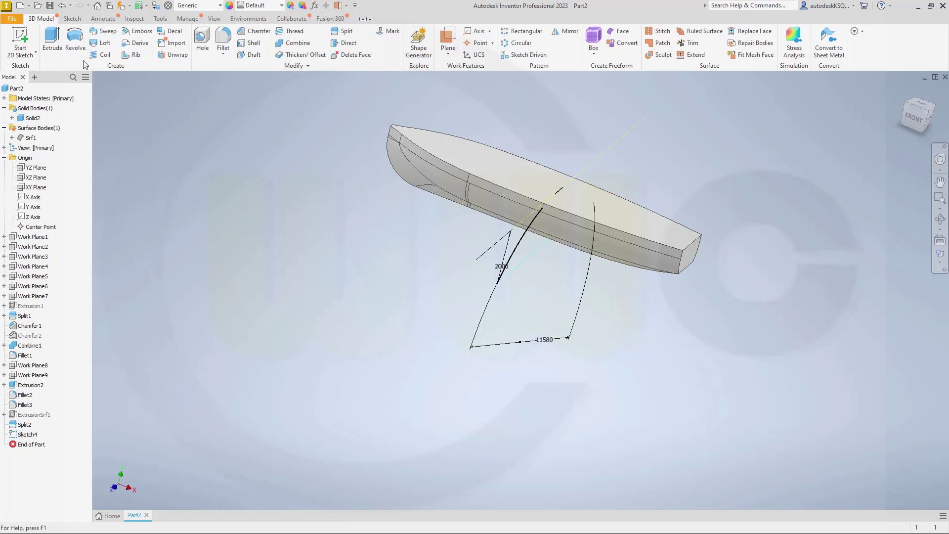
{"action": "left_click", "coordinate": [53, 42]}
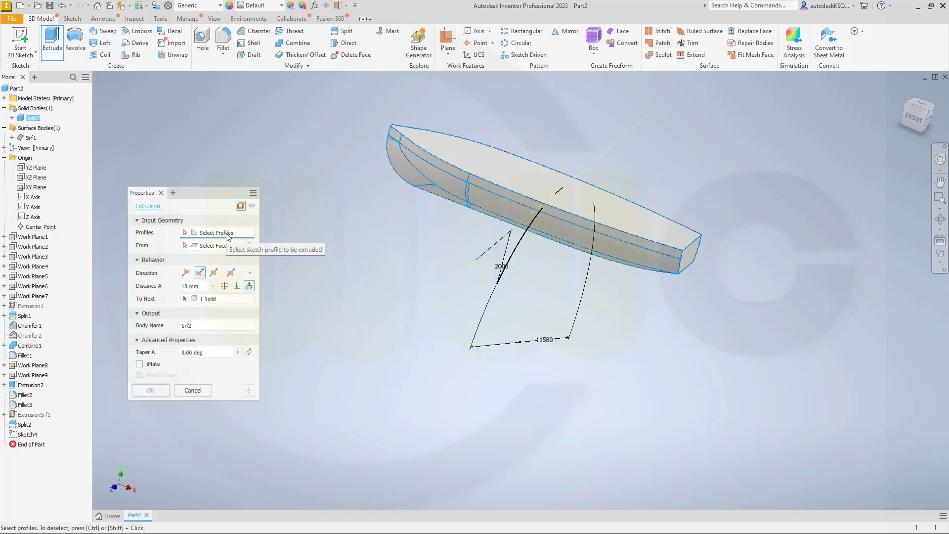
{"action": "left_click", "coordinate": [519, 249]}
{"action": "left_click", "coordinate": [249, 246]}
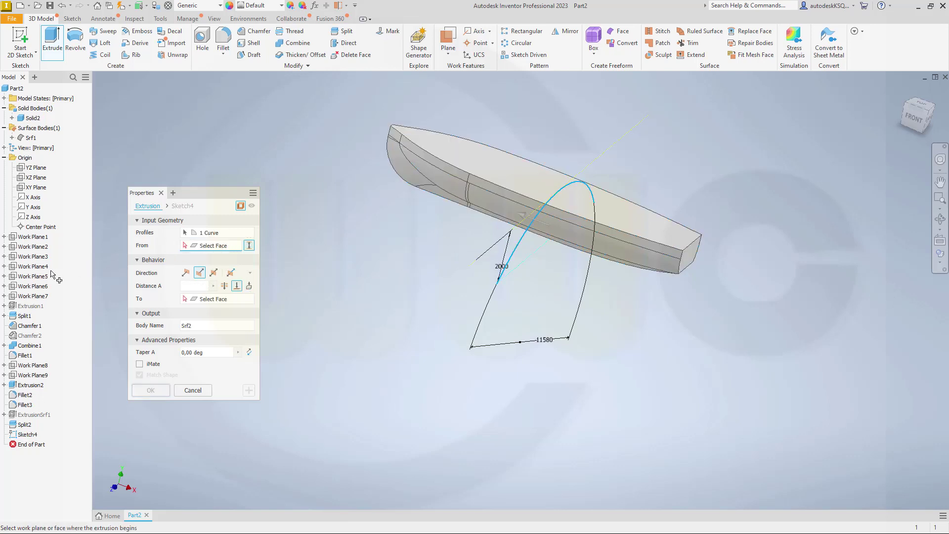
{"action": "left_click", "coordinate": [32, 256]}
{"action": "left_click", "coordinate": [32, 267]}
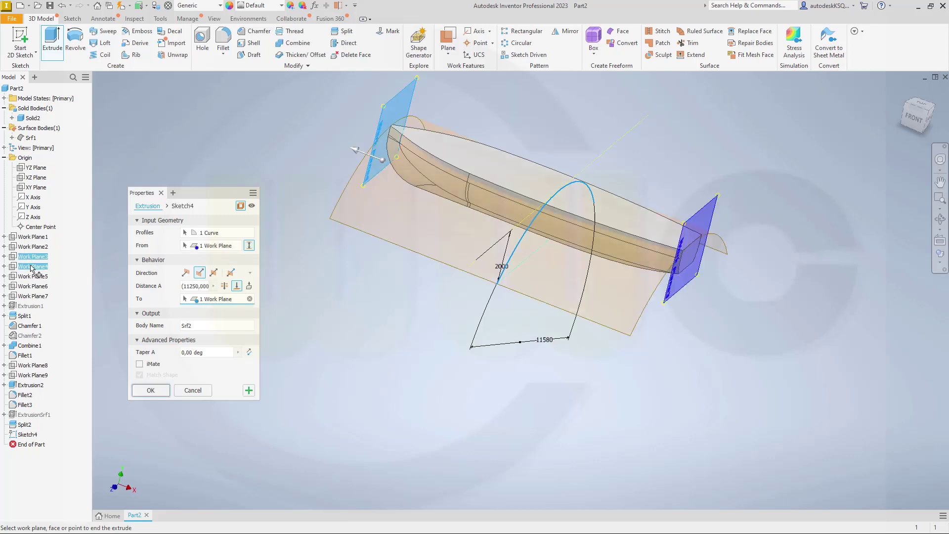
{"action": "left_click", "coordinate": [150, 390]}
Step: Split the hull solid with the extruded arc surface, keeping the part below it, and hide that surface
{"action": "key", "text": "F2"}
{"action": "left_click_drag", "start_coordinate": [343, 237], "coordinate": [356, 278]}
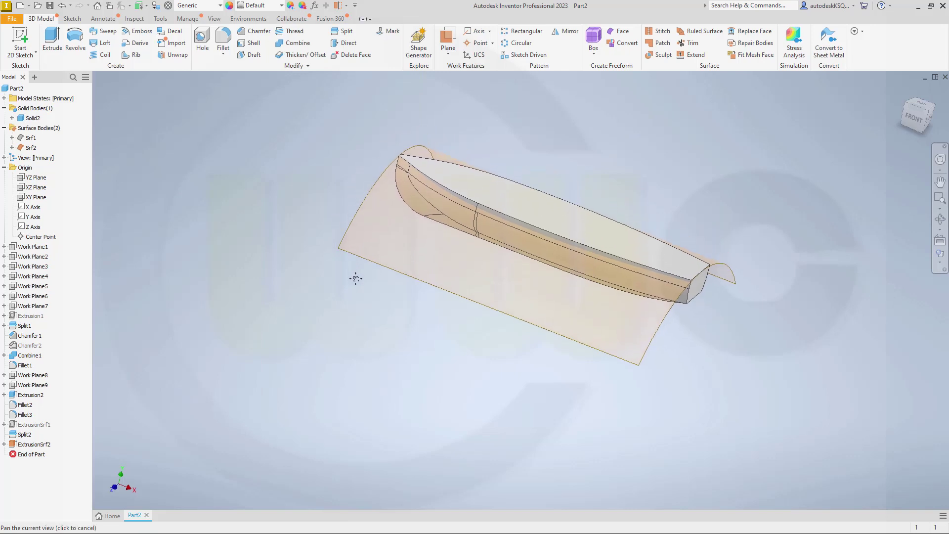
{"action": "middle_click_drag", "start_coordinate": [356, 278], "coordinate": [383, 176], "text": "shift"}
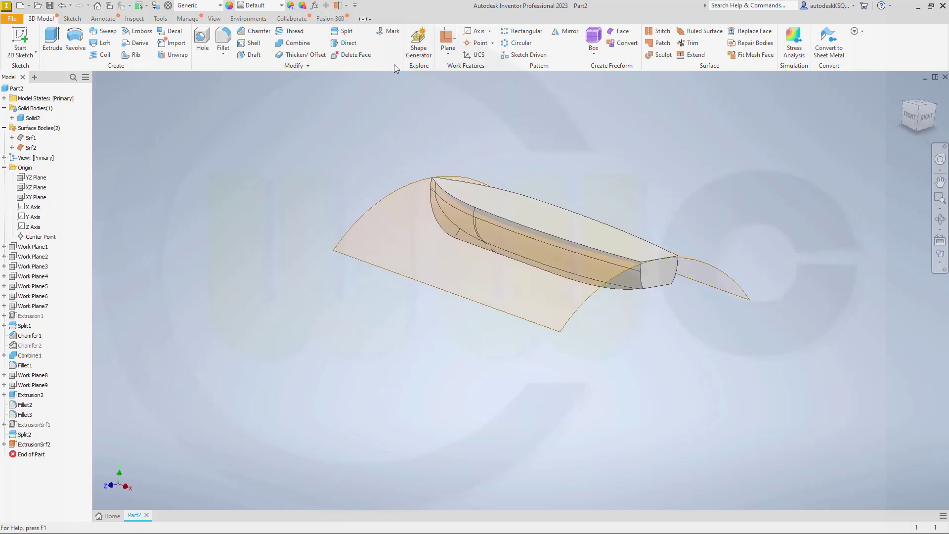
{"action": "left_click", "coordinate": [347, 31]}
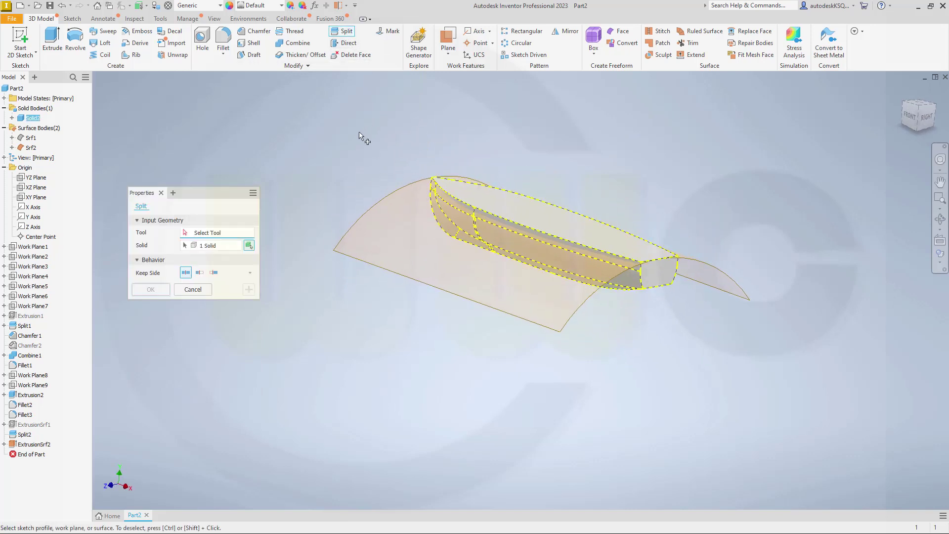
{"action": "left_click", "coordinate": [365, 243]}
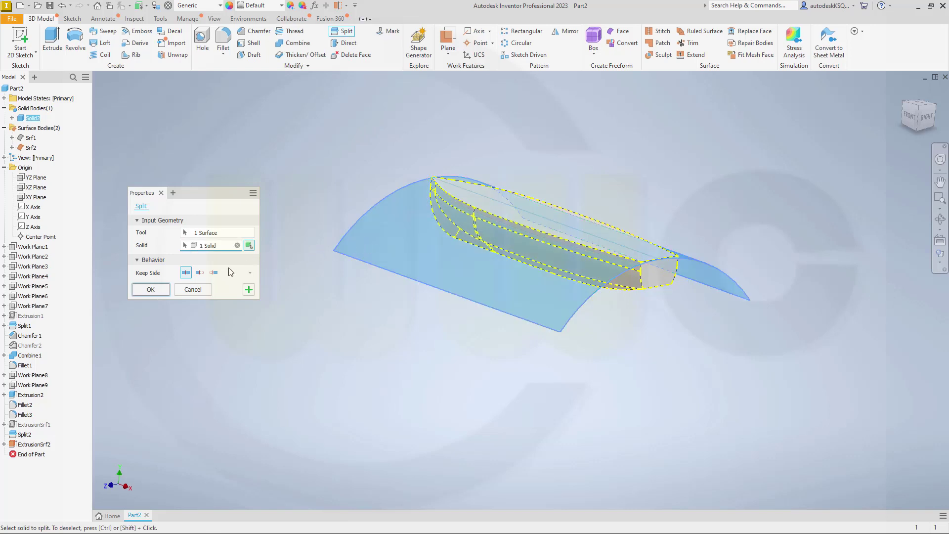
{"action": "left_click", "coordinate": [203, 275]}
{"action": "left_click", "coordinate": [214, 273]}
{"action": "left_click", "coordinate": [150, 289]}
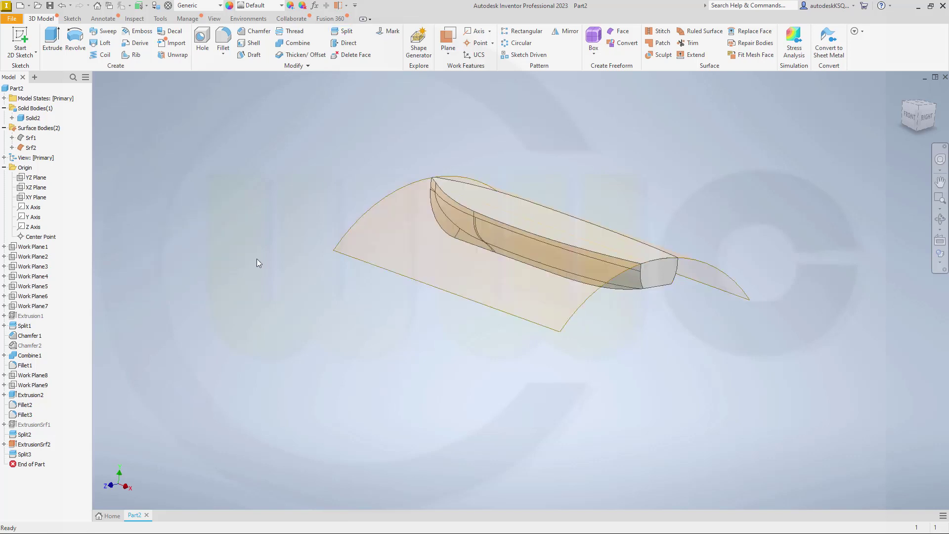
{"action": "right_click", "coordinate": [30, 147]}
{"action": "left_click", "coordinate": [49, 193]}
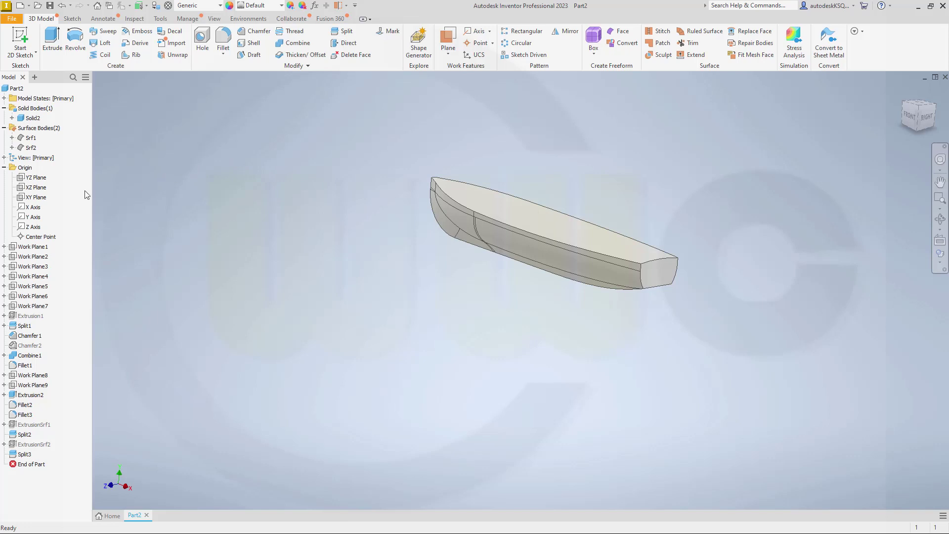
Step: Start a sketch on the XZ Plane, turn the top view so the bow faces left, and slice the graphics
{"action": "left_click", "coordinate": [39, 188]}
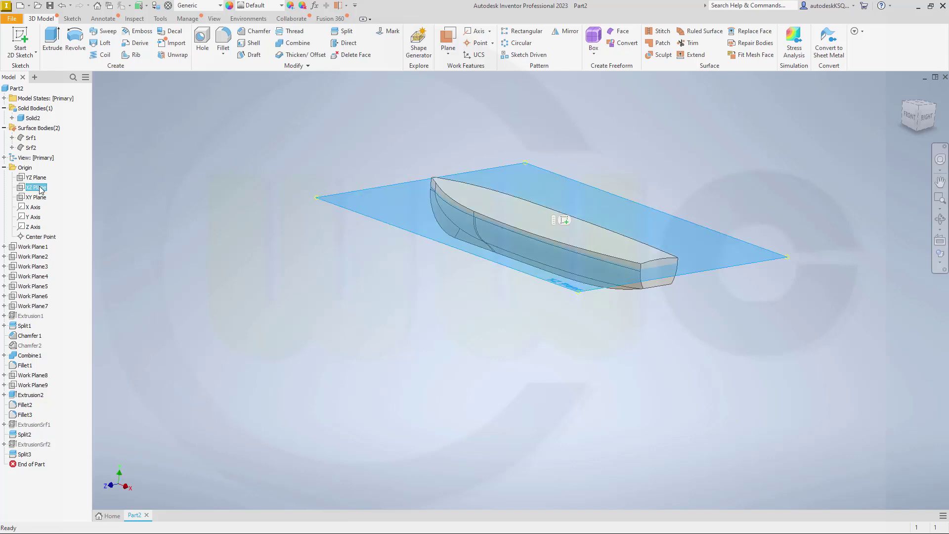
{"action": "left_click", "coordinate": [564, 221]}
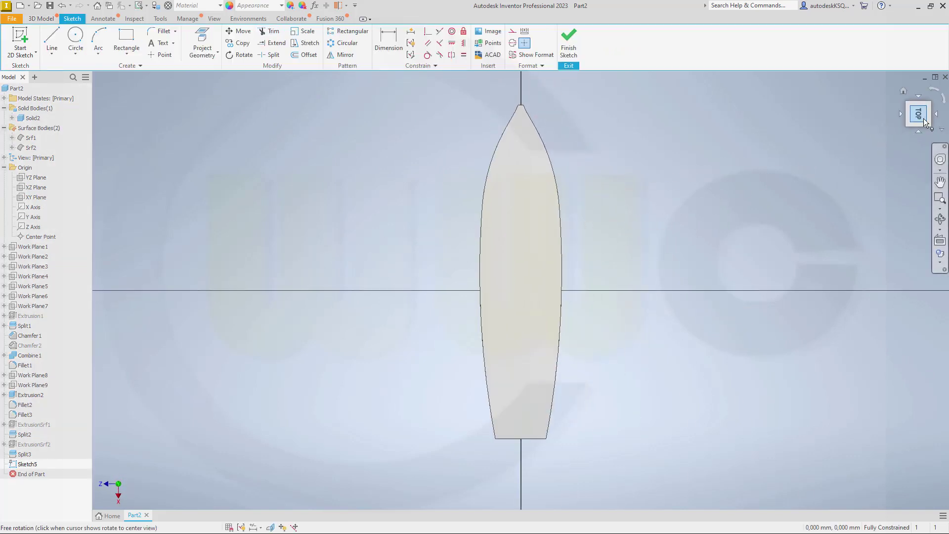
{"action": "left_click", "coordinate": [936, 97]}
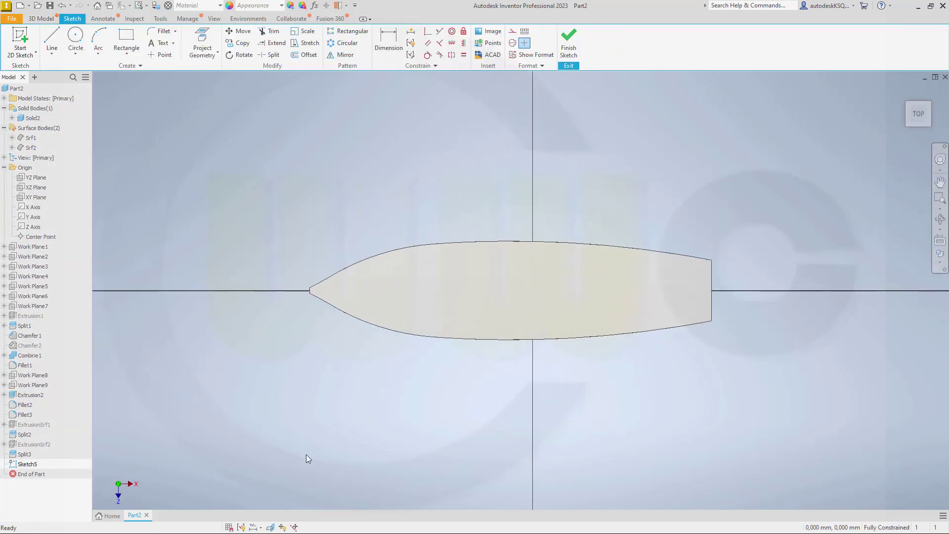
{"action": "left_click", "coordinate": [270, 527]}
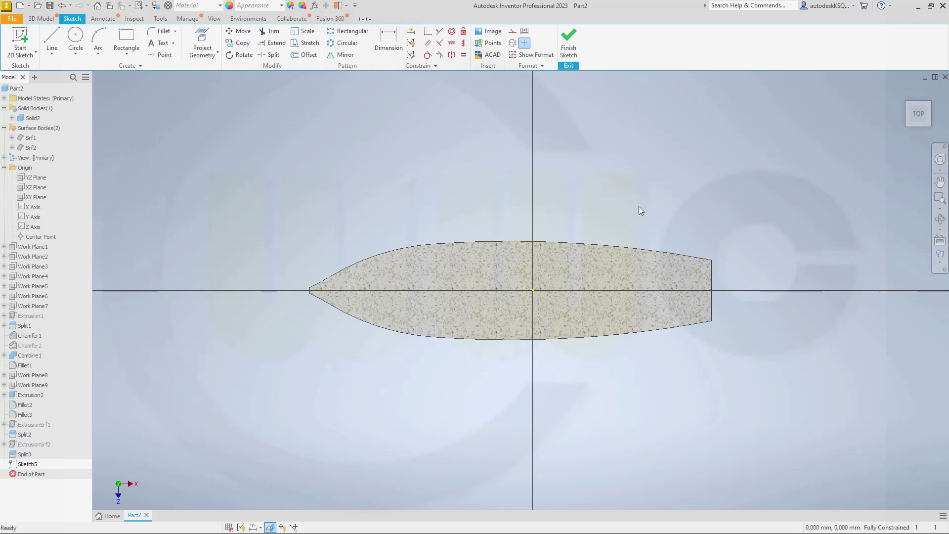
Step: Sketch a circle with a diameter of 3800 mm just behind the stern
{"action": "left_click", "coordinate": [75, 40]}
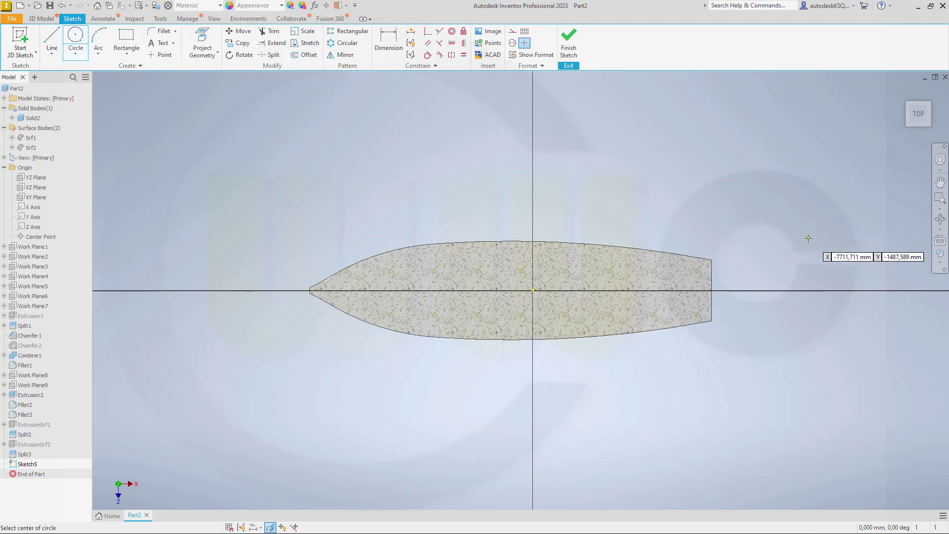
{"action": "left_click", "coordinate": [744, 260]}
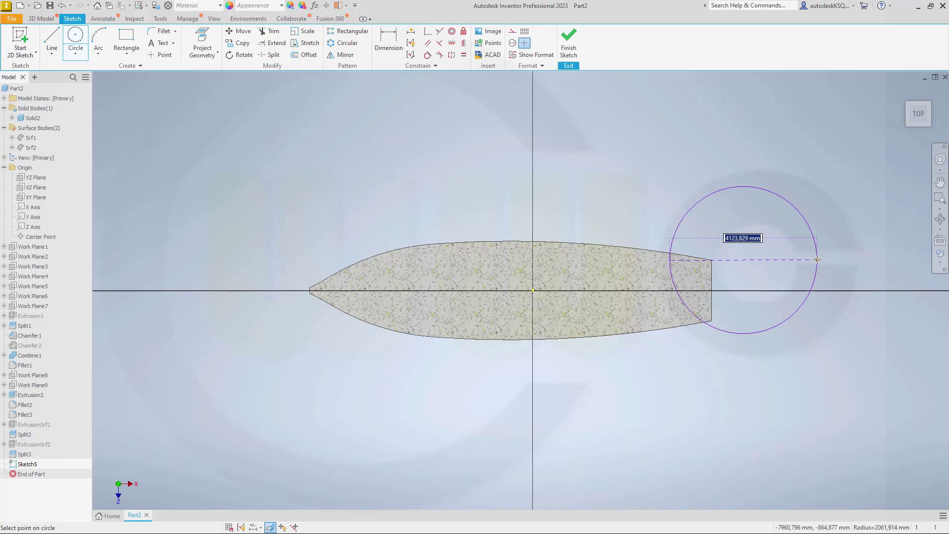
{"action": "type", "text": "3800"}
{"action": "key", "text": "Return"}
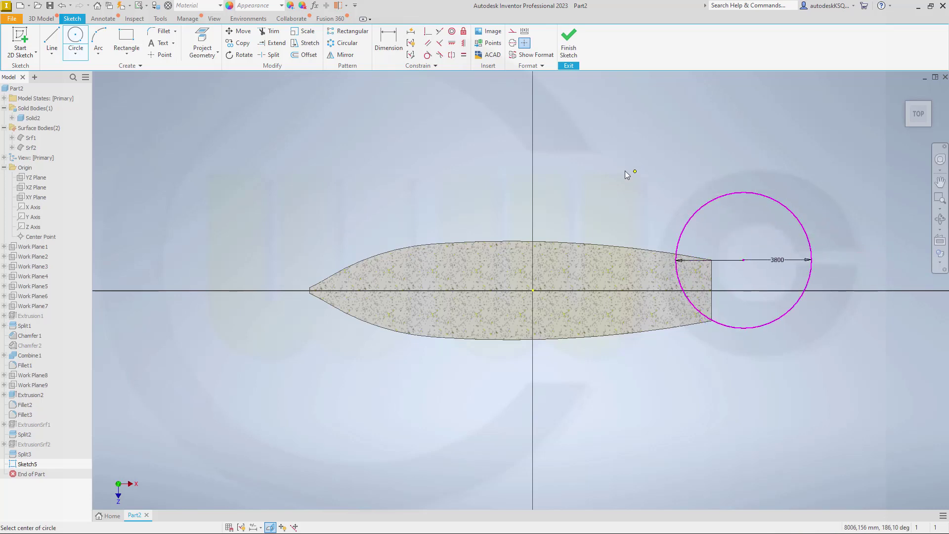
{"action": "key", "text": "Escape"}
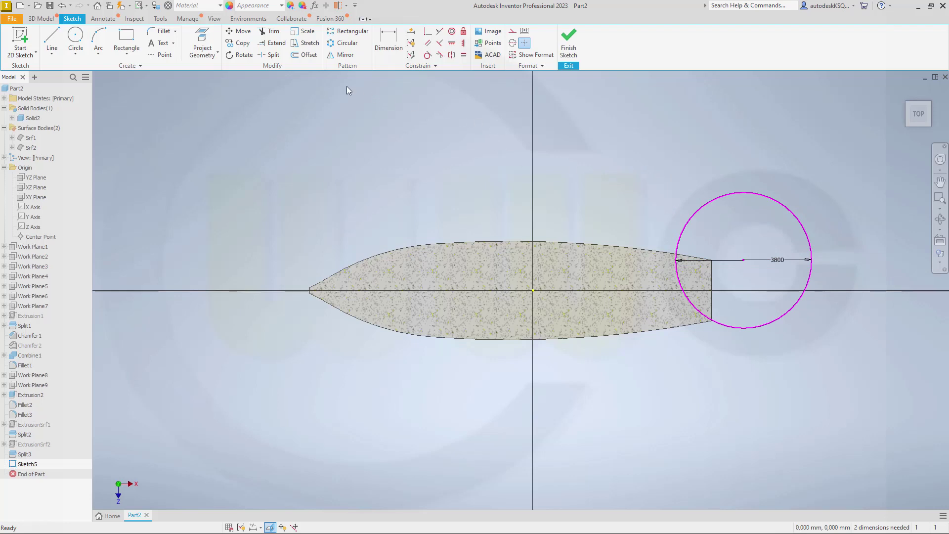
Step: Project the work plane at the stern into the sketch and move the circle forward over the hull
{"action": "left_click", "coordinate": [202, 42]}
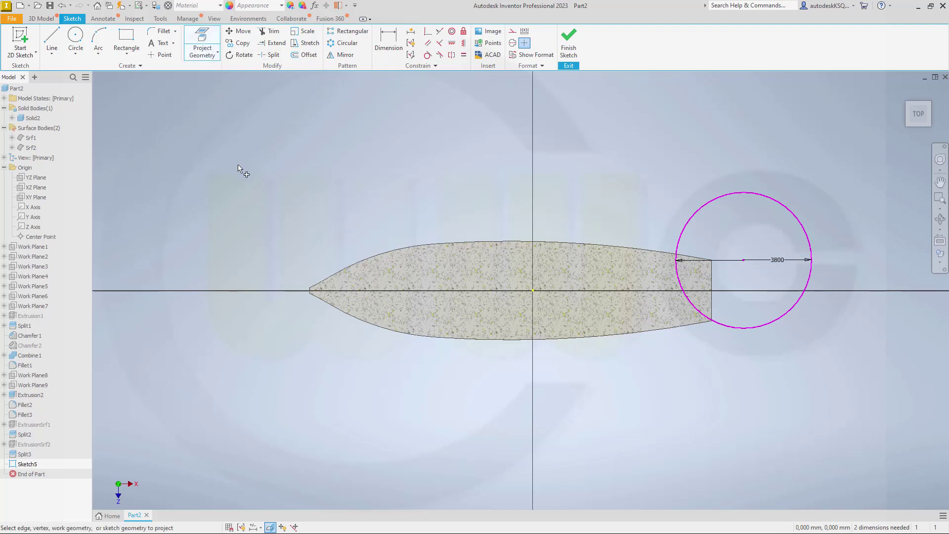
{"action": "left_click", "coordinate": [47, 276]}
{"action": "key", "text": "Escape"}
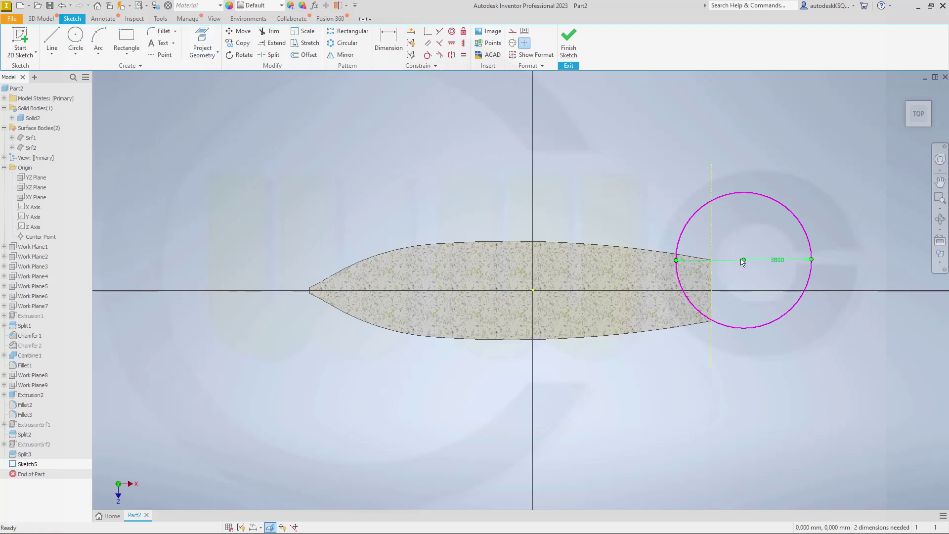
{"action": "left_click_drag", "start_coordinate": [743, 260], "coordinate": [596, 243]}
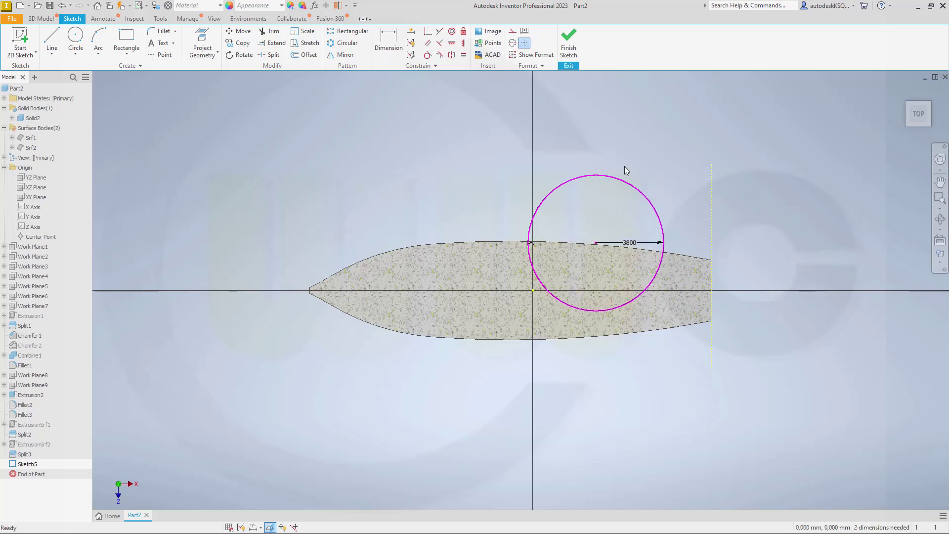
Step: Make the circle tangent to the projected stern line and align its centre horizontally with the origin
{"action": "left_click", "coordinate": [428, 54]}
{"action": "left_click", "coordinate": [656, 216]}
{"action": "left_click", "coordinate": [715, 243]}
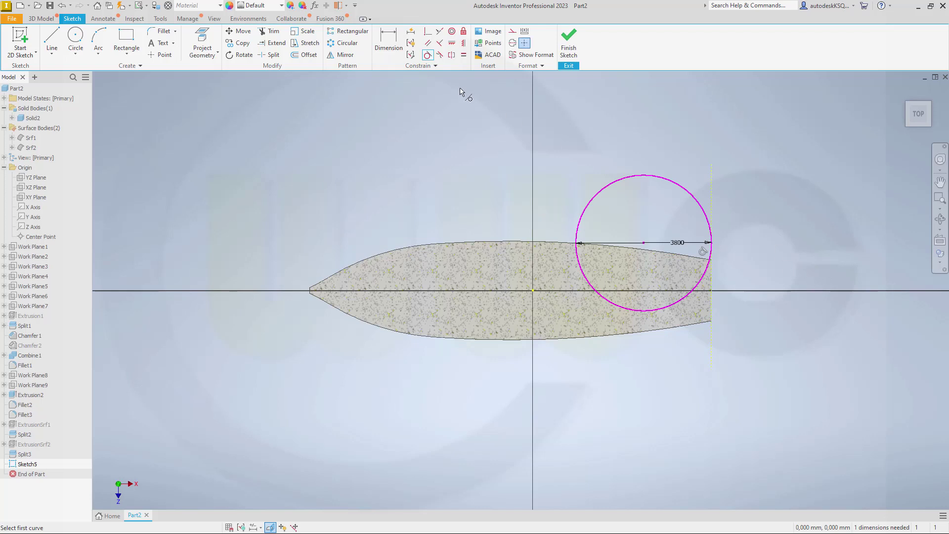
{"action": "left_click", "coordinate": [451, 42]}
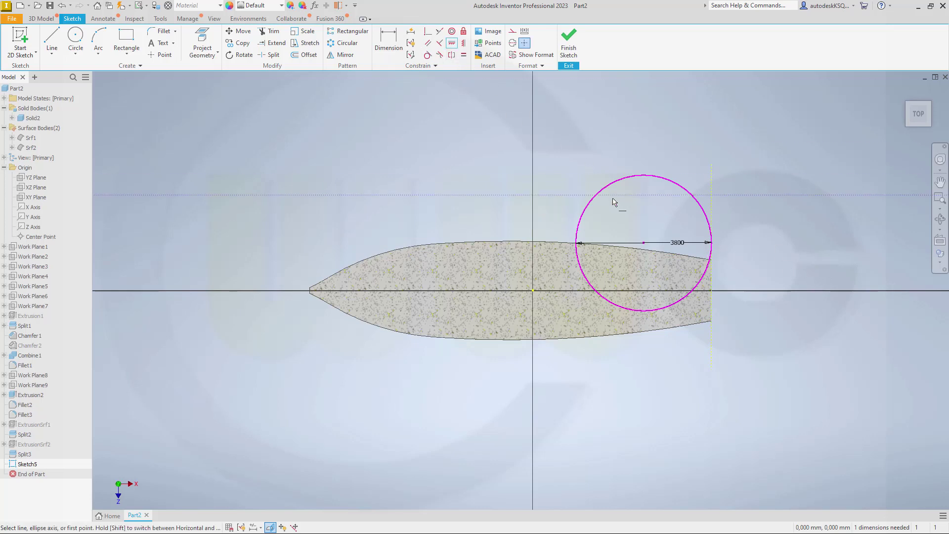
{"action": "left_click", "coordinate": [644, 244]}
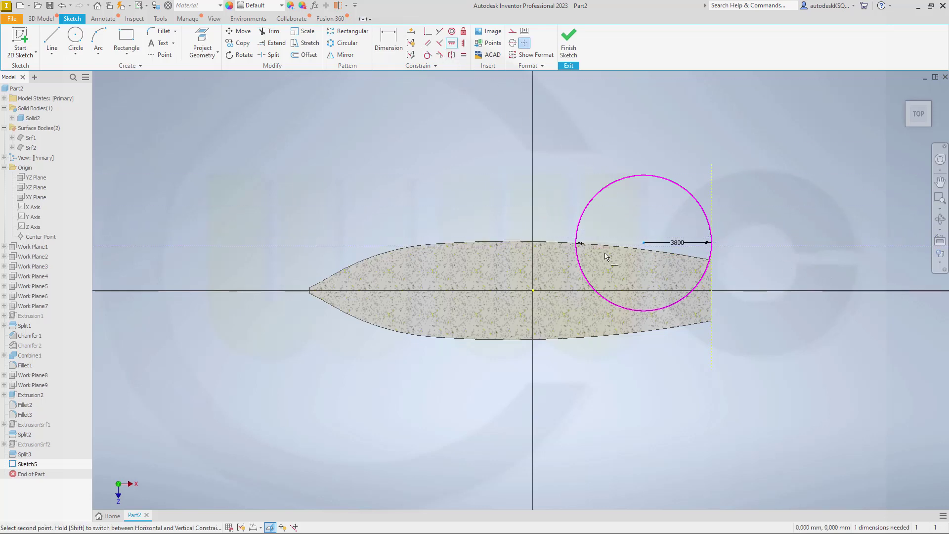
{"action": "left_click", "coordinate": [532, 292]}
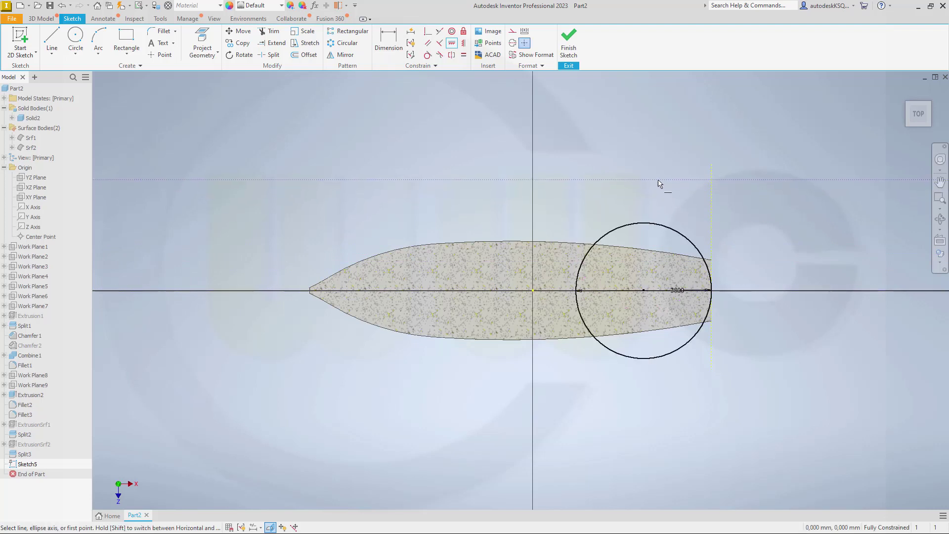
Step: Draw a vertical line across the full circle slightly forward of its centre and convert it to construction
{"action": "left_click", "coordinate": [52, 38]}
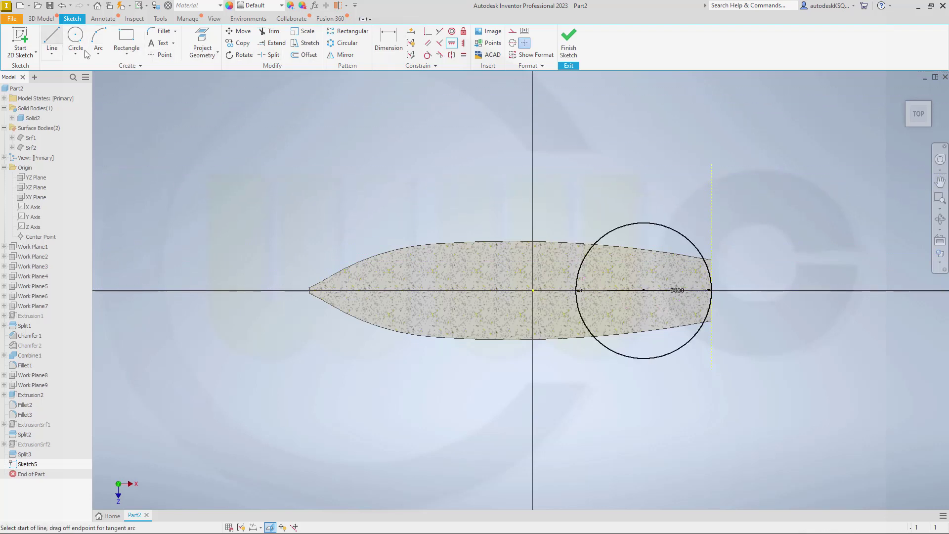
{"action": "left_click", "coordinate": [626, 183]}
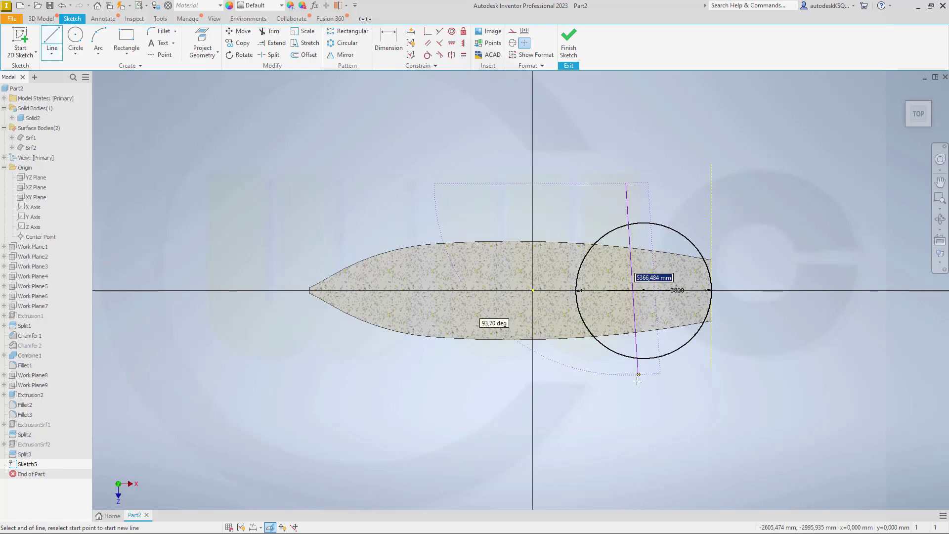
{"action": "left_click", "coordinate": [626, 399]}
{"action": "key", "text": "Escape"}
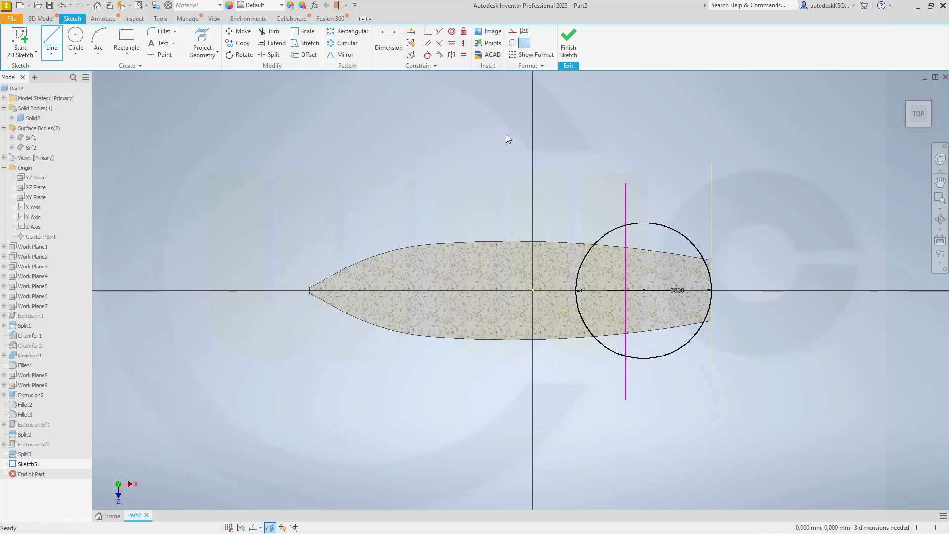
{"action": "left_click", "coordinate": [626, 198]}
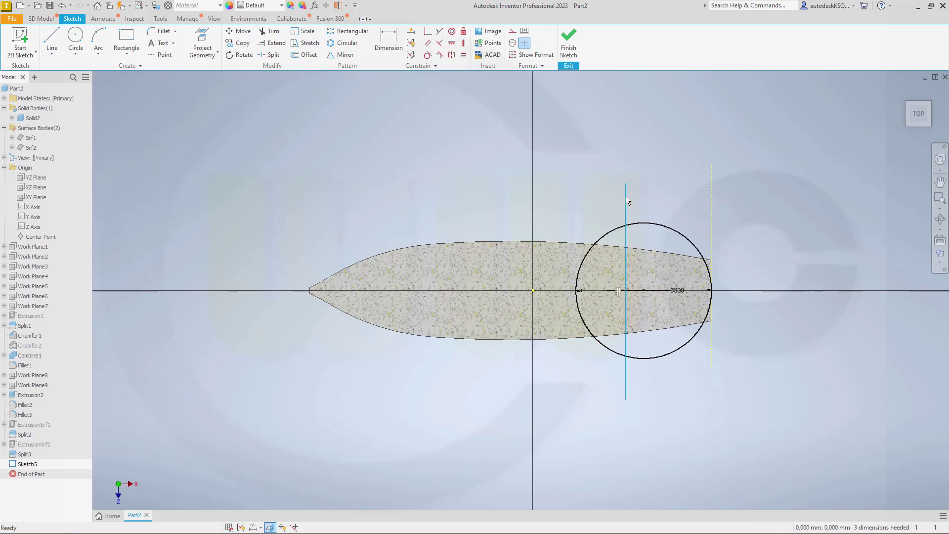
{"action": "left_click", "coordinate": [513, 31]}
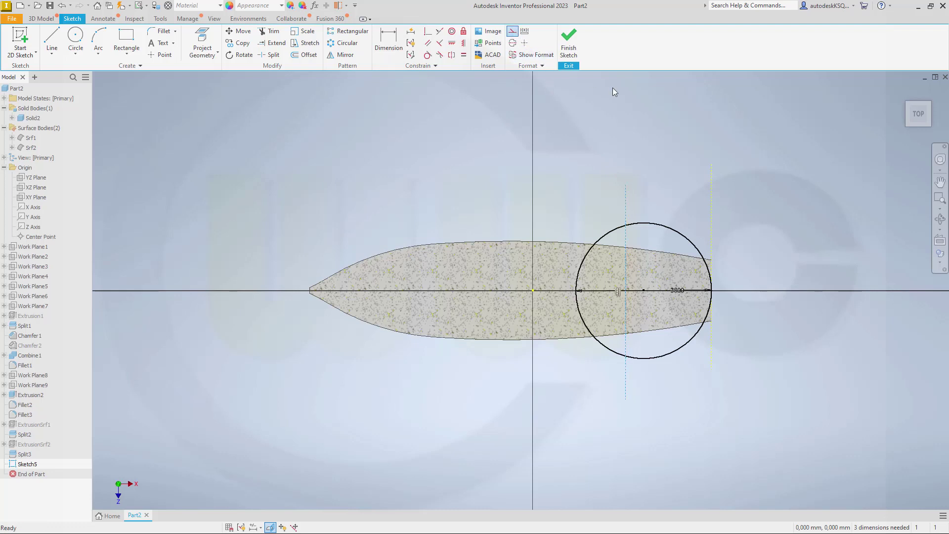
{"action": "left_click", "coordinate": [524, 43]}
Step: Constrain the circle's centre point coincident with the vertical construction line
{"action": "left_click", "coordinate": [428, 31]}
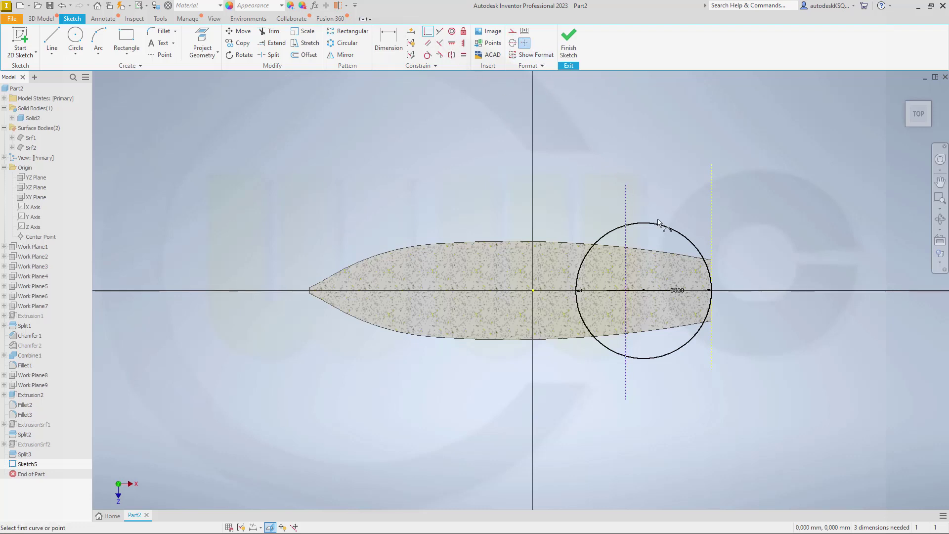
{"action": "left_click", "coordinate": [643, 291]}
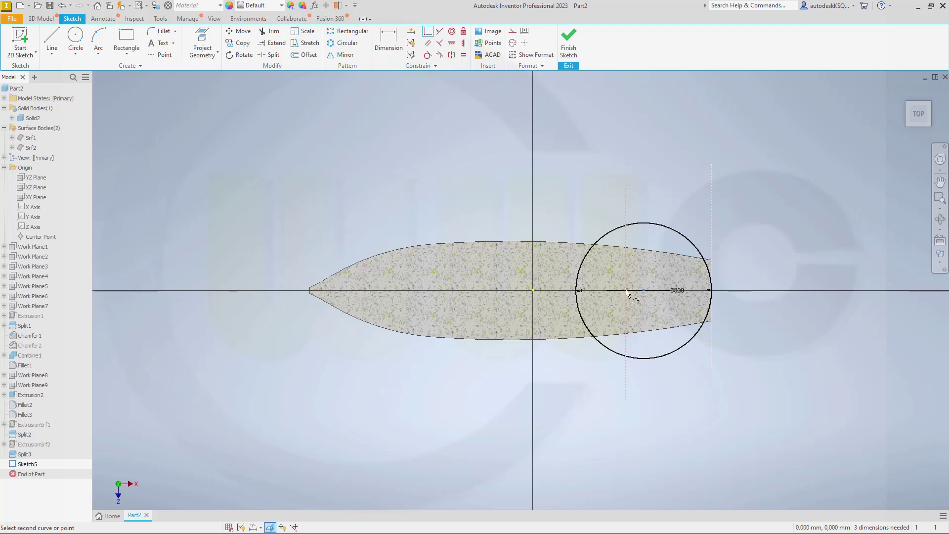
{"action": "left_click", "coordinate": [625, 293]}
Step: Trim the circle's half on the bow side and the construction line's ends outside the circle
{"action": "left_click", "coordinate": [274, 36]}
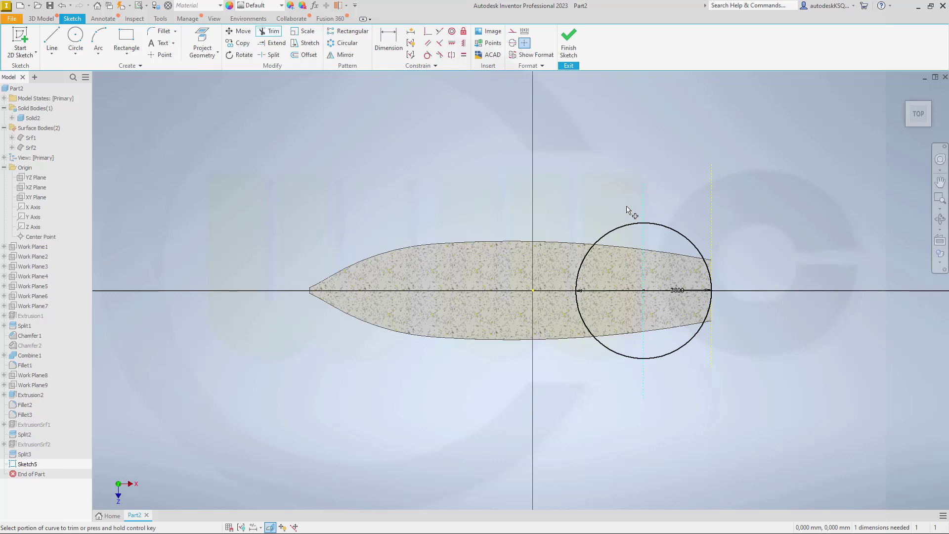
{"action": "left_click", "coordinate": [624, 229]}
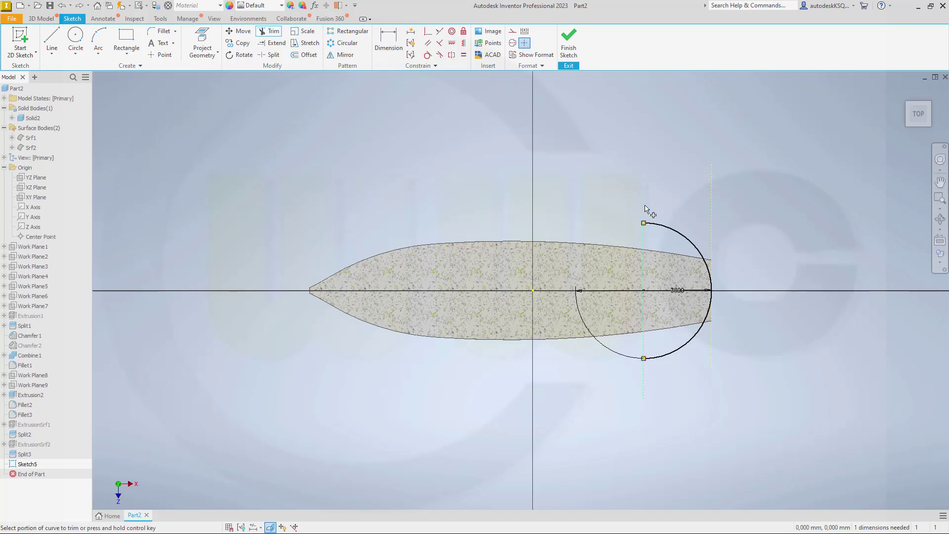
{"action": "left_click", "coordinate": [647, 372]}
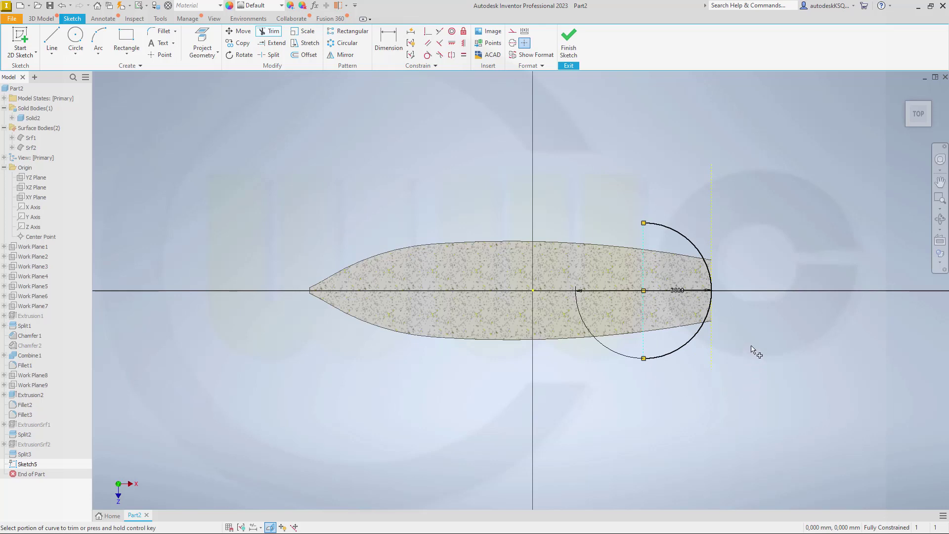
Step: Finish the sketch and extrude the stern arc as a surface from Work Plane5 to Work Plane7
{"action": "left_click", "coordinate": [575, 55]}
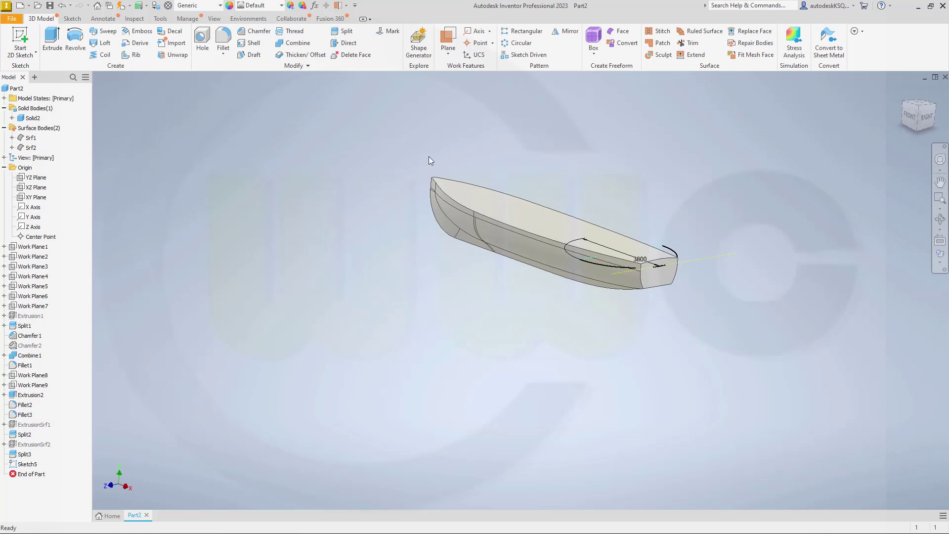
{"action": "left_click", "coordinate": [49, 39]}
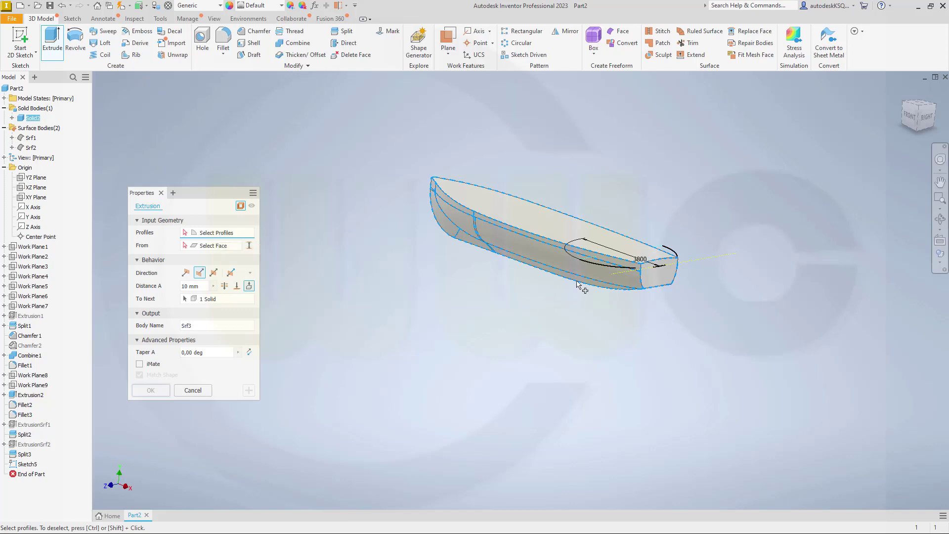
{"action": "left_click", "coordinate": [599, 271]}
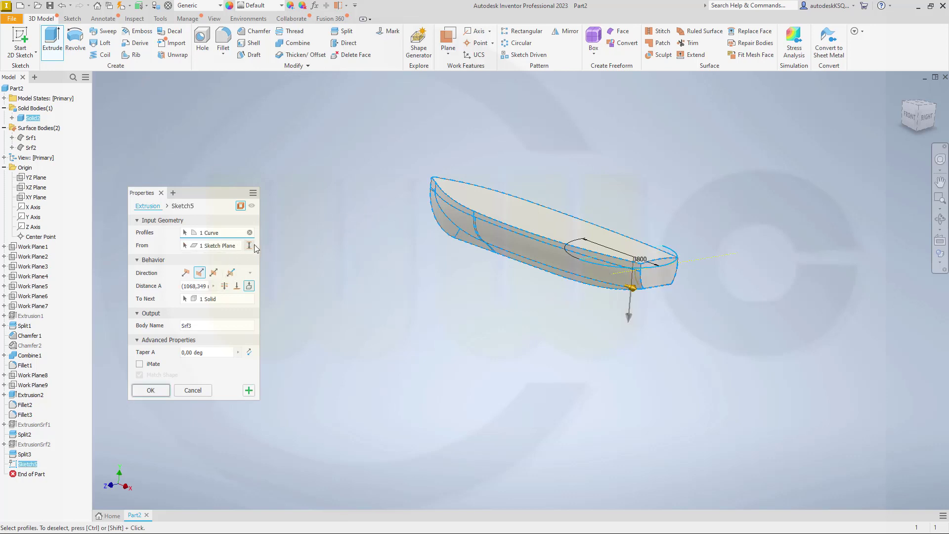
{"action": "left_click", "coordinate": [250, 246]}
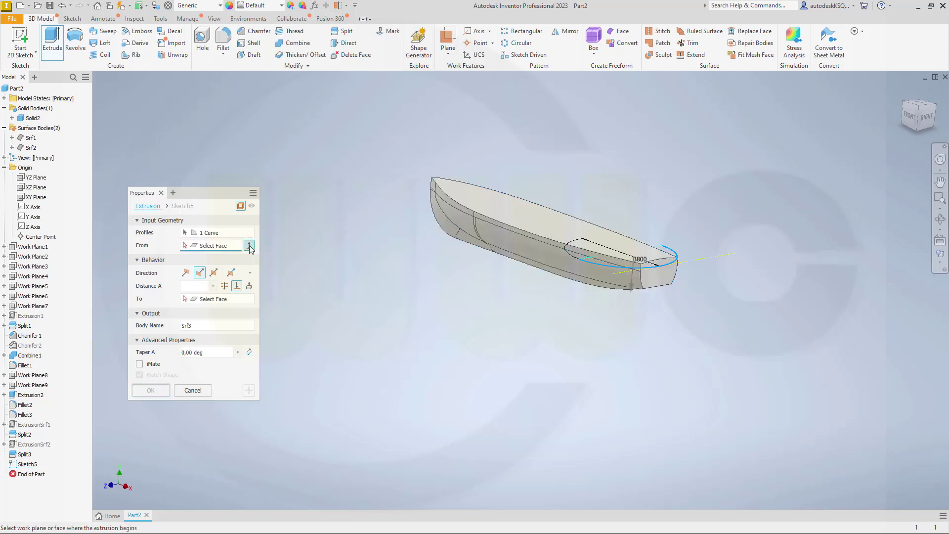
{"action": "left_click", "coordinate": [43, 287]}
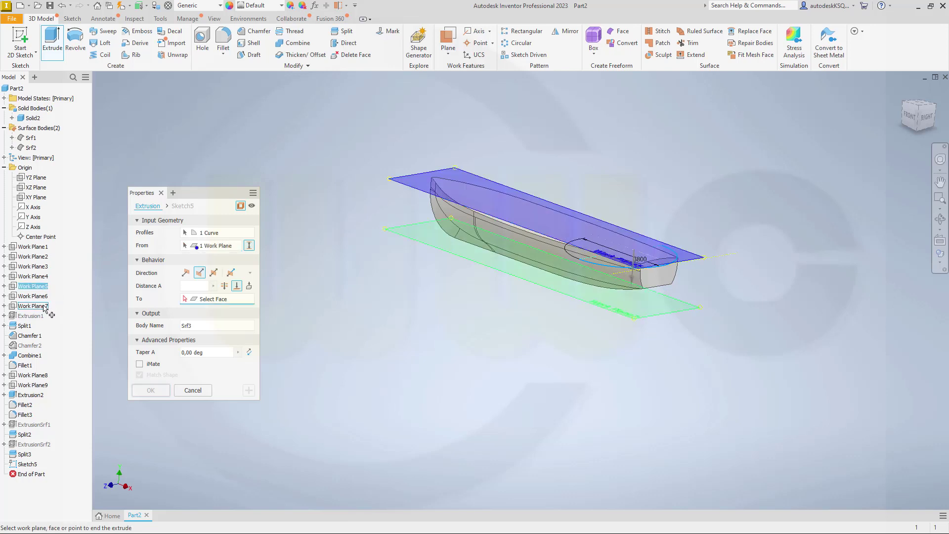
{"action": "left_click", "coordinate": [44, 306]}
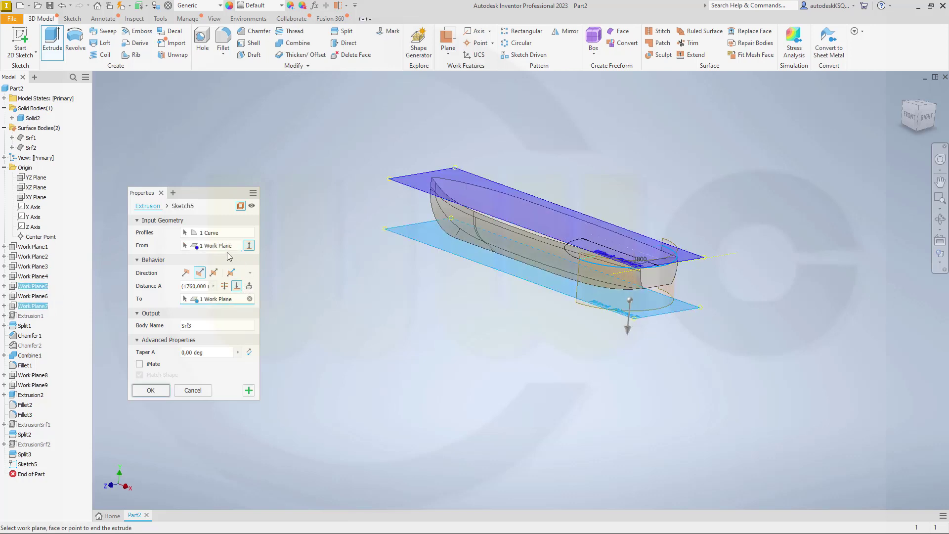
{"action": "left_click", "coordinate": [151, 391]}
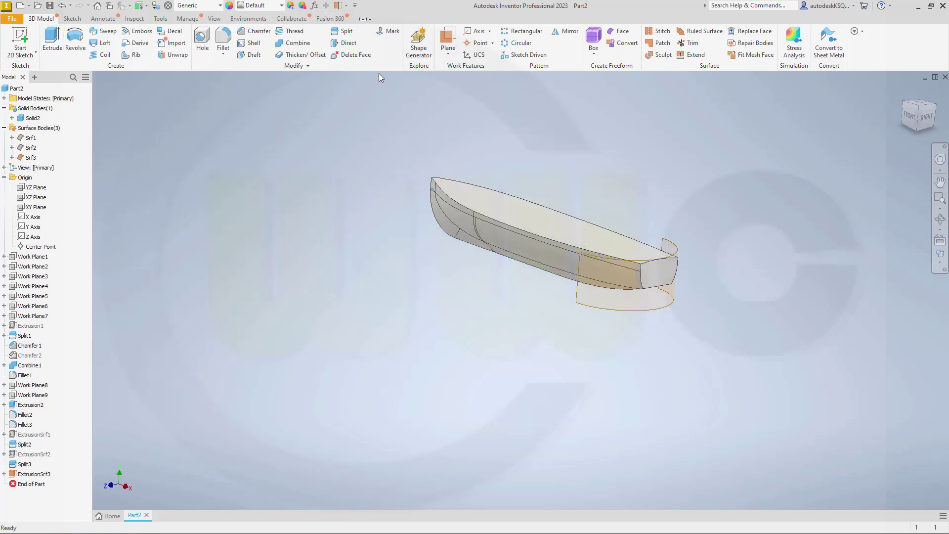
Step: Split the hull solid with the extruded arc surface, keeping only the side toward the bow
{"action": "left_click", "coordinate": [345, 31]}
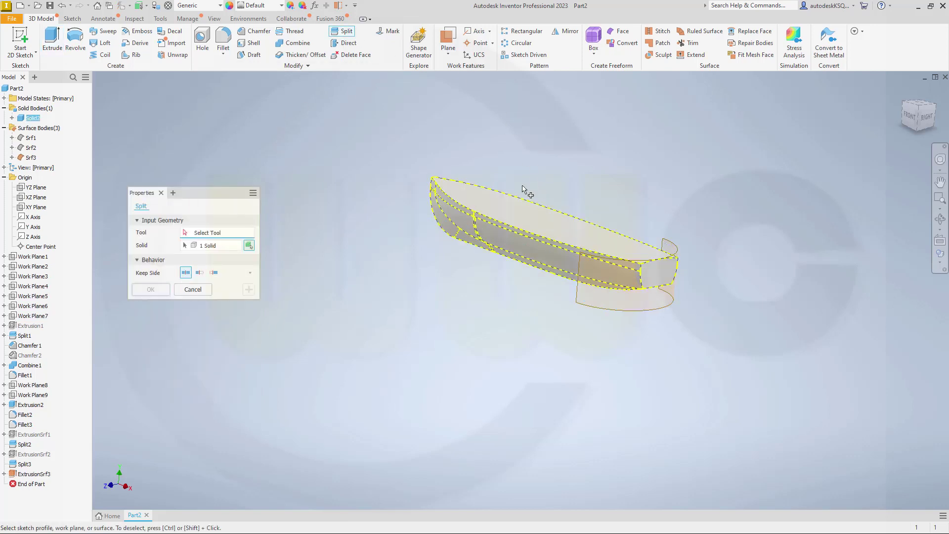
{"action": "left_click", "coordinate": [590, 308]}
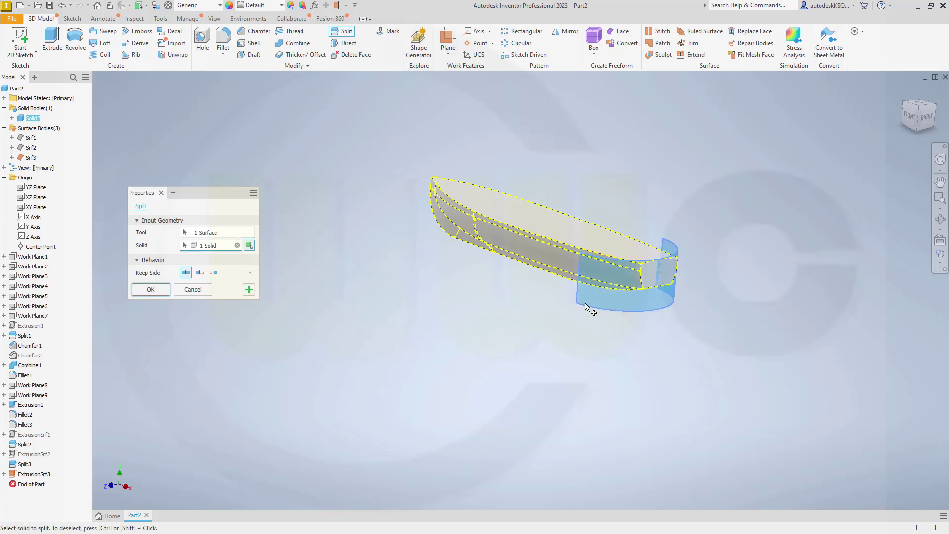
{"action": "left_click", "coordinate": [214, 272]}
{"action": "left_click", "coordinate": [151, 290]}
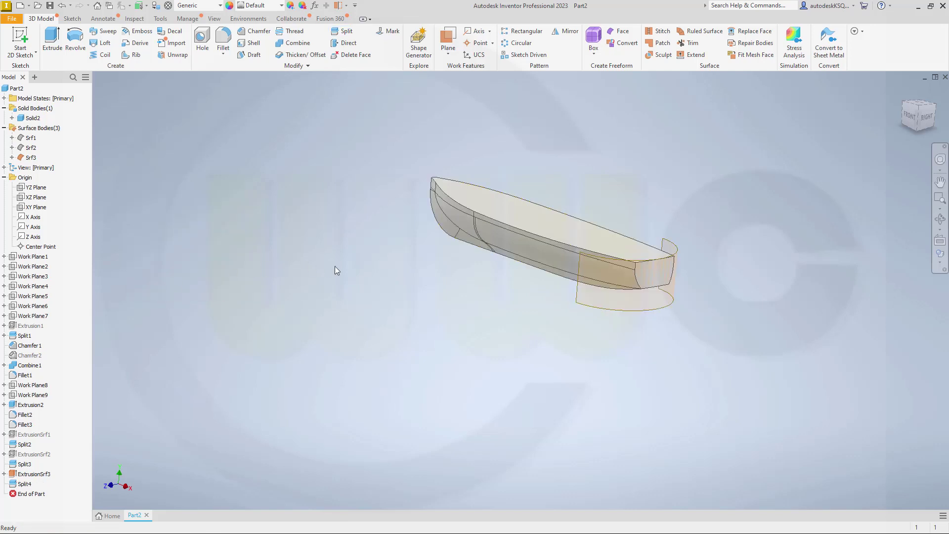
Step: Hide the curved splitting surface Srf3 at the stern
{"action": "right_click", "coordinate": [55, 158]}
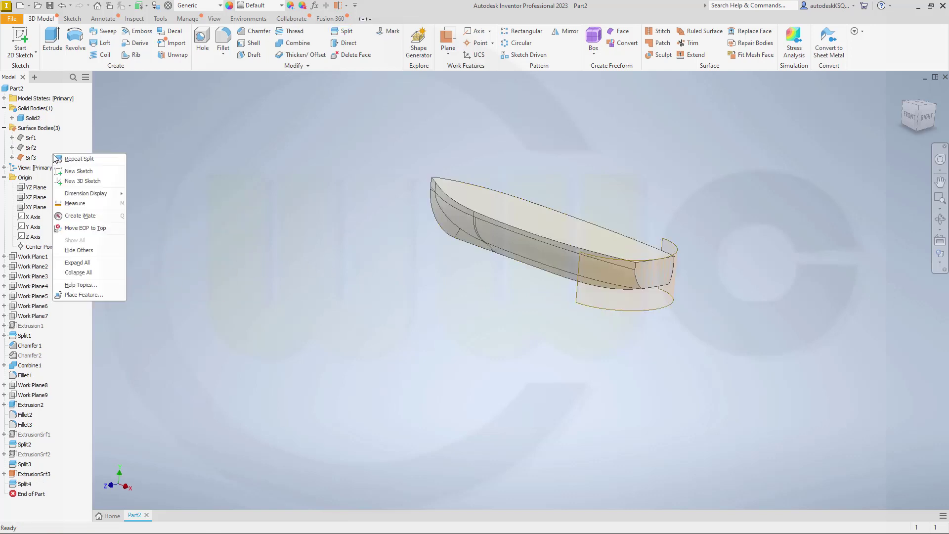
{"action": "left_click", "coordinate": [46, 159]}
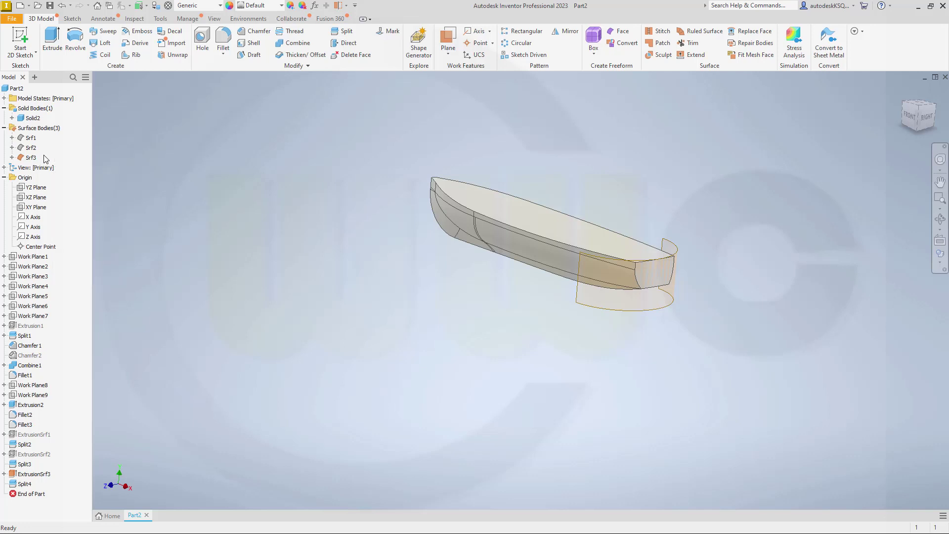
{"action": "right_click", "coordinate": [30, 157]}
{"action": "left_click", "coordinate": [100, 208]}
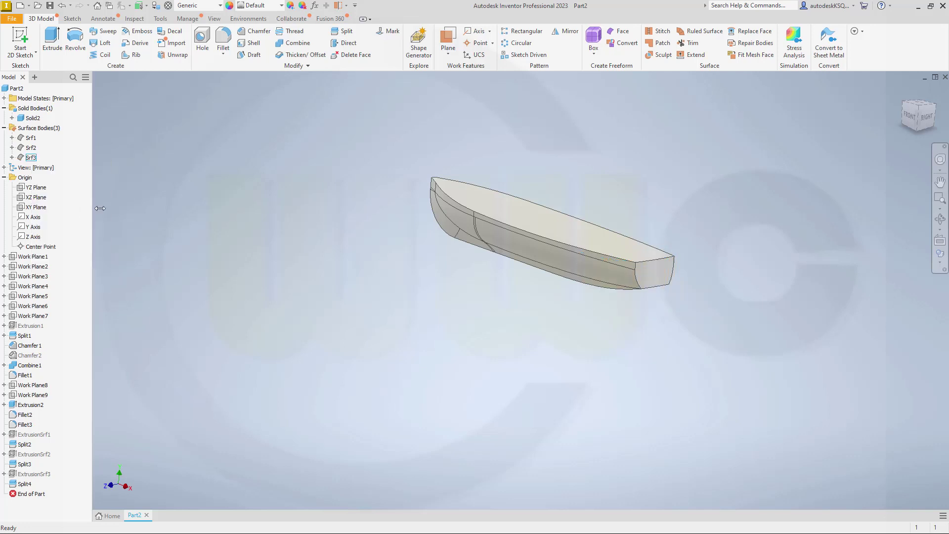
Step: Apply 40 mm fillets to both long keel edges, then as a separate feature to the edge chain around the stern face
{"action": "mouse_move", "coordinate": [339, 243]}
{"action": "middle_mouse_down", "text": "shift"}
{"action": "mouse_move", "coordinate": [365, 227]}
{"action": "mouse_move", "coordinate": [383, 182]}
{"action": "mouse_move", "coordinate": [369, 163]}
{"action": "mouse_move", "coordinate": [342, 197]}
{"action": "mouse_move", "coordinate": [358, 230]}
{"action": "mouse_move", "coordinate": [362, 205]}
{"action": "mouse_move", "coordinate": [337, 218]}
{"action": "middle_mouse_up", "text": "shift"}
{"action": "left_click", "coordinate": [223, 39]}
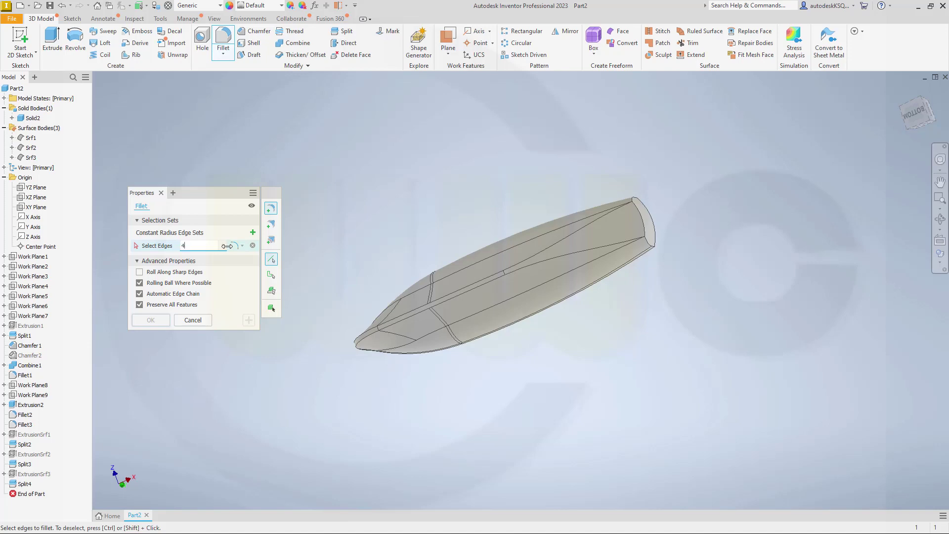
{"action": "scroll", "coordinate": [437, 310], "scroll_direction": "down", "scroll_amount": 5}
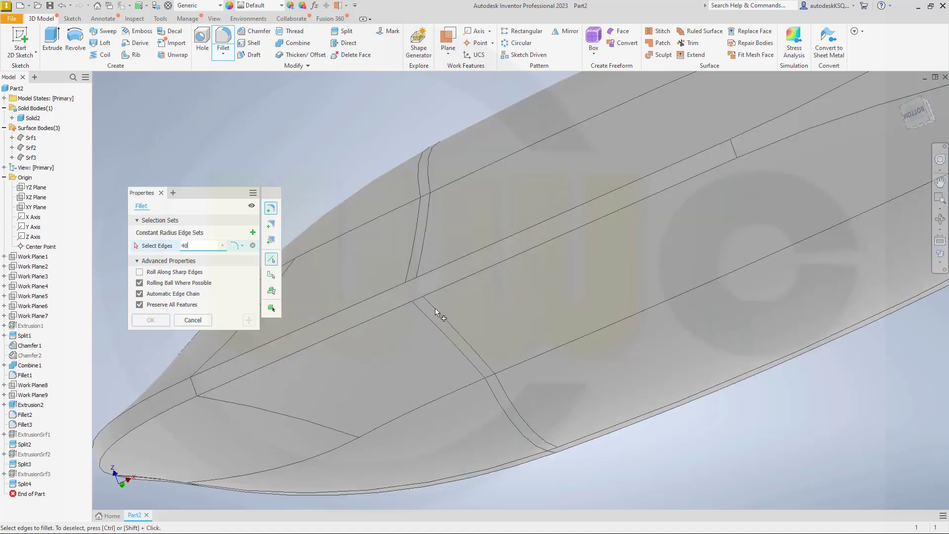
{"action": "left_click", "coordinate": [398, 285]}
{"action": "left_click", "coordinate": [399, 309]}
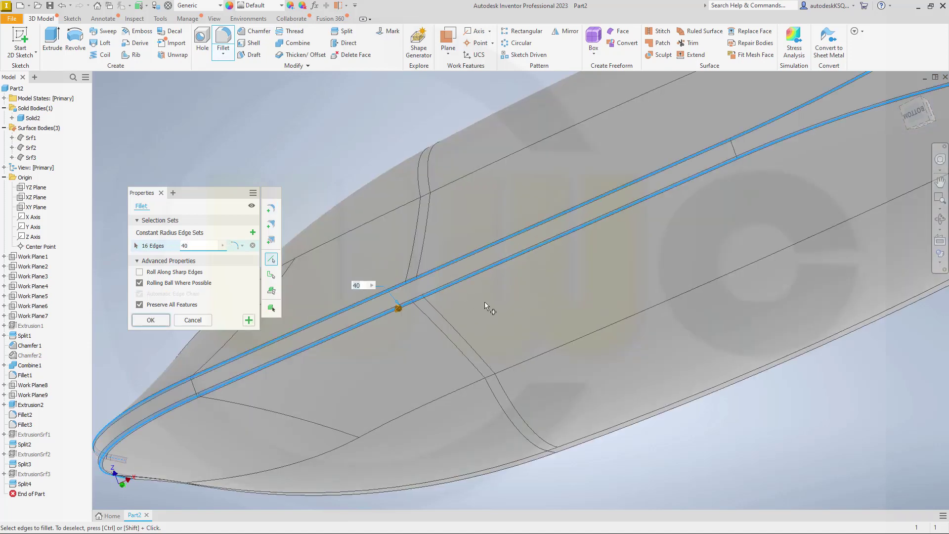
{"action": "scroll", "coordinate": [487, 307], "scroll_direction": "up", "scroll_amount": 5}
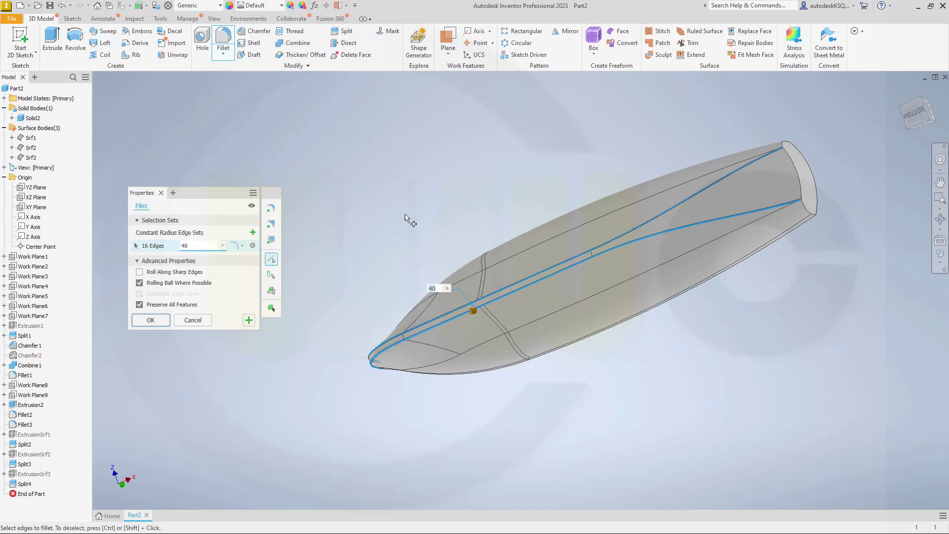
{"action": "mouse_move", "coordinate": [381, 210]}
{"action": "middle_mouse_down", "text": "shift"}
{"action": "mouse_move", "coordinate": [334, 229]}
{"action": "mouse_move", "coordinate": [395, 232]}
{"action": "middle_mouse_up", "text": "shift"}
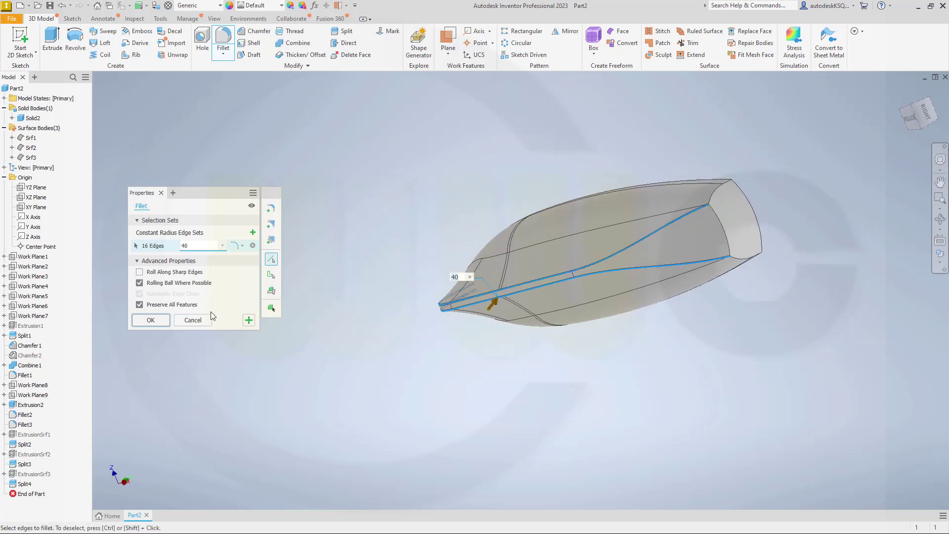
{"action": "left_click", "coordinate": [249, 320]}
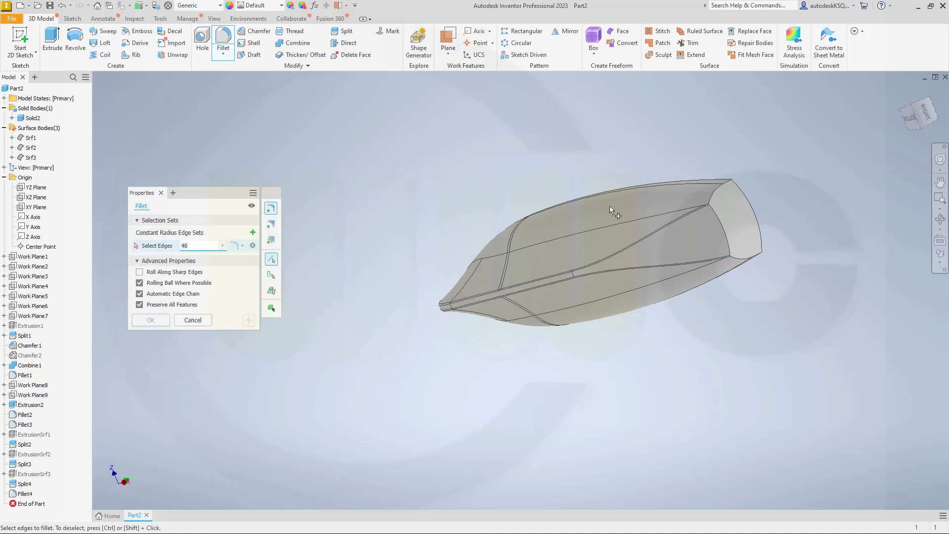
{"action": "left_click", "coordinate": [719, 223]}
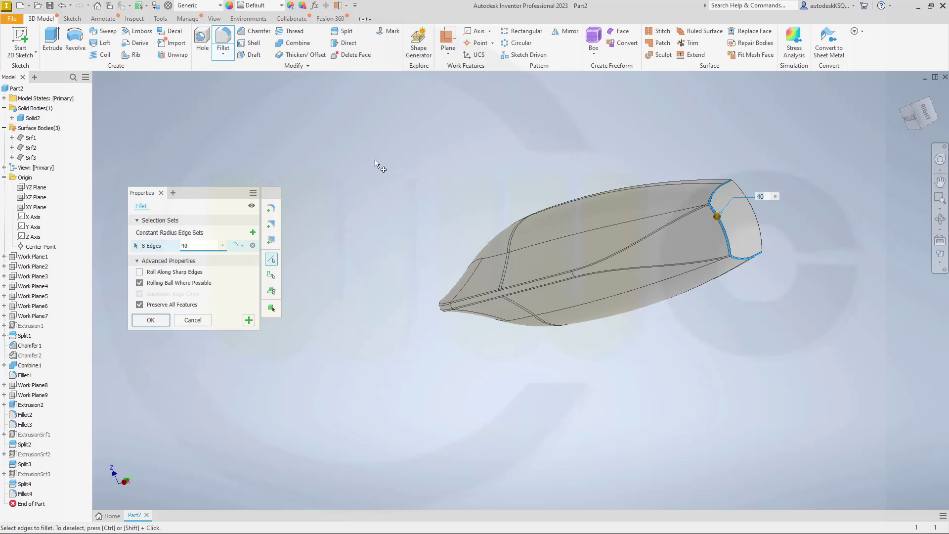
{"action": "left_click", "coordinate": [151, 321]}
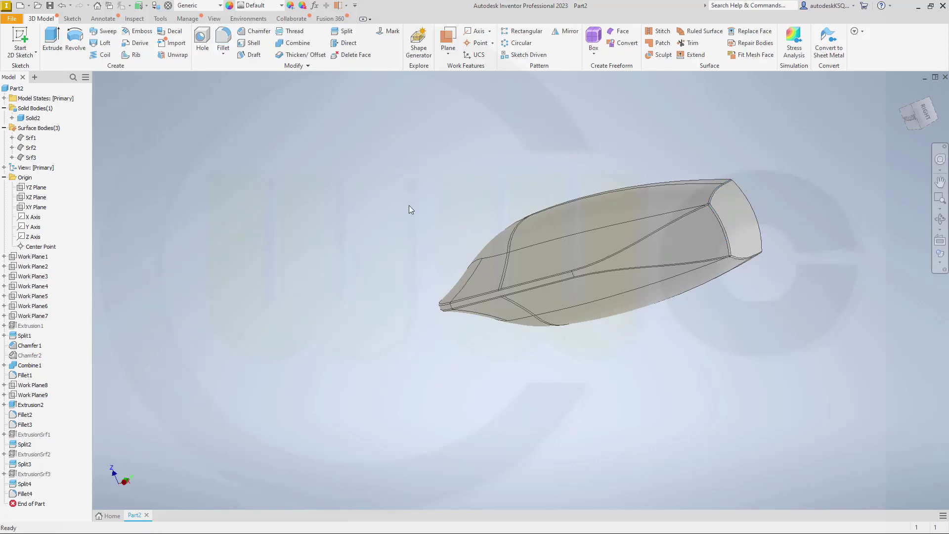
Step: Shell the hull with a 100 mm wall thickness, removing the deck face
{"action": "middle_click_drag", "start_coordinate": [515, 180], "coordinate": [435, 237], "text": "shift"}
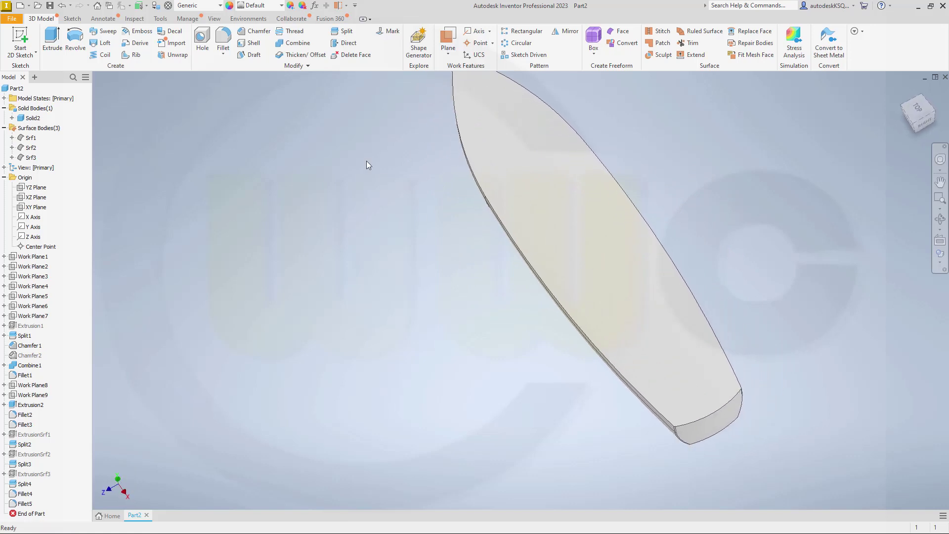
{"action": "left_click", "coordinate": [252, 46]}
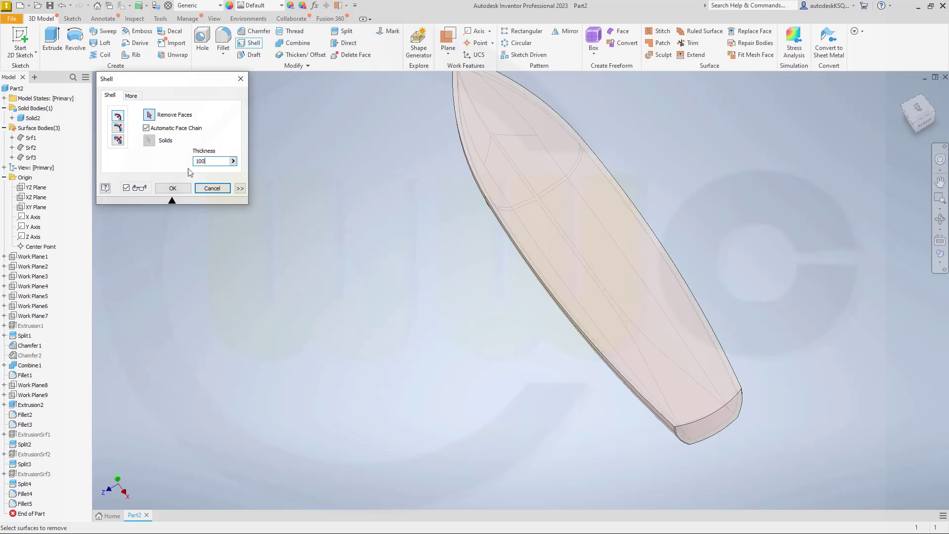
{"action": "left_click", "coordinate": [537, 187]}
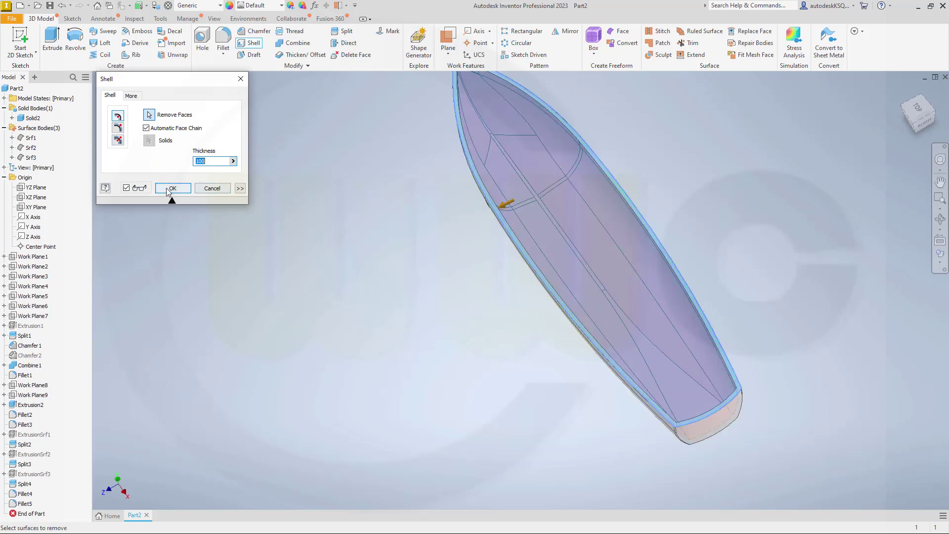
{"action": "left_click", "coordinate": [166, 188]}
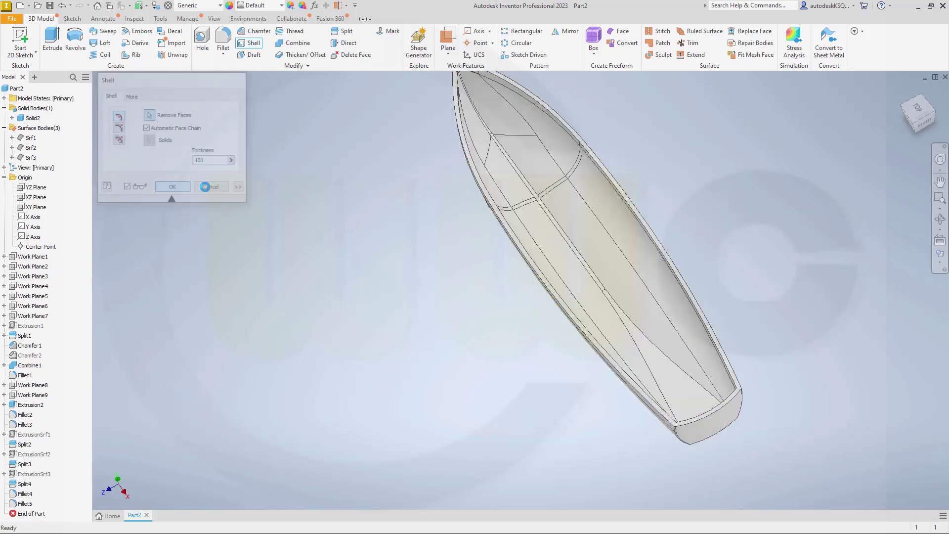
{"action": "mouse_move", "coordinate": [380, 216]}
{"action": "middle_mouse_down", "text": "shift"}
{"action": "mouse_move", "coordinate": [321, 171]}
{"action": "mouse_move", "coordinate": [283, 195]}
{"action": "mouse_move", "coordinate": [447, 178]}
{"action": "mouse_move", "coordinate": [379, 210]}
{"action": "mouse_move", "coordinate": [381, 199]}
{"action": "mouse_move", "coordinate": [381, 214]}
{"action": "mouse_move", "coordinate": [372, 180]}
{"action": "mouse_move", "coordinate": [402, 220]}
{"action": "mouse_move", "coordinate": [445, 223]}
{"action": "mouse_move", "coordinate": [361, 195]}
{"action": "mouse_move", "coordinate": [409, 217]}
{"action": "middle_mouse_up", "text": "shift"}
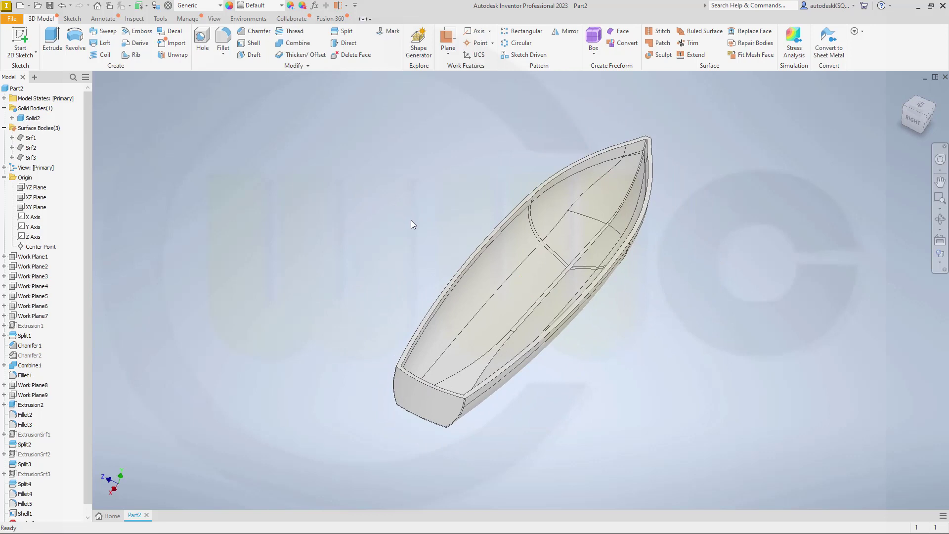